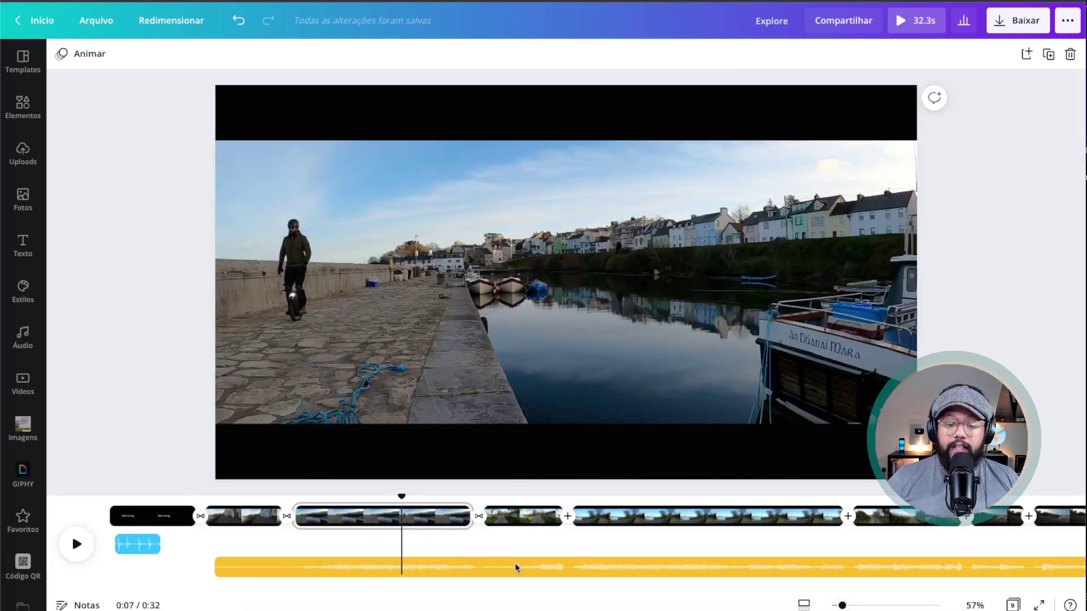
Play back the finished Explore video from the harbour clip, and again from its opening title.
{"action": "scroll", "coordinate": [515, 568], "scroll_direction": "right", "scroll_amount": 5}
{"action": "scroll", "coordinate": [515, 568], "scroll_direction": "left", "scroll_amount": 5}
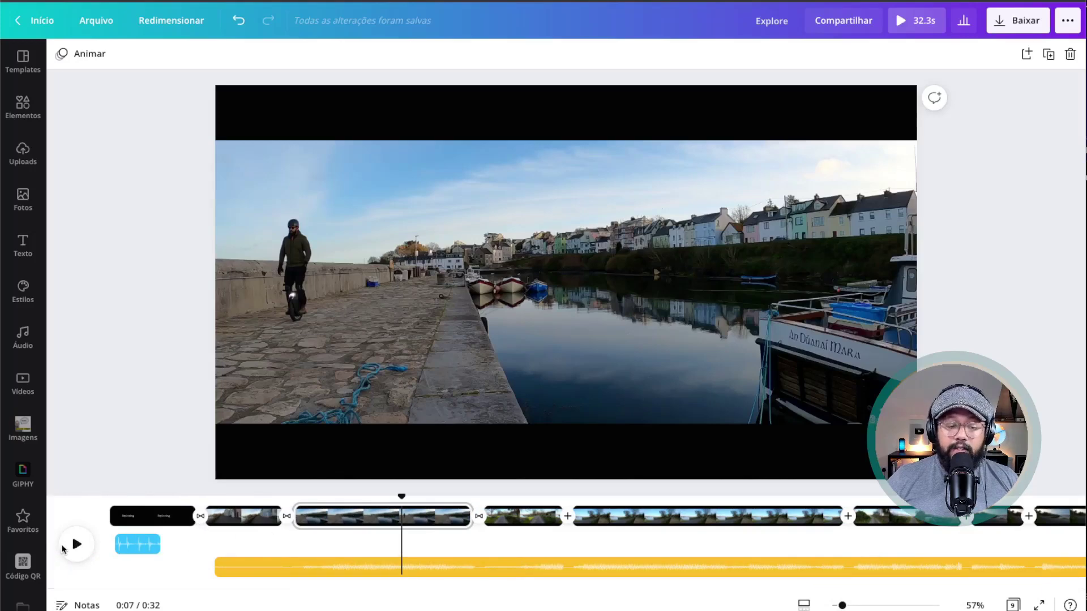
{"action": "left_click", "coordinate": [74, 547]}
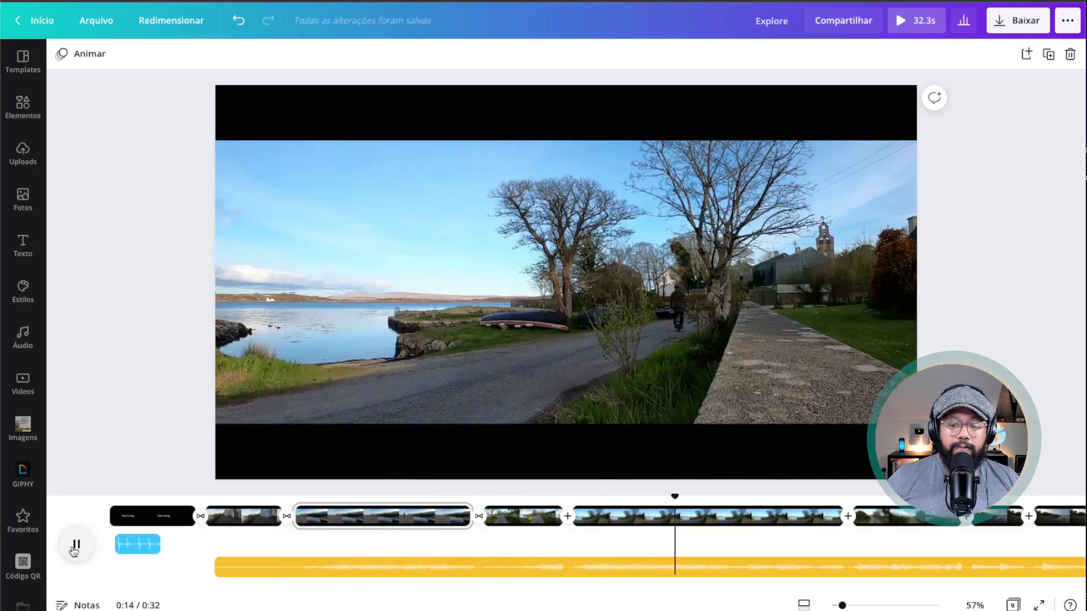
{"action": "left_click", "coordinate": [75, 545]}
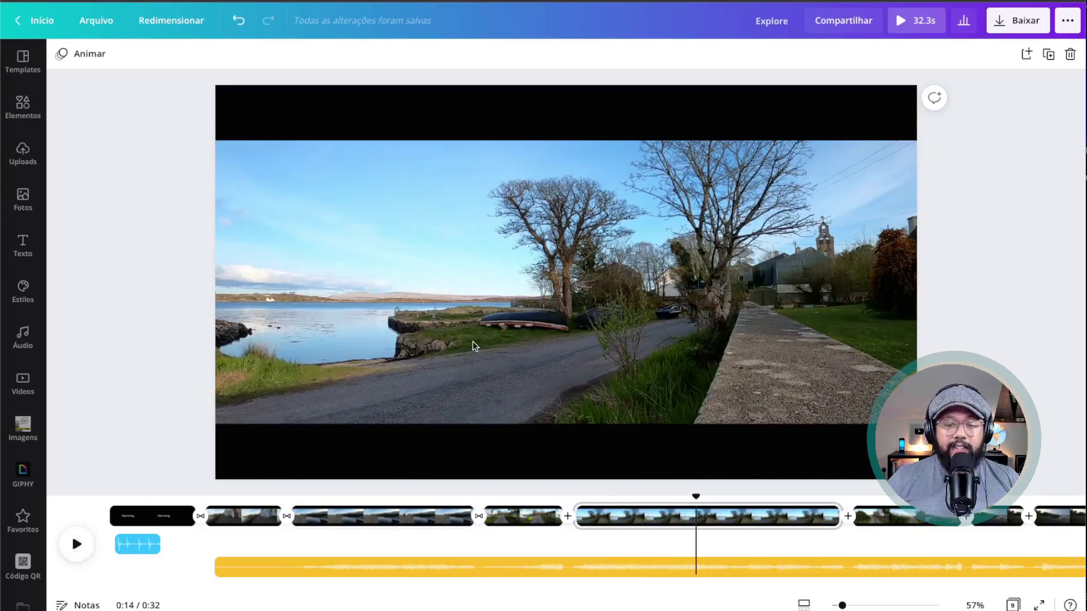
{"action": "left_click_drag", "start_coordinate": [697, 496], "coordinate": [103, 440]}
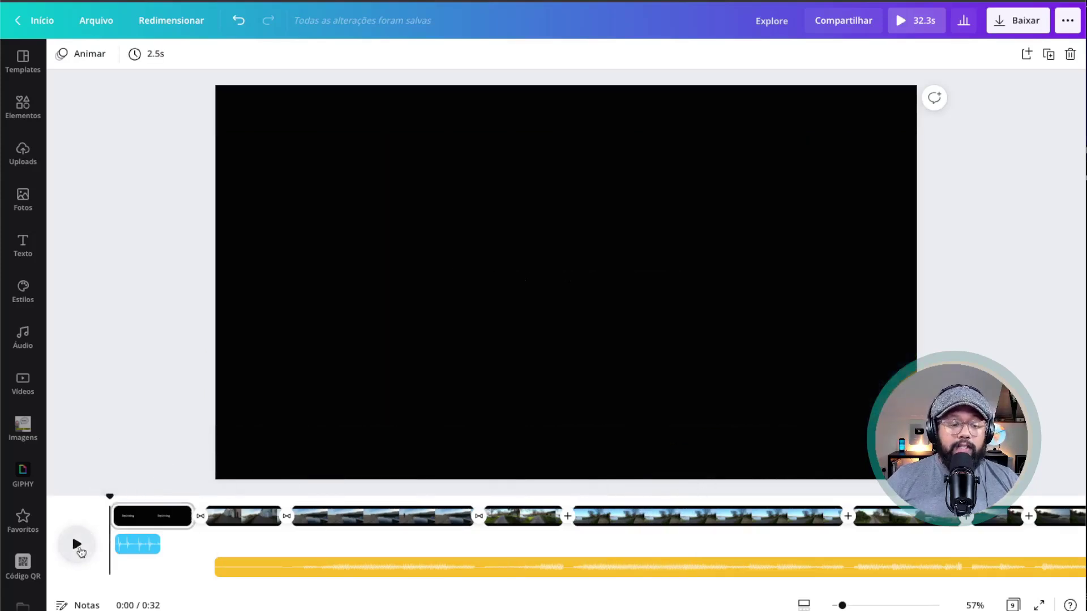
{"action": "left_click", "coordinate": [77, 544]}
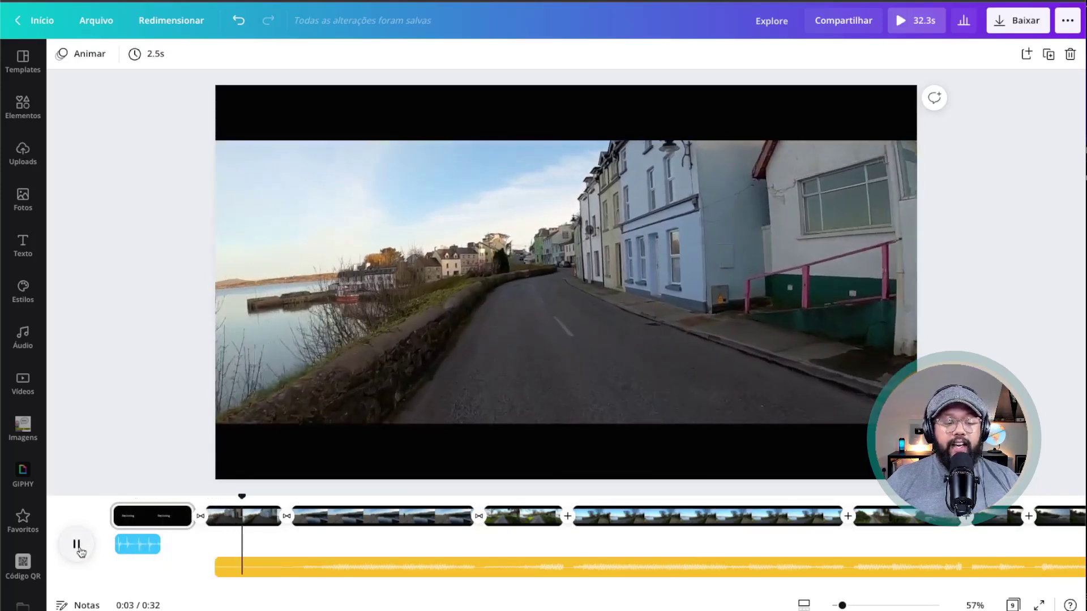
{"action": "left_click", "coordinate": [76, 545]}
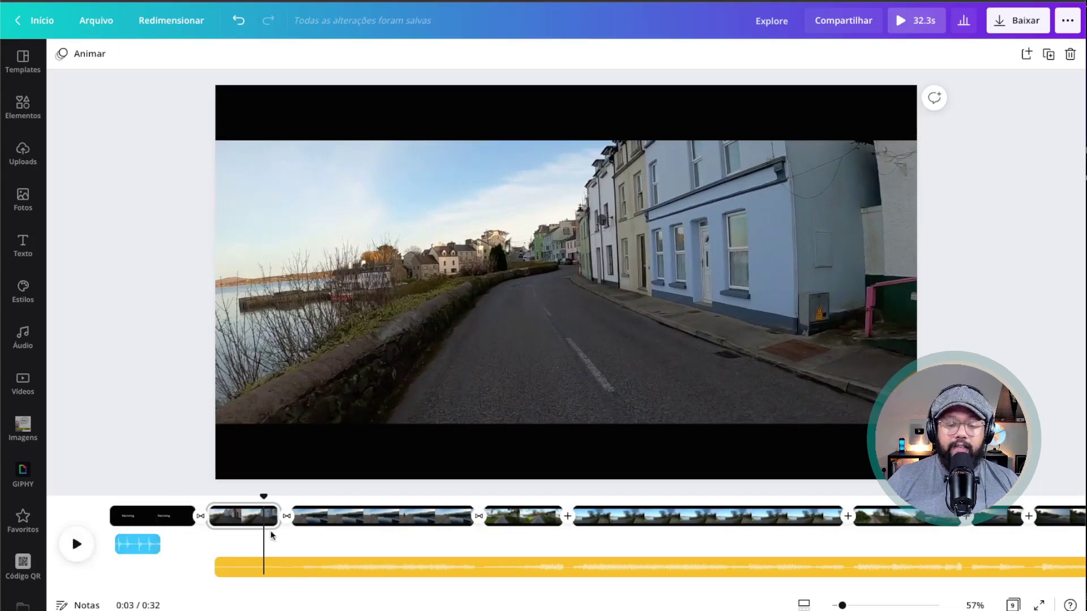
{"action": "scroll", "coordinate": [430, 510], "scroll_direction": "right", "scroll_amount": 3}
{"action": "scroll", "coordinate": [431, 508], "scroll_direction": "left", "scroll_amount": 3}
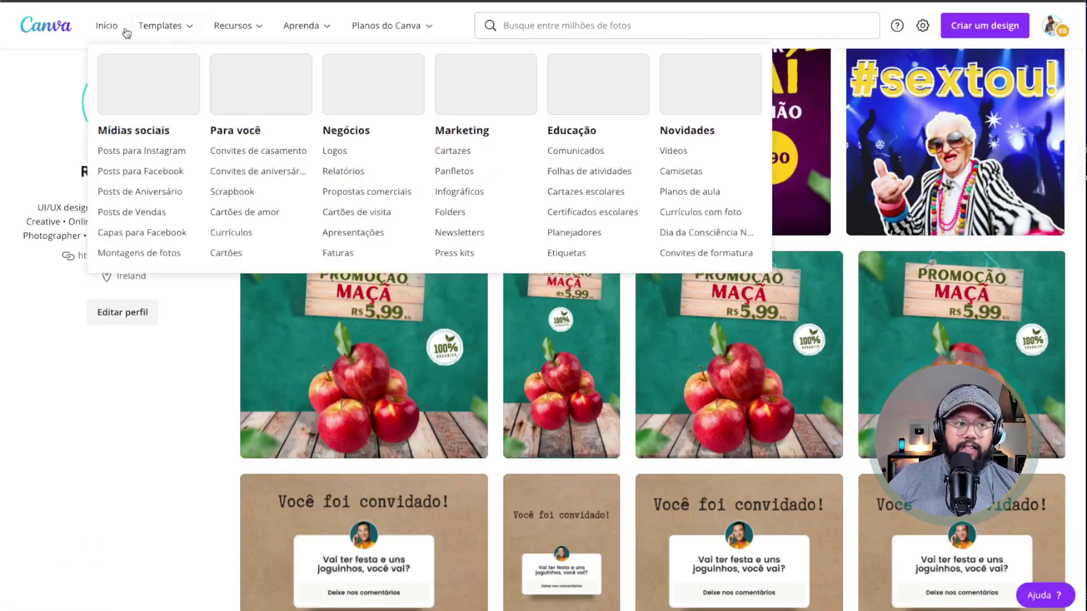
Create a new blank design of type Vídeo and hide the templates list to enlarge the canvas.
{"action": "left_click", "coordinate": [33, 38]}
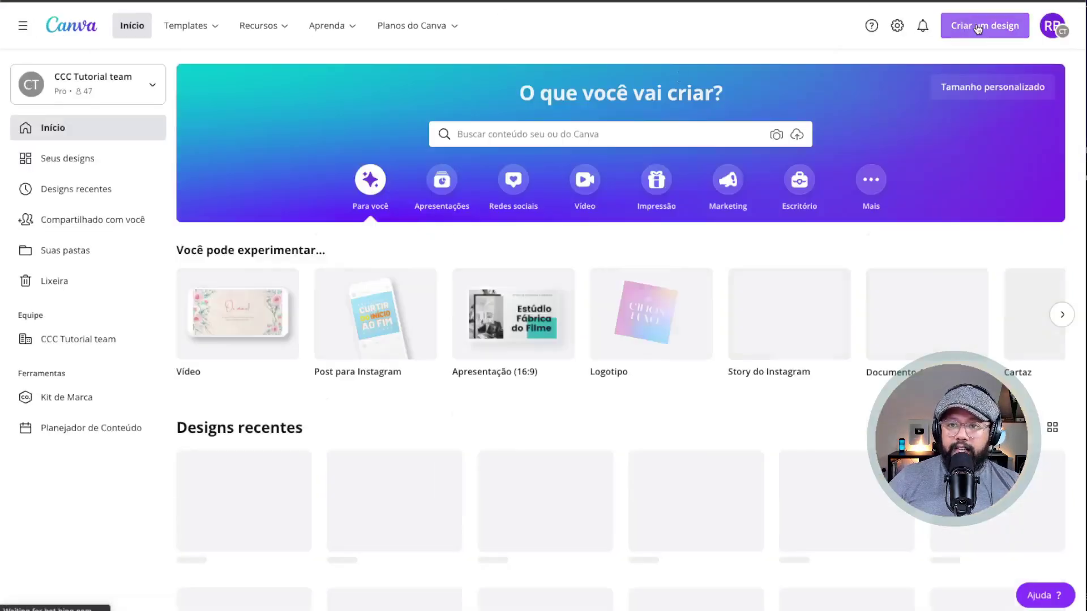
{"action": "left_click", "coordinate": [977, 28]}
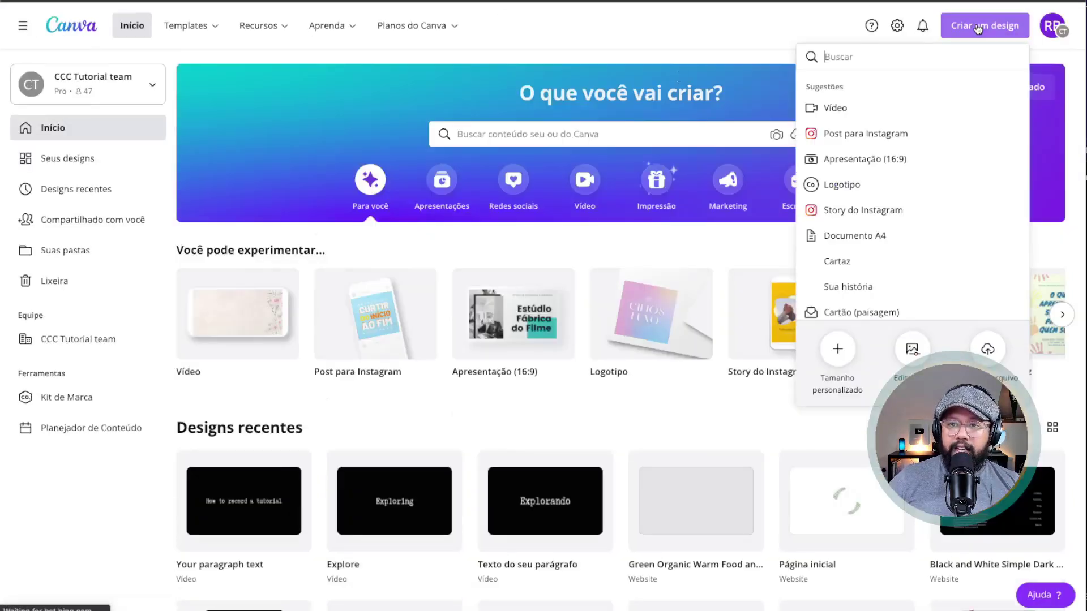
{"action": "left_click", "coordinate": [846, 115]}
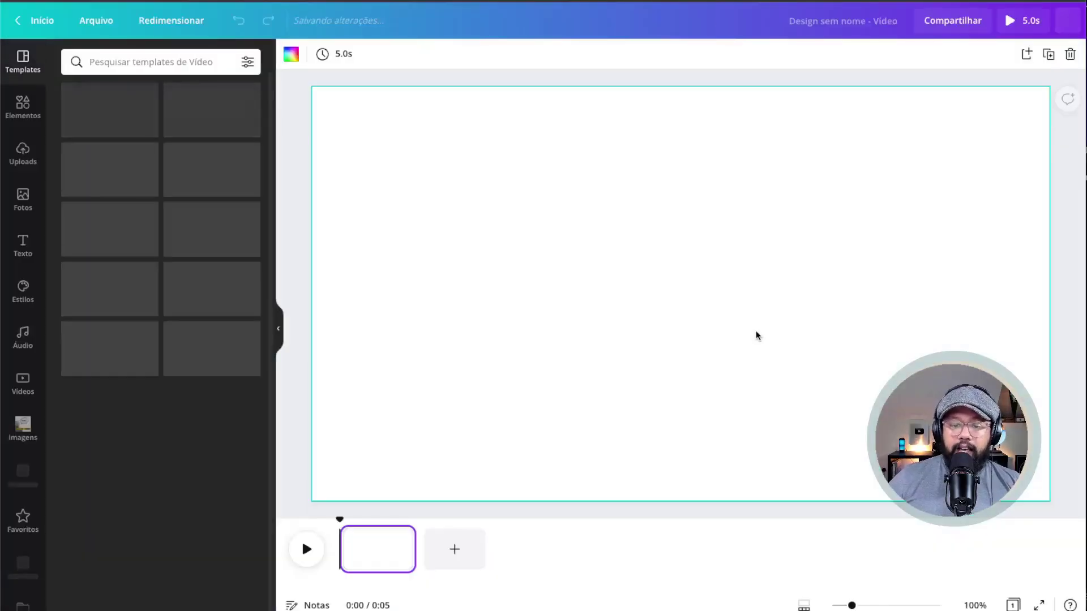
{"action": "left_click", "coordinate": [278, 330]}
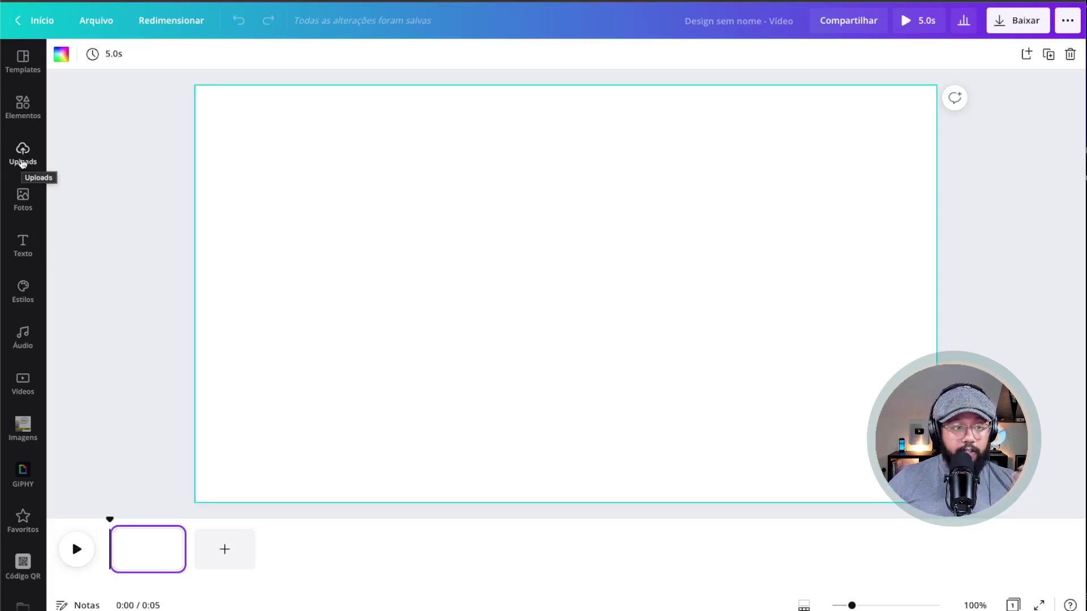
Fill the blank page with the uploaded 2.8-second video of the tree-lined road and try extending the clip's start.
{"action": "left_click", "coordinate": [22, 163]}
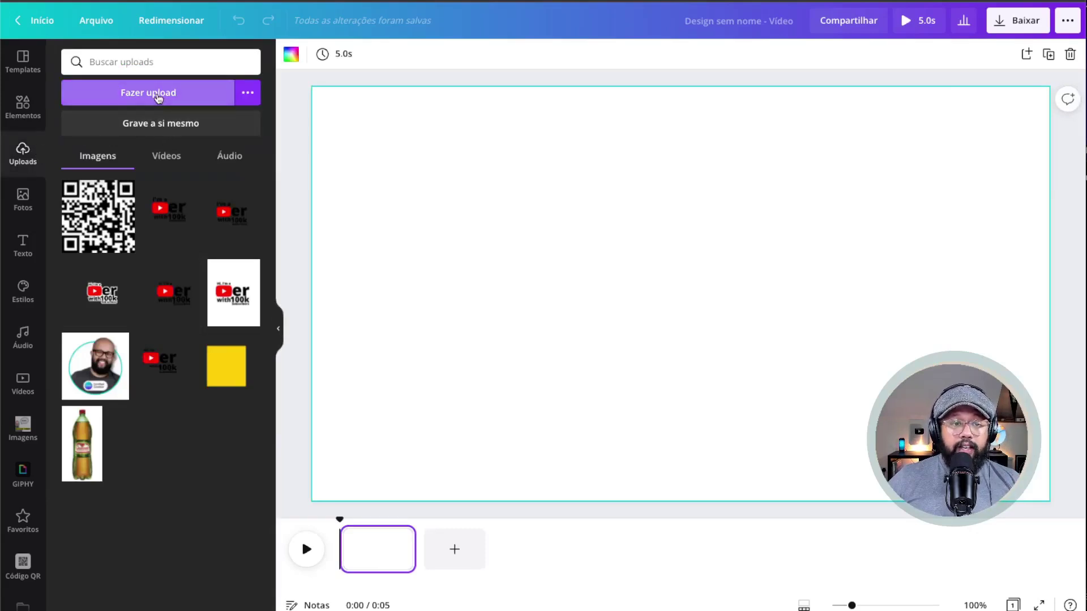
{"action": "left_click", "coordinate": [165, 153]}
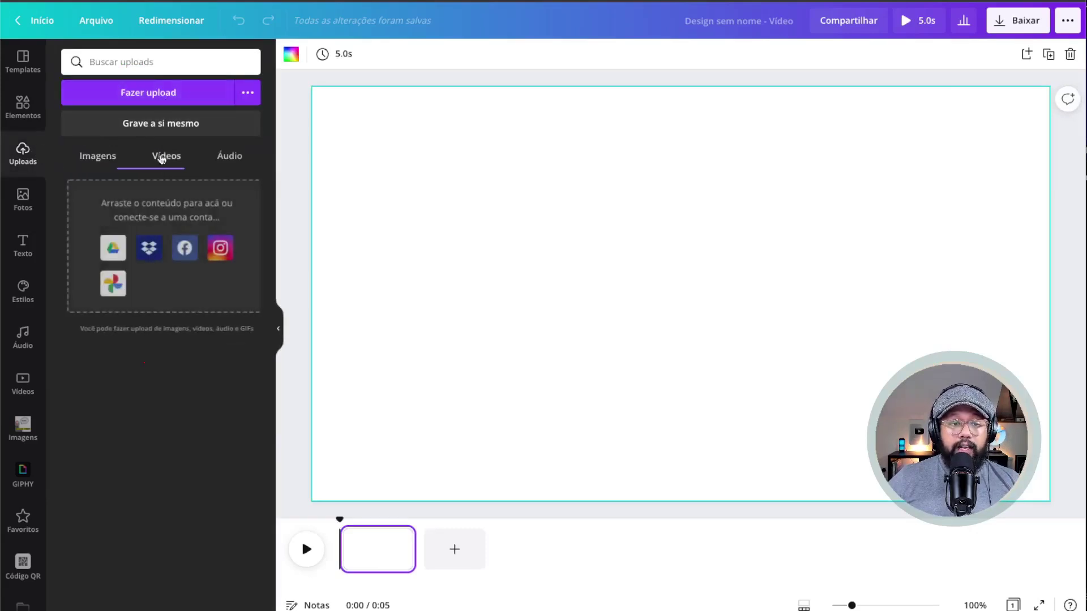
{"action": "scroll", "coordinate": [182, 396], "scroll_direction": "down", "scroll_amount": 2}
{"action": "scroll", "coordinate": [183, 403], "scroll_direction": "down", "scroll_amount": 5}
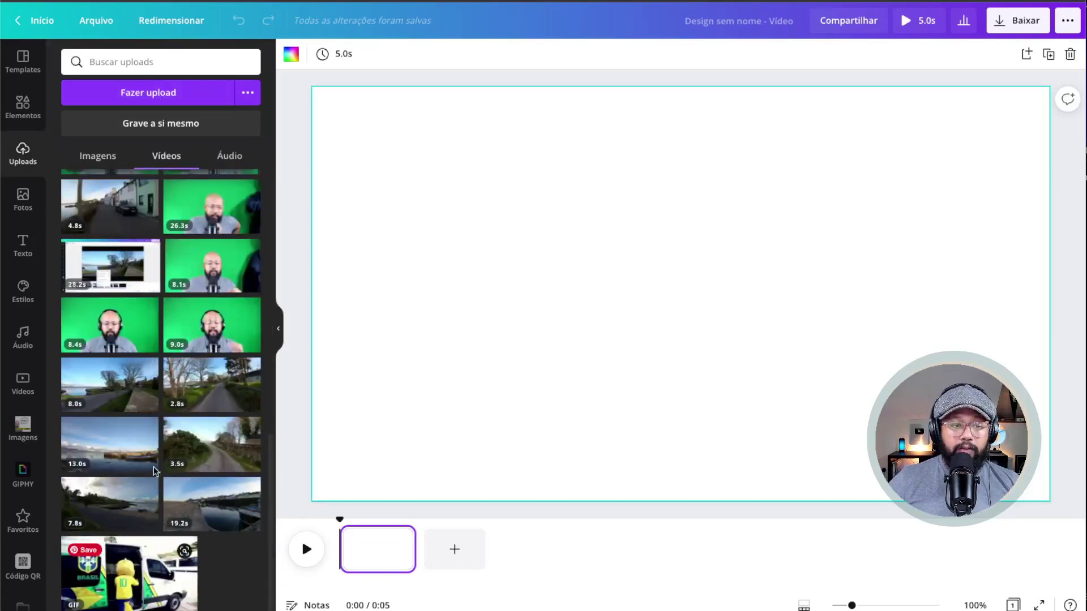
{"action": "mouse_move", "coordinate": [204, 395]}
{"action": "left_click_drag", "start_coordinate": [204, 395], "coordinate": [338, 114]}
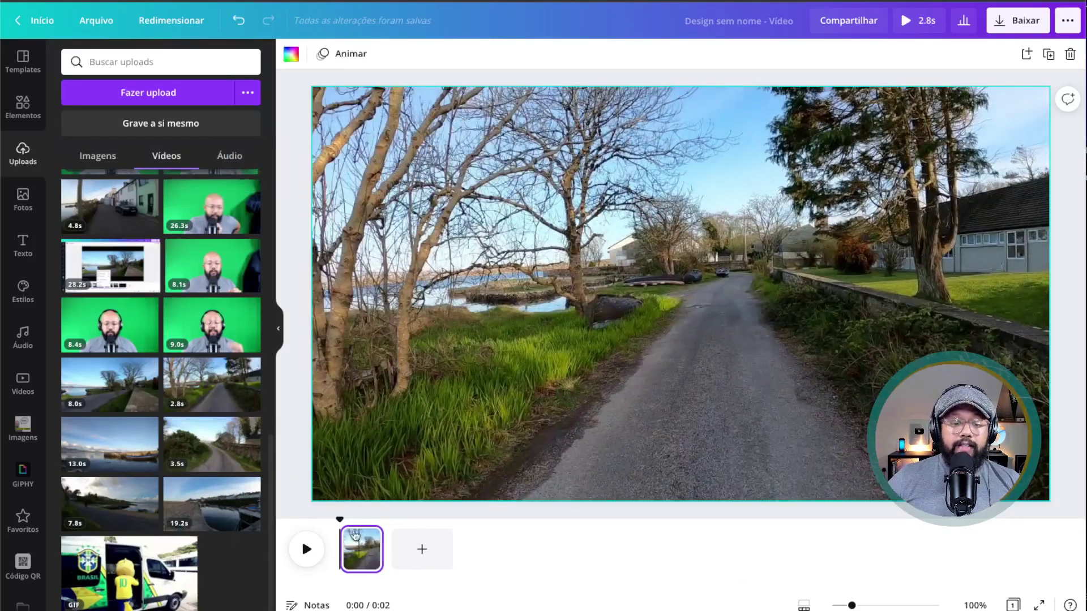
{"action": "mouse_move", "coordinate": [344, 540]}
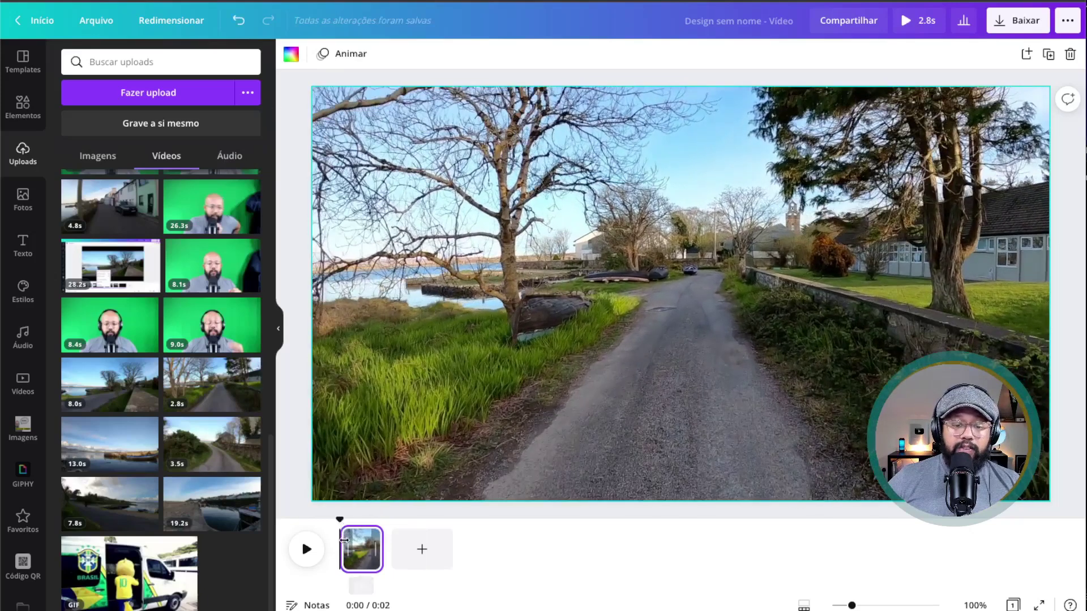
{"action": "left_click_drag", "start_coordinate": [344, 540], "coordinate": [318, 552]}
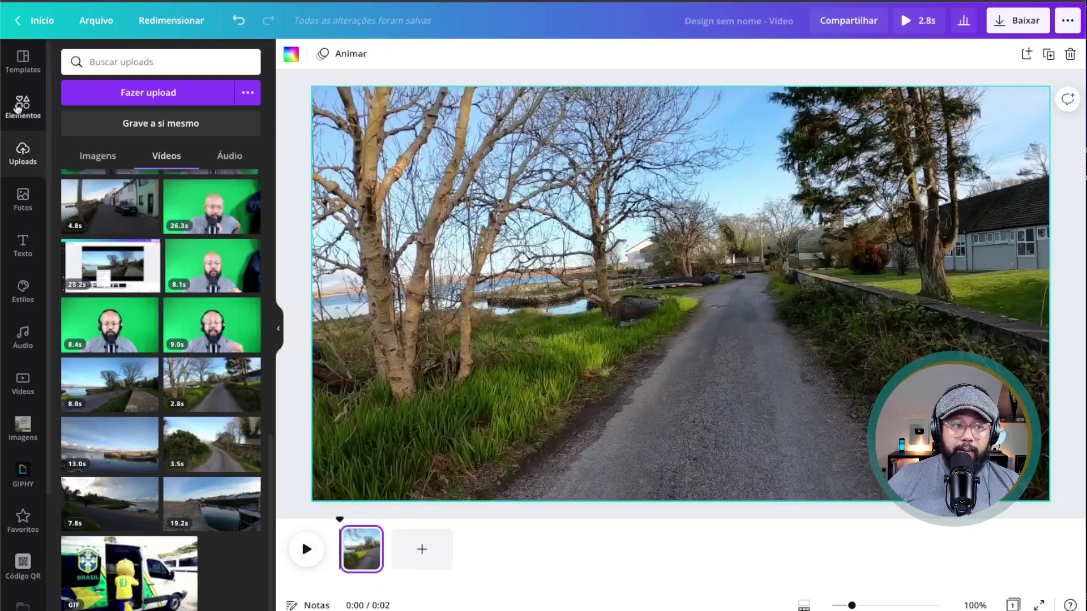
Try the recently used green leaf graphic on the page, and clear both the graphic and the road video.
{"action": "left_click", "coordinate": [23, 106]}
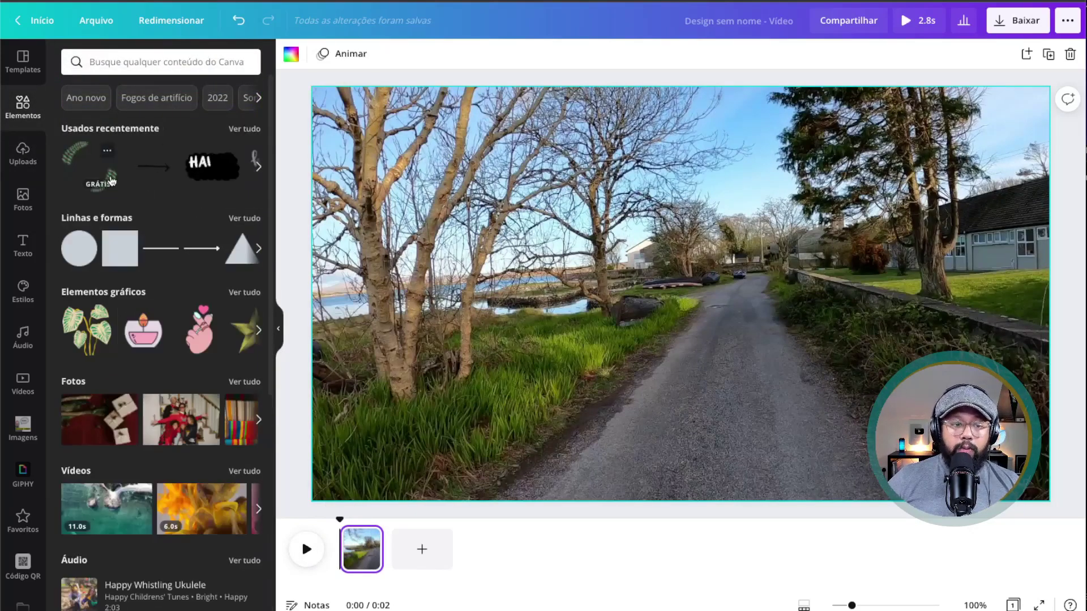
{"action": "left_click", "coordinate": [99, 181]}
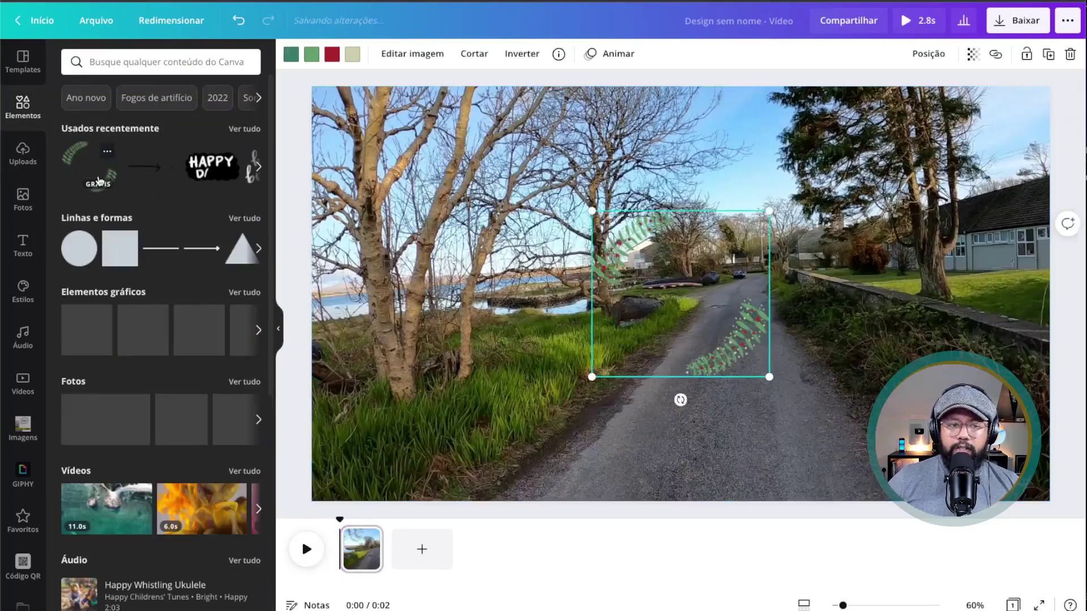
{"action": "key", "text": "Delete"}
{"action": "left_click", "coordinate": [689, 290]}
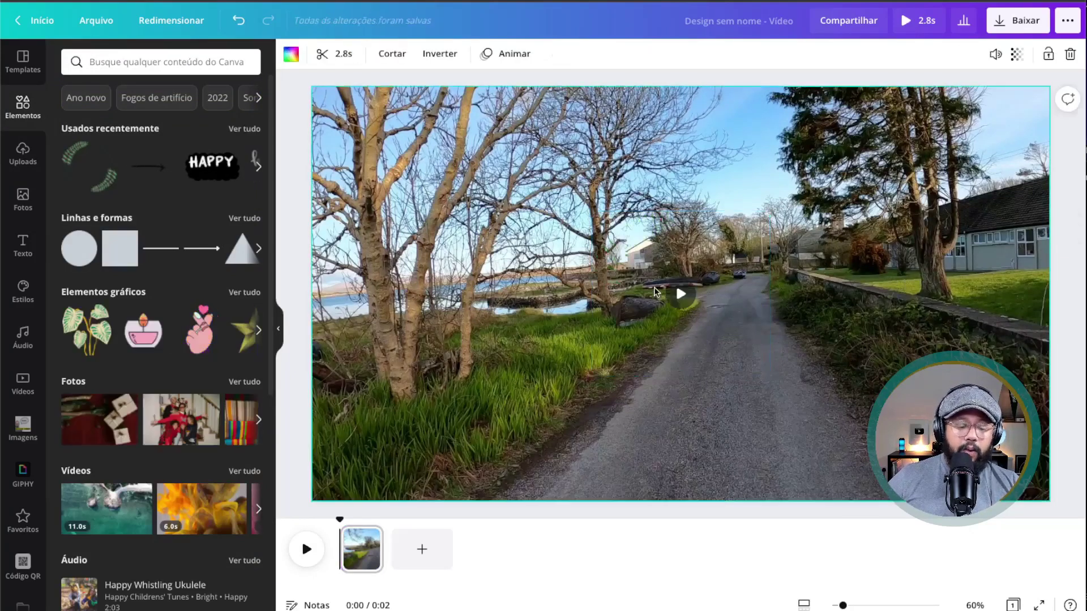
{"action": "key", "text": "Delete"}
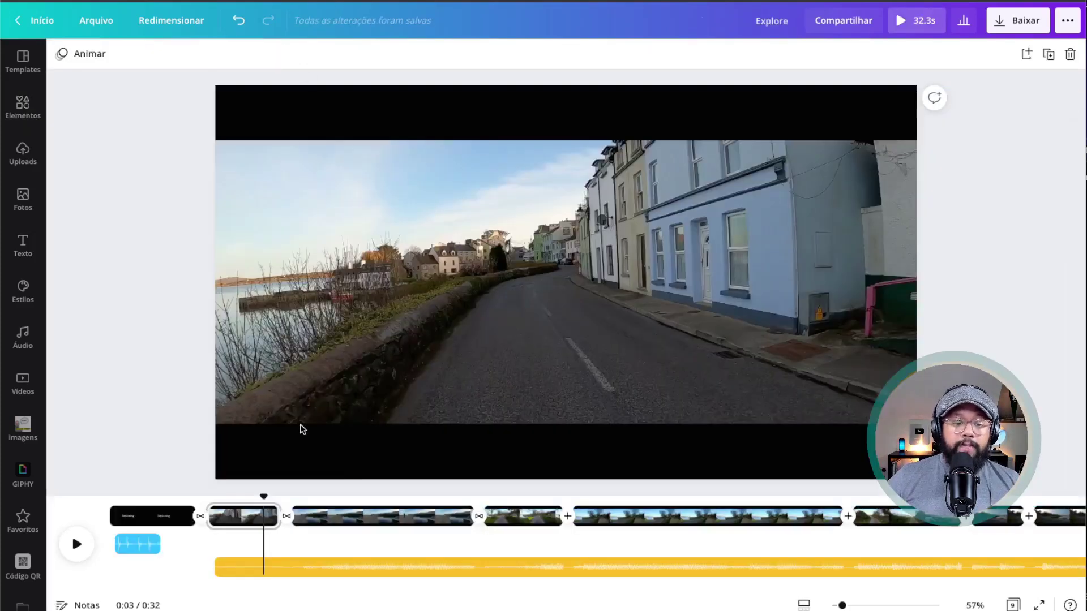
Copy the black title page from the Explore video into the new design and delete the blank first page.
{"action": "left_click", "coordinate": [145, 526]}
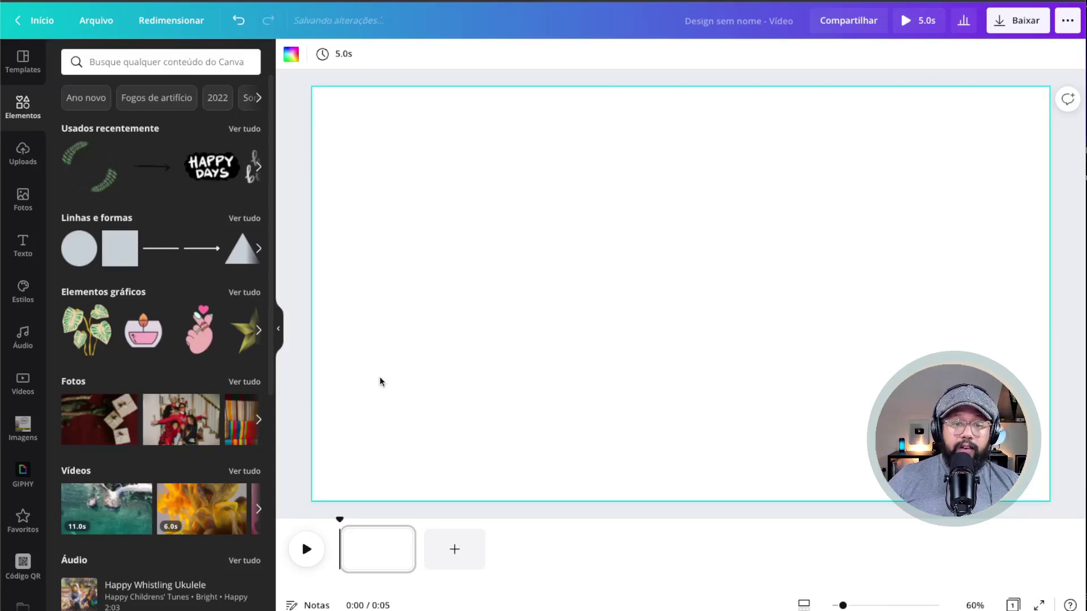
{"action": "key", "text": "ctrl+v"}
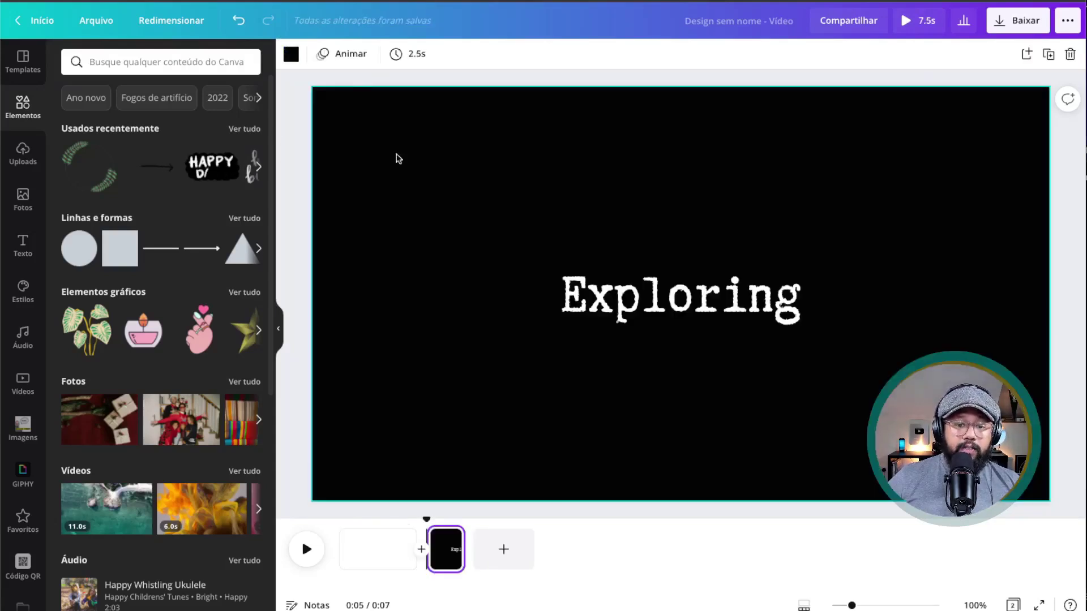
{"action": "left_click", "coordinate": [378, 548]}
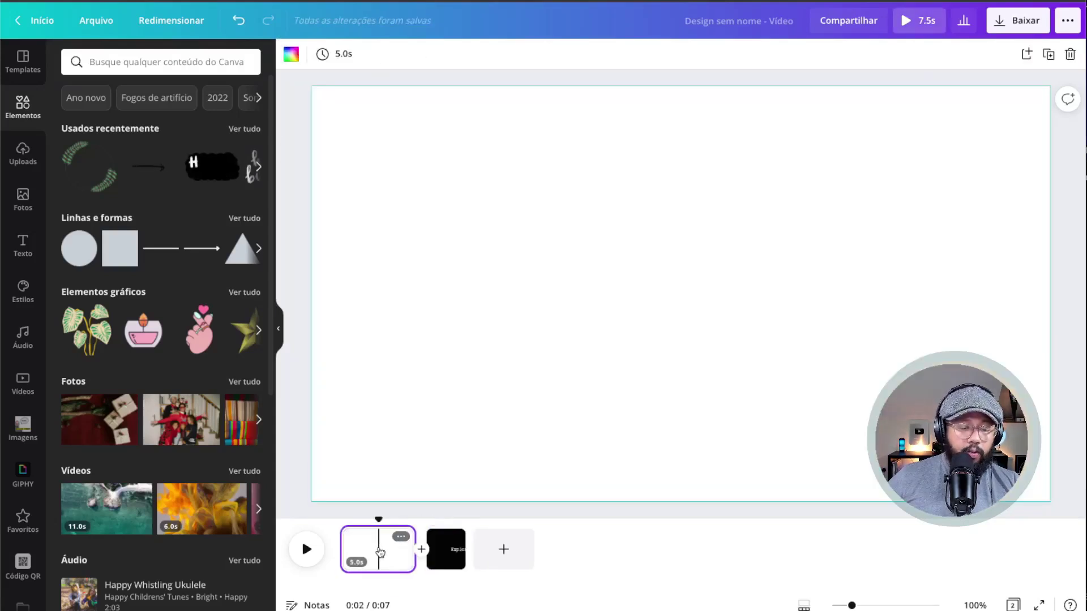
{"action": "key", "text": "Delete"}
{"action": "left_click", "coordinate": [396, 294]}
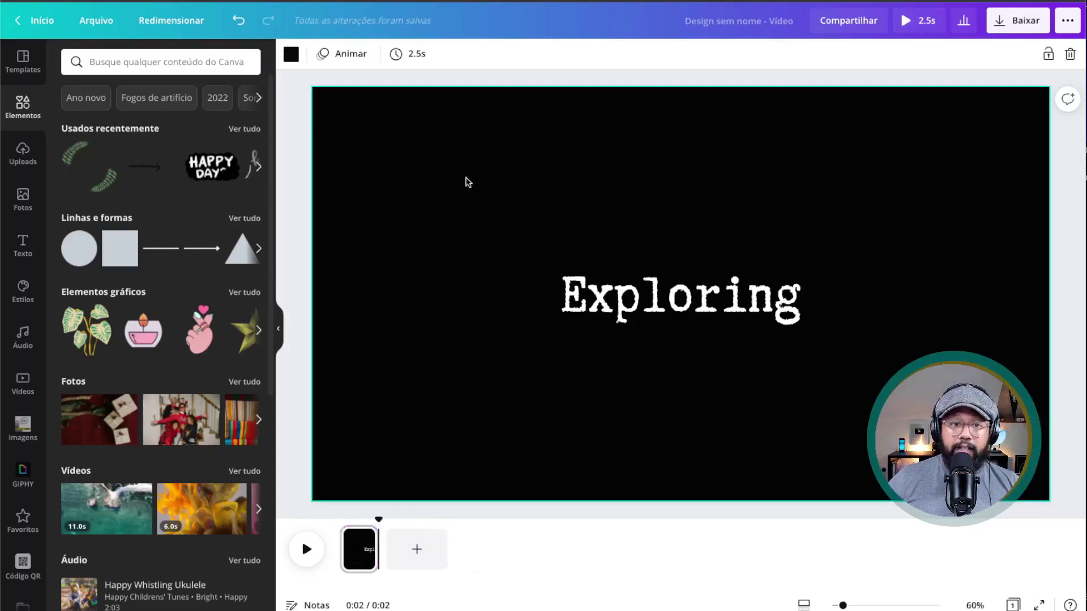
Examine the title page's background colour and the font of the "Exploring" text.
{"action": "left_click", "coordinate": [291, 54]}
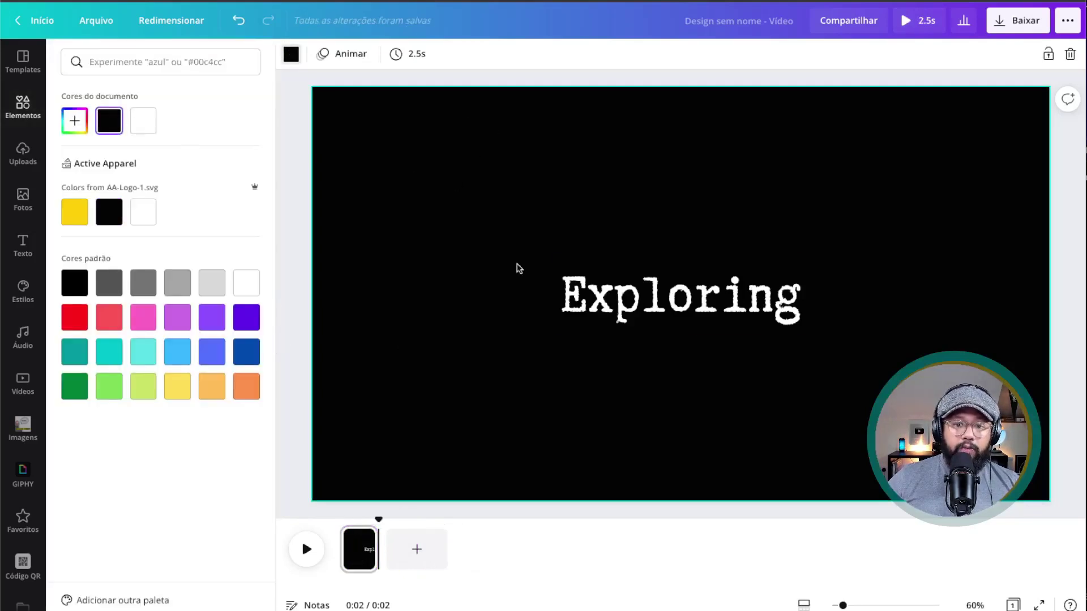
{"action": "left_click", "coordinate": [729, 285]}
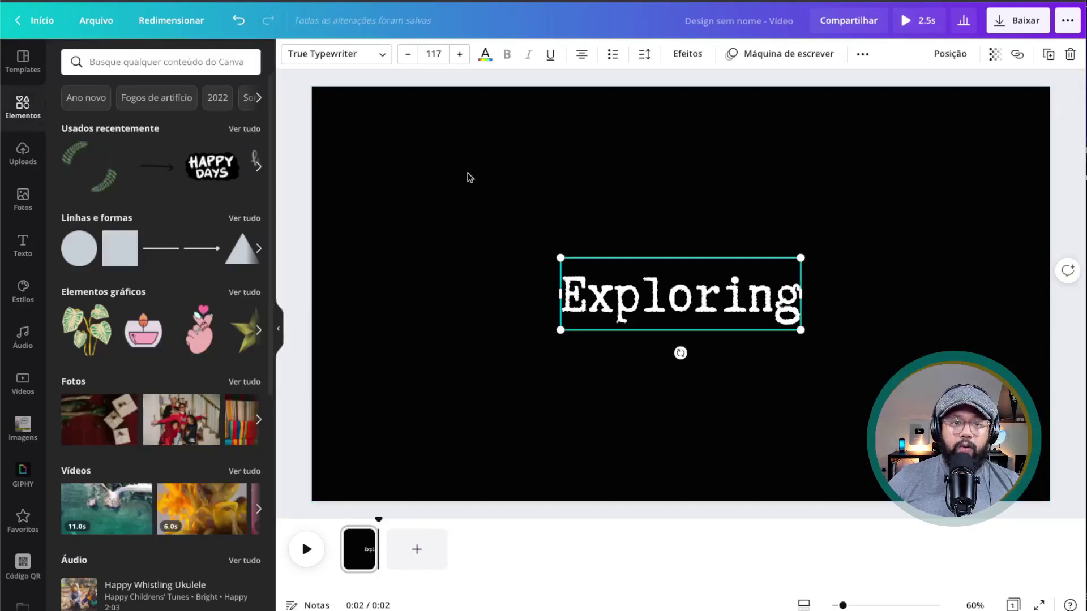
{"action": "left_click", "coordinate": [334, 57]}
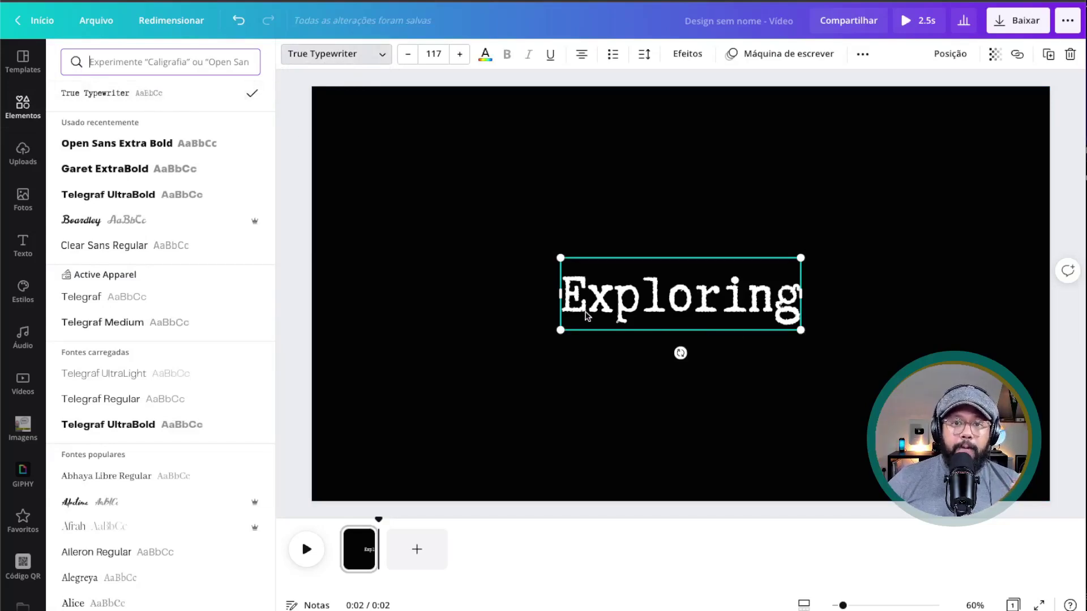
{"action": "left_click", "coordinate": [602, 220]}
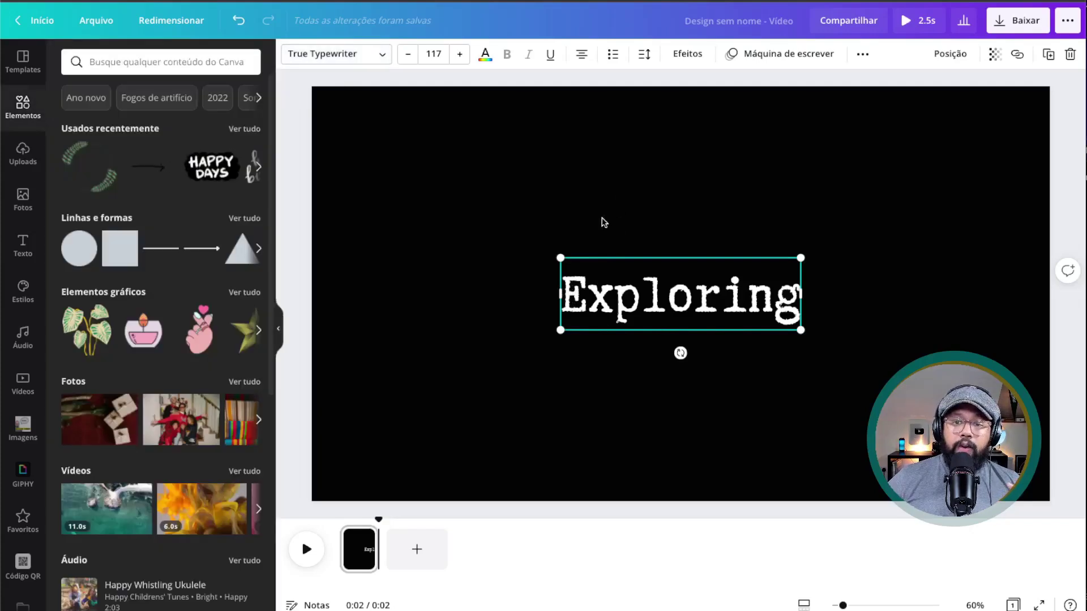
Examine the Máquina de escrever animation on the "Exploring" text and the title page's duration setting.
{"action": "left_click", "coordinate": [627, 290]}
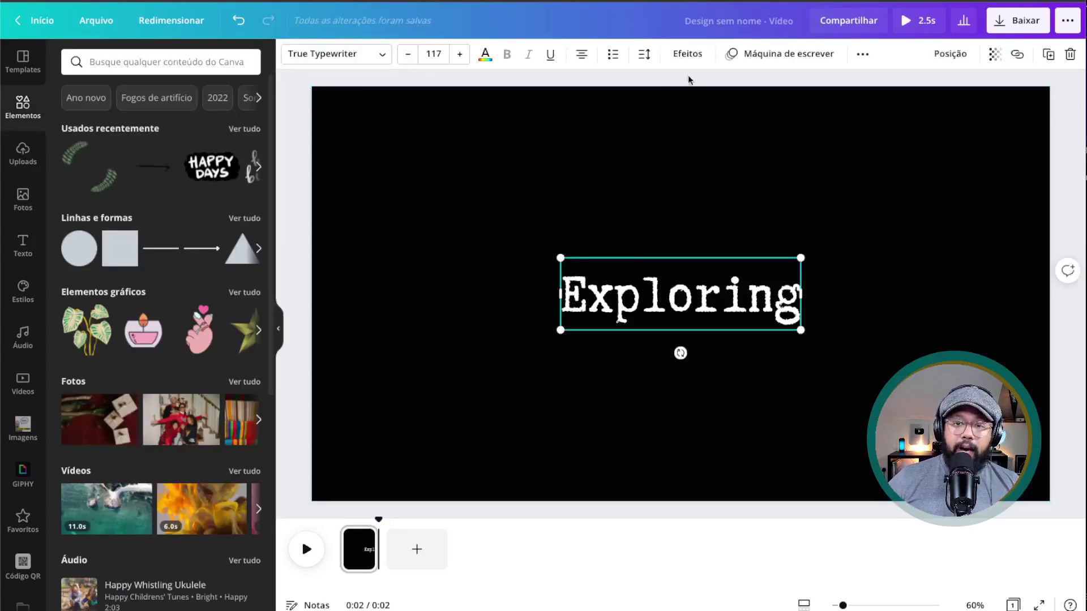
{"action": "left_click", "coordinate": [779, 57]}
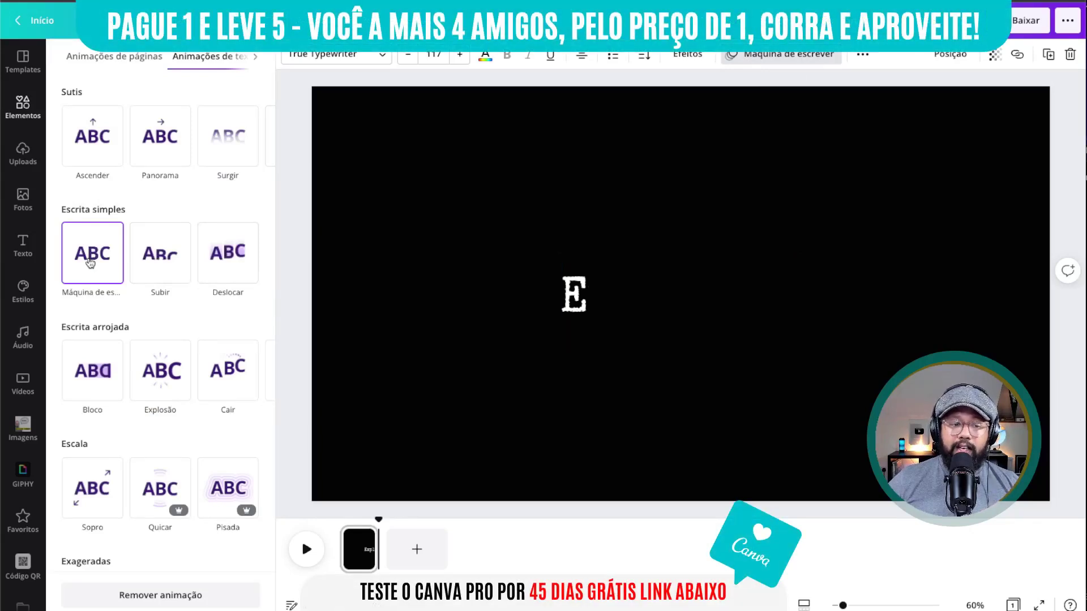
{"action": "left_click", "coordinate": [351, 245]}
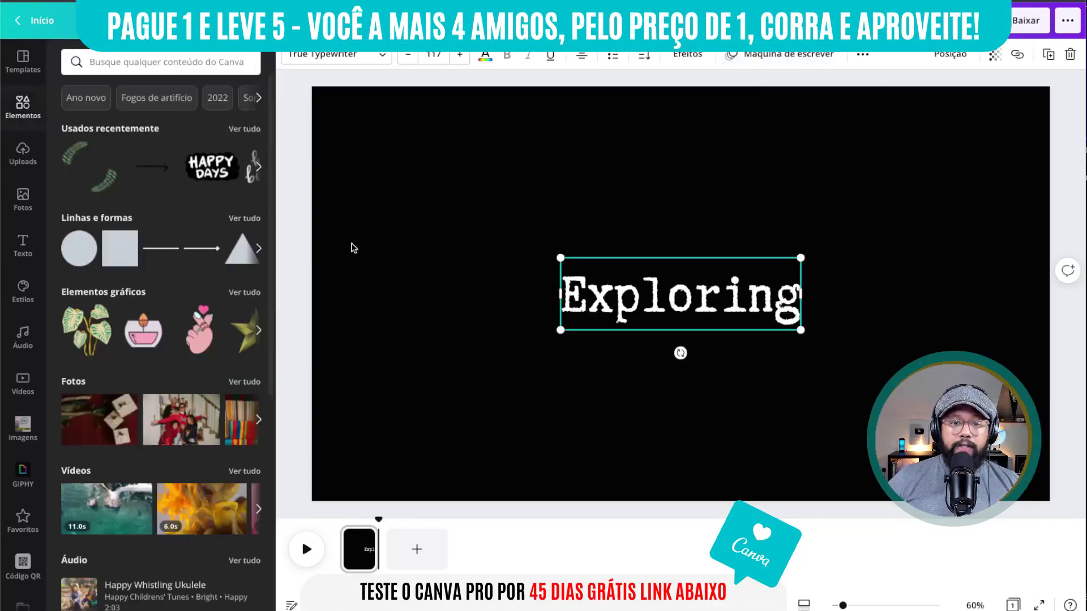
{"action": "left_click", "coordinate": [357, 545]}
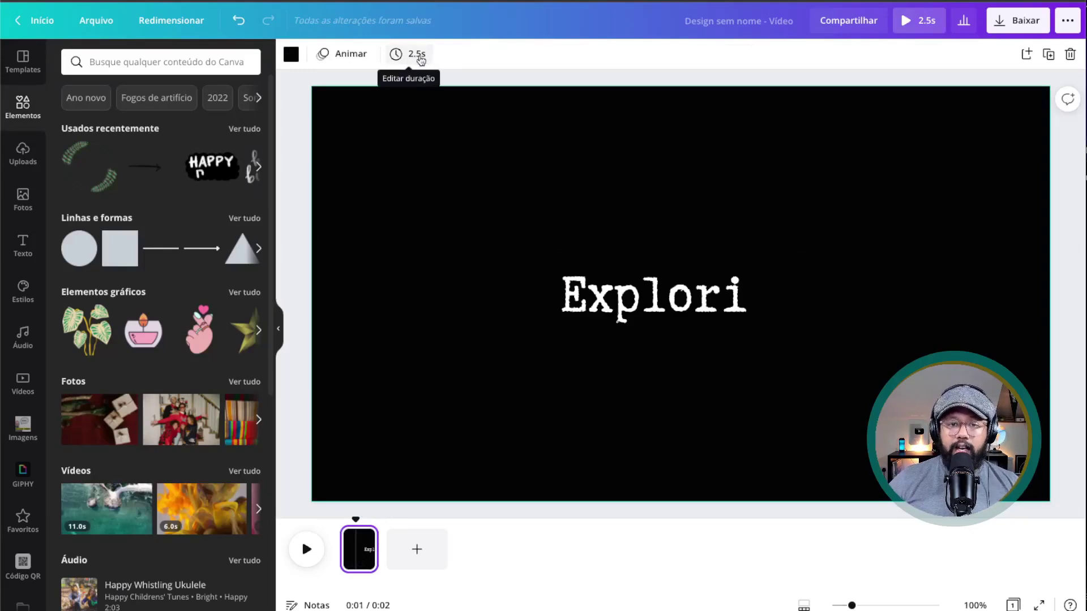
{"action": "left_click", "coordinate": [417, 54]}
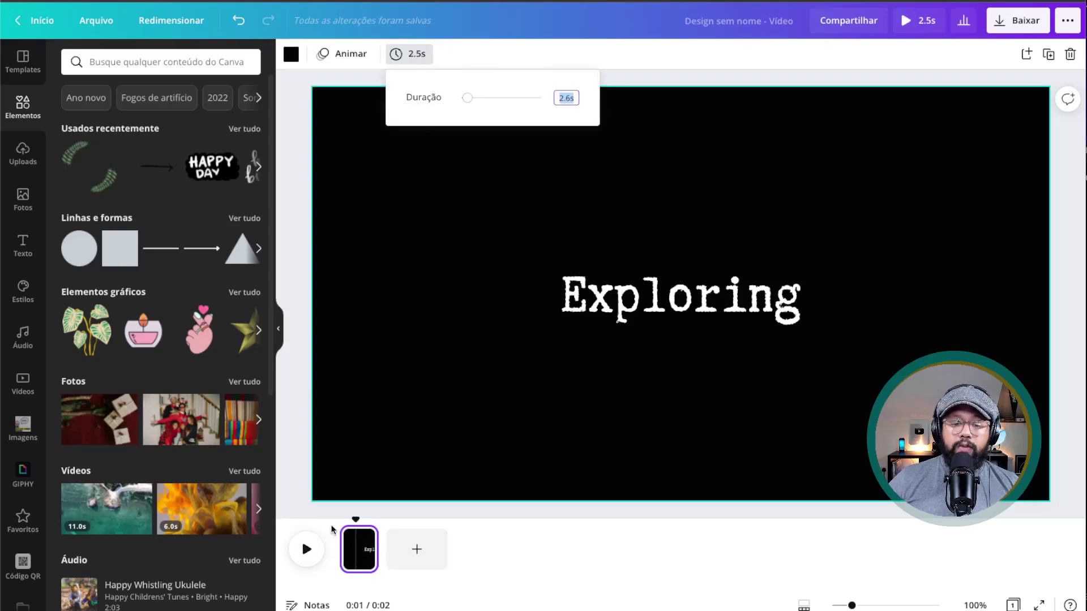
{"action": "left_click", "coordinate": [324, 530]}
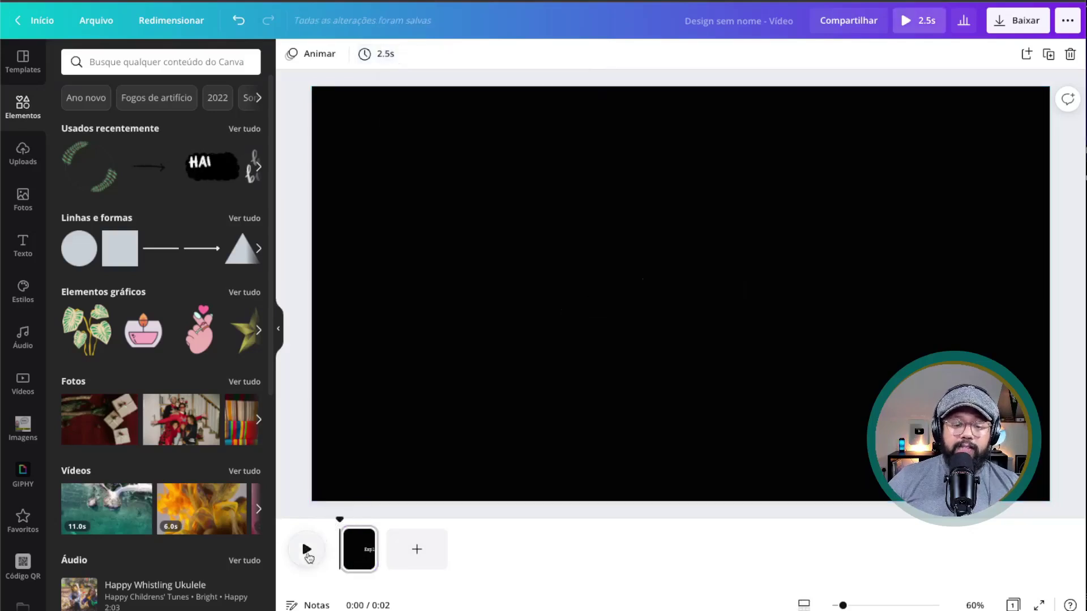
Preview the "Exploring" title page's animation, and copy the Explore video's second page, the road clip with black bars.
{"action": "left_click", "coordinate": [308, 556]}
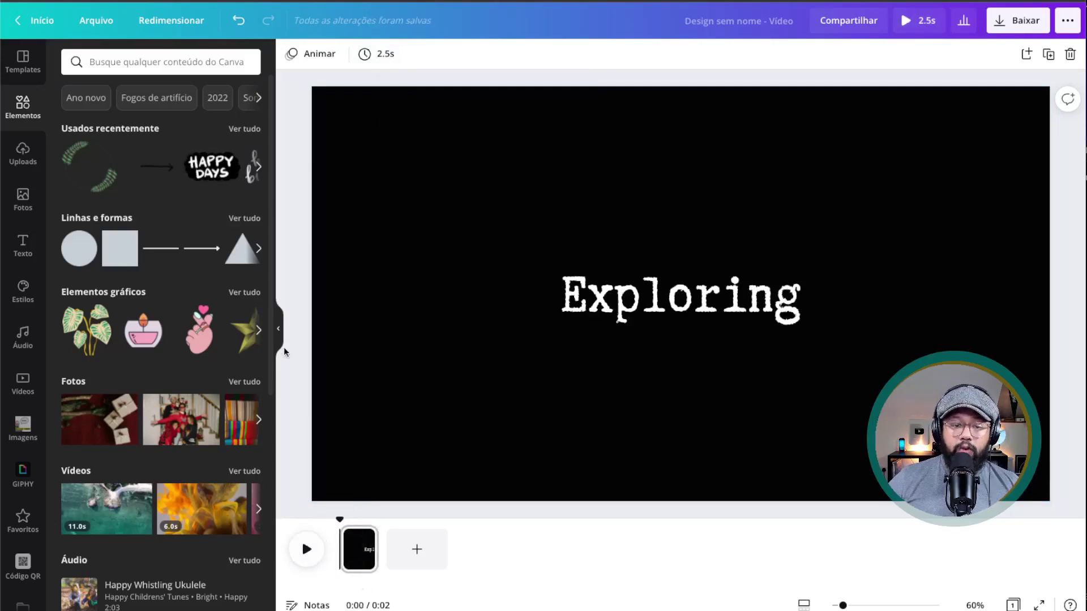
{"action": "left_click", "coordinate": [279, 329]}
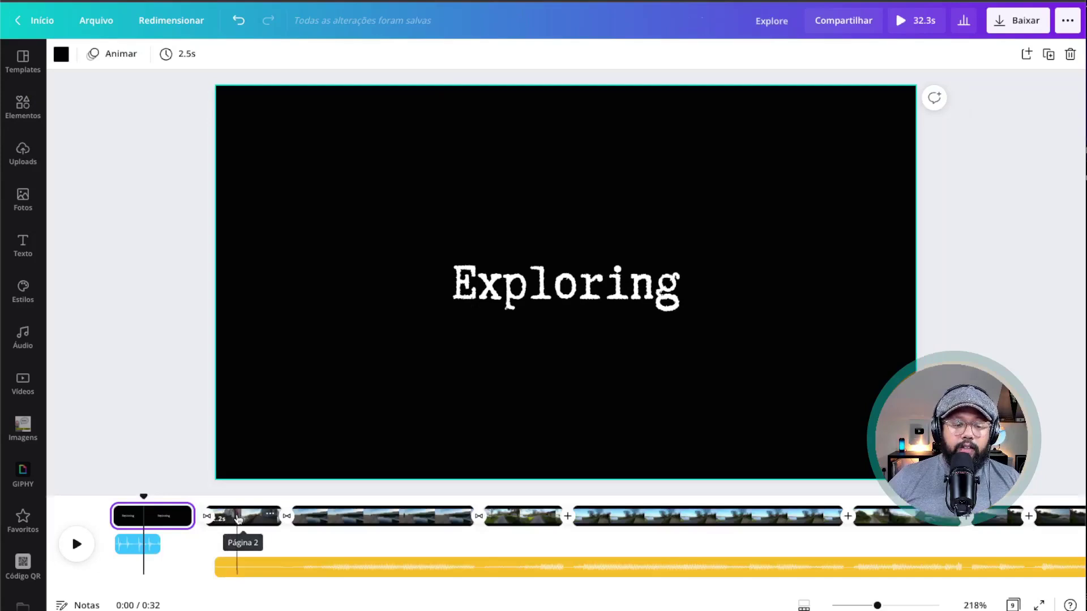
{"action": "left_click", "coordinate": [237, 519]}
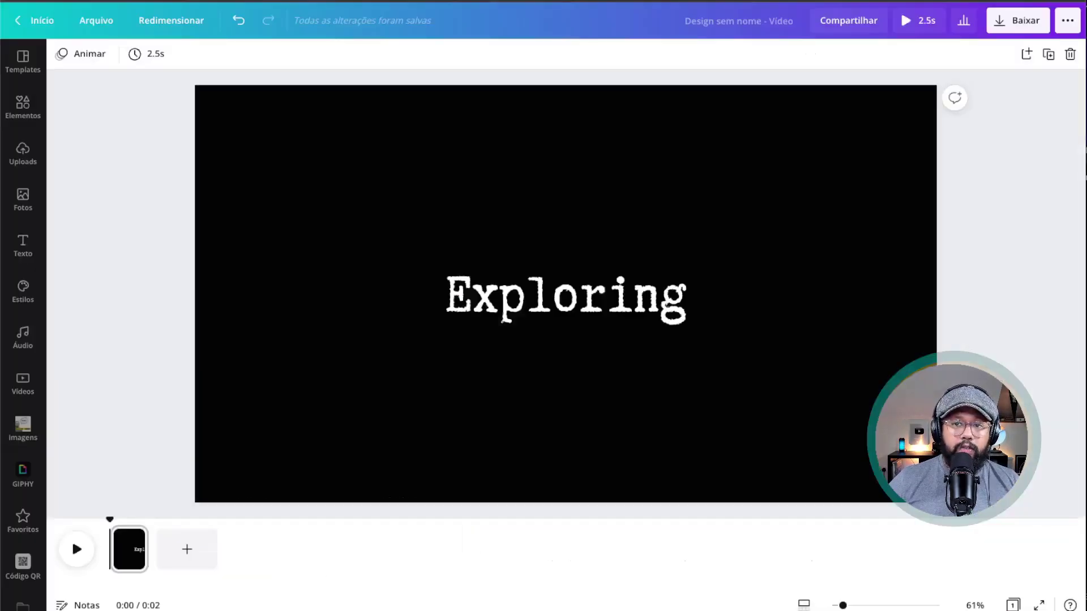
Add a page after the title page and remove its black background.
{"action": "left_click", "coordinate": [187, 550]}
{"action": "left_click", "coordinate": [353, 113]}
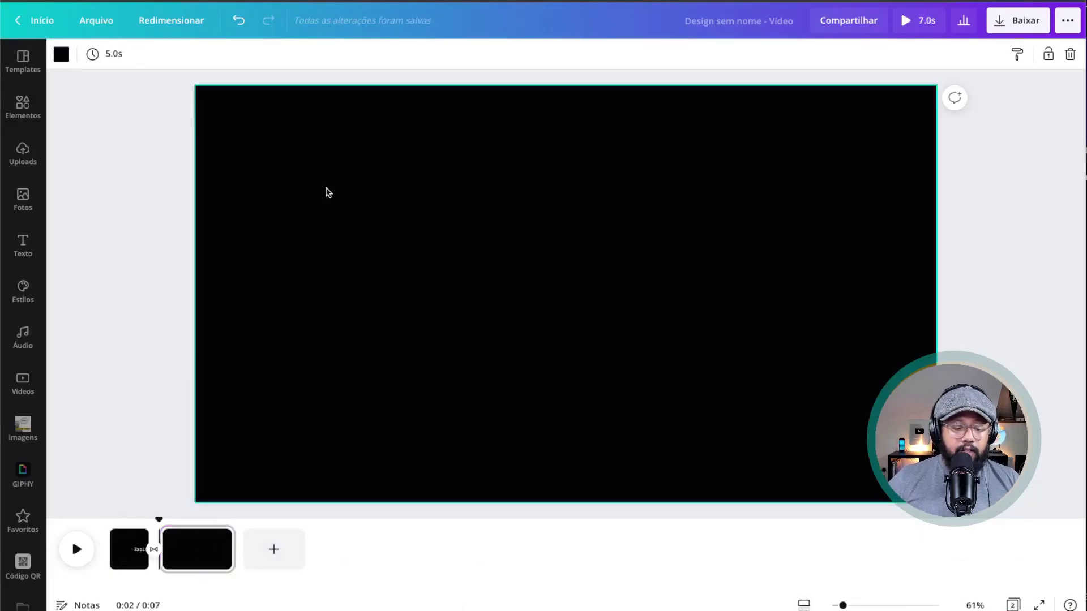
{"action": "key", "text": "Delete"}
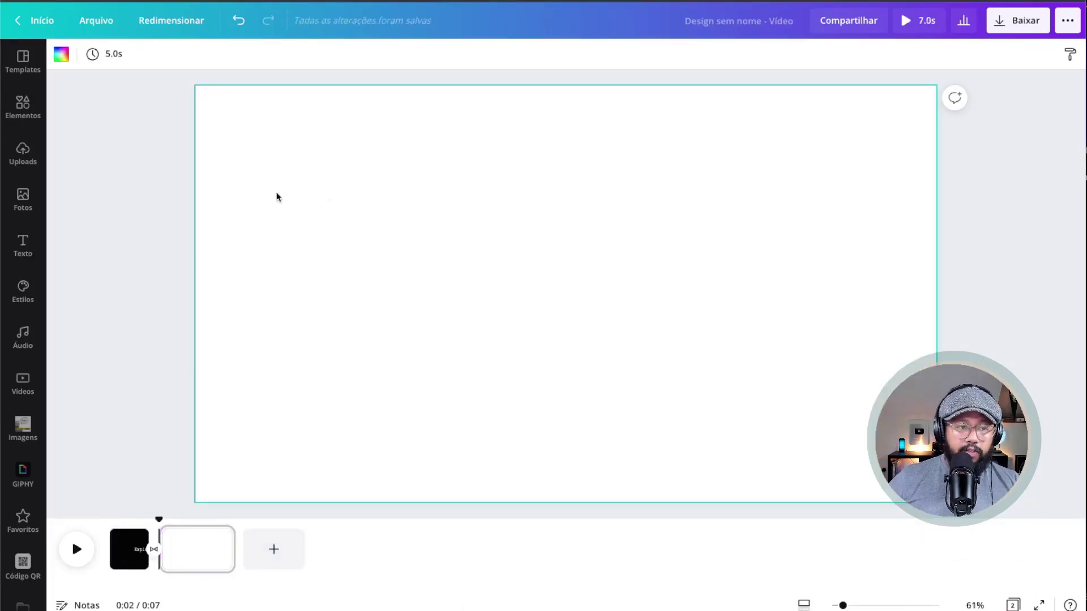
Try the uploaded 4.8-second street video as the background of the blank second page, and clear it.
{"action": "left_click", "coordinate": [22, 153]}
{"action": "left_click_drag", "start_coordinate": [108, 207], "coordinate": [361, 118]}
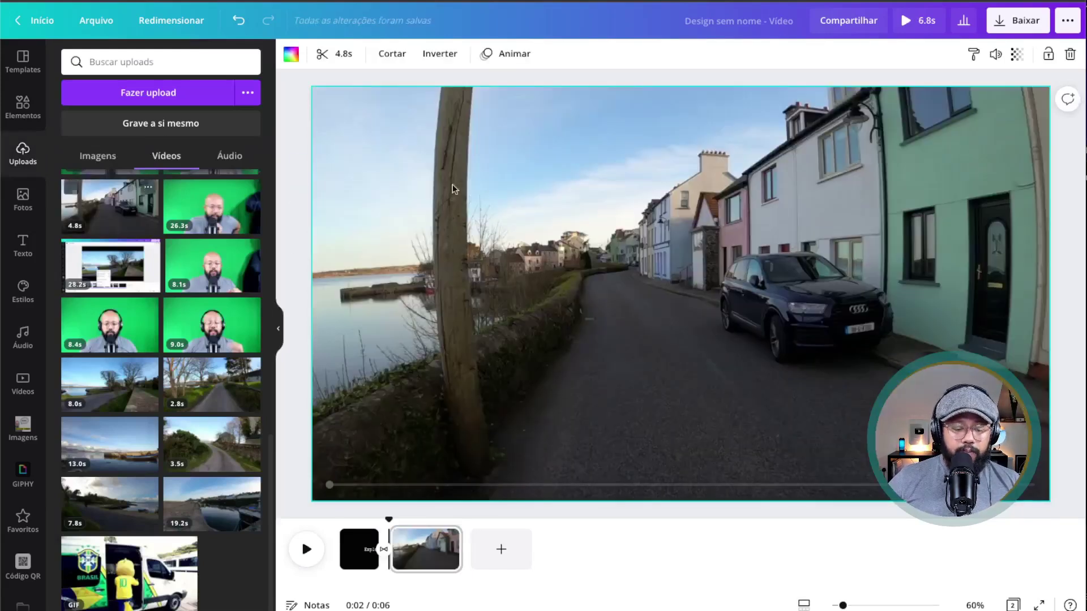
{"action": "key", "text": "Delete"}
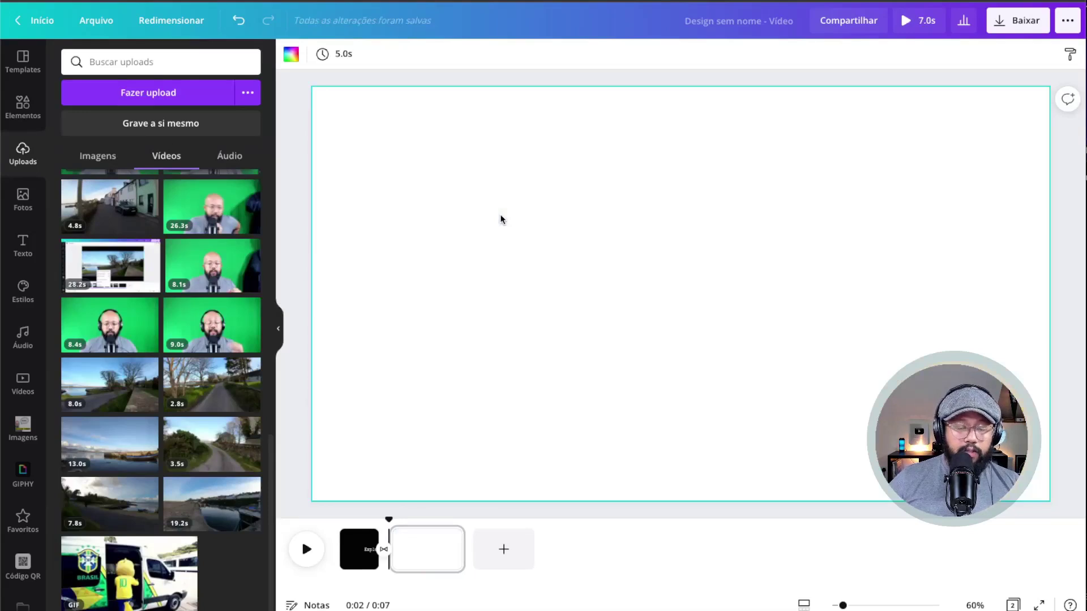
Paste the copied road video page with black bars after the blank page.
{"action": "key", "text": "ctrl+z"}
{"action": "left_click", "coordinate": [291, 125]}
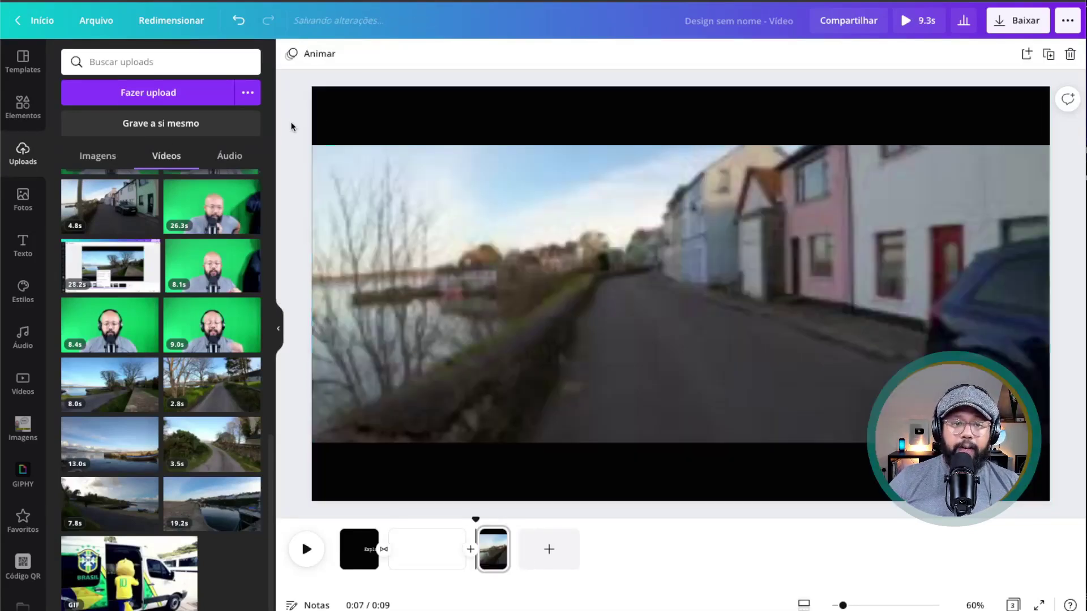
{"action": "left_click", "coordinate": [281, 333]}
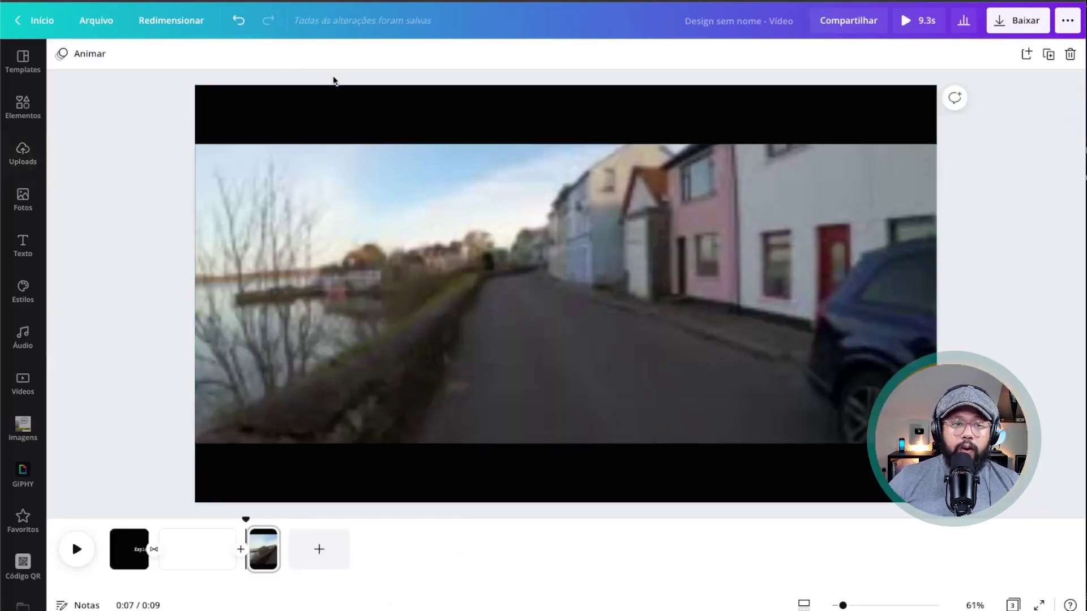
Examine the road page's separate elements: the upper black bar, the lower black bar and the background video.
{"action": "left_click", "coordinate": [321, 129]}
{"action": "left_click", "coordinate": [378, 456]}
{"action": "left_click", "coordinate": [398, 107]}
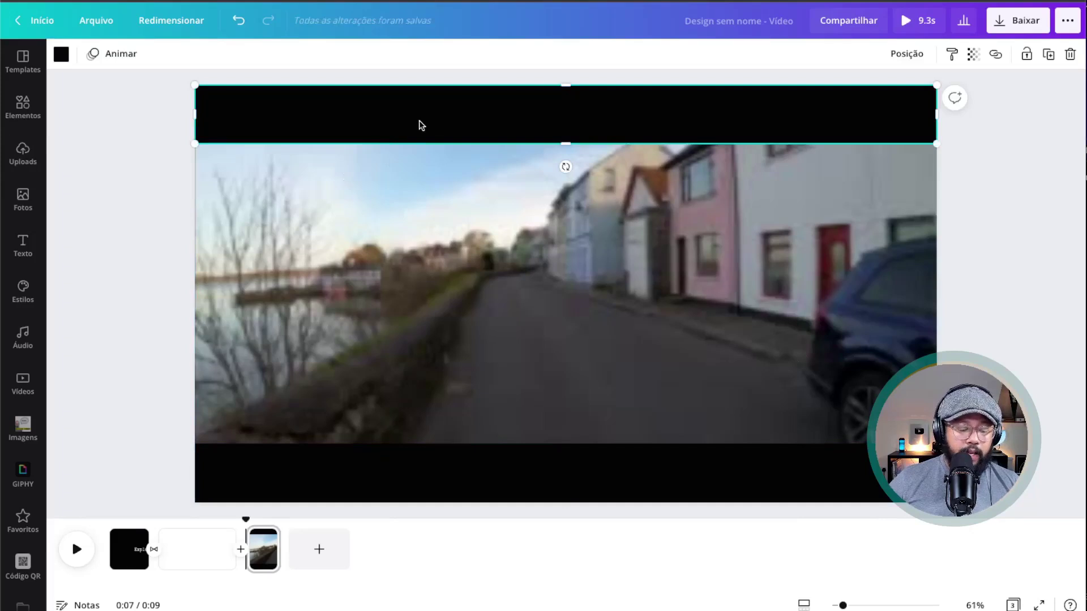
{"action": "left_click", "coordinate": [431, 256]}
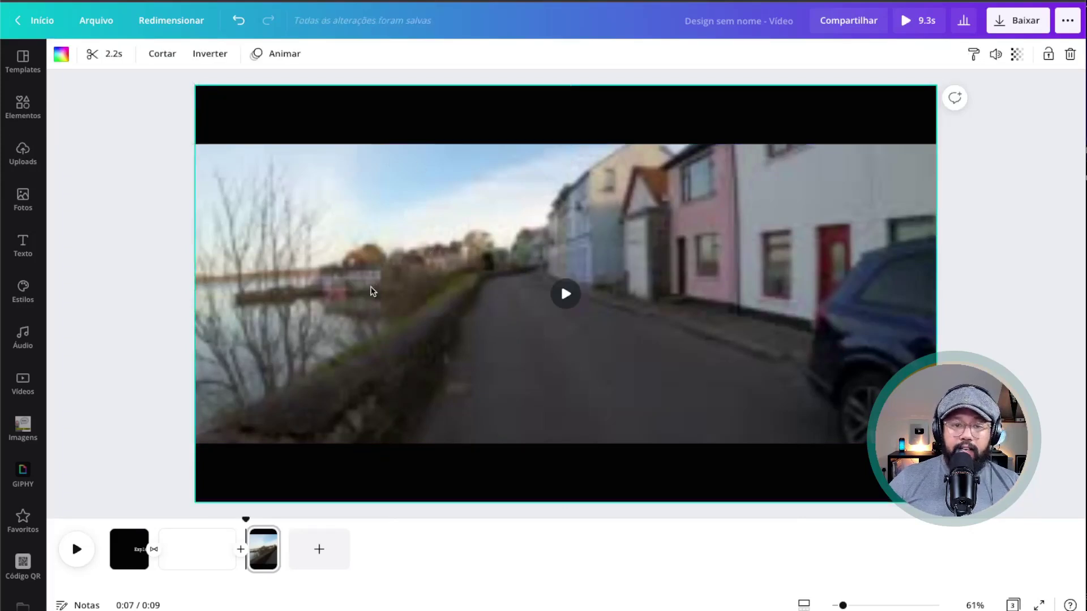
Add a rectangle to the road page, shape it into a full-width horizontal bar across the middle, and colour it black.
{"action": "key", "text": "r"}
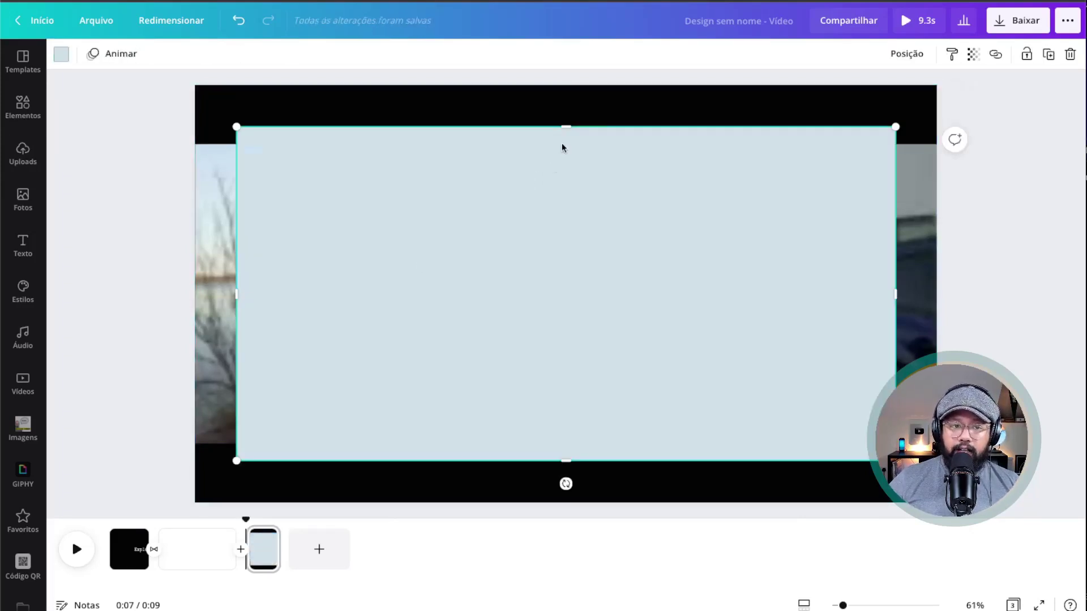
{"action": "left_click_drag", "start_coordinate": [571, 126], "coordinate": [563, 359]}
{"action": "left_click_drag", "start_coordinate": [583, 418], "coordinate": [544, 321]}
{"action": "left_click", "coordinate": [62, 55]}
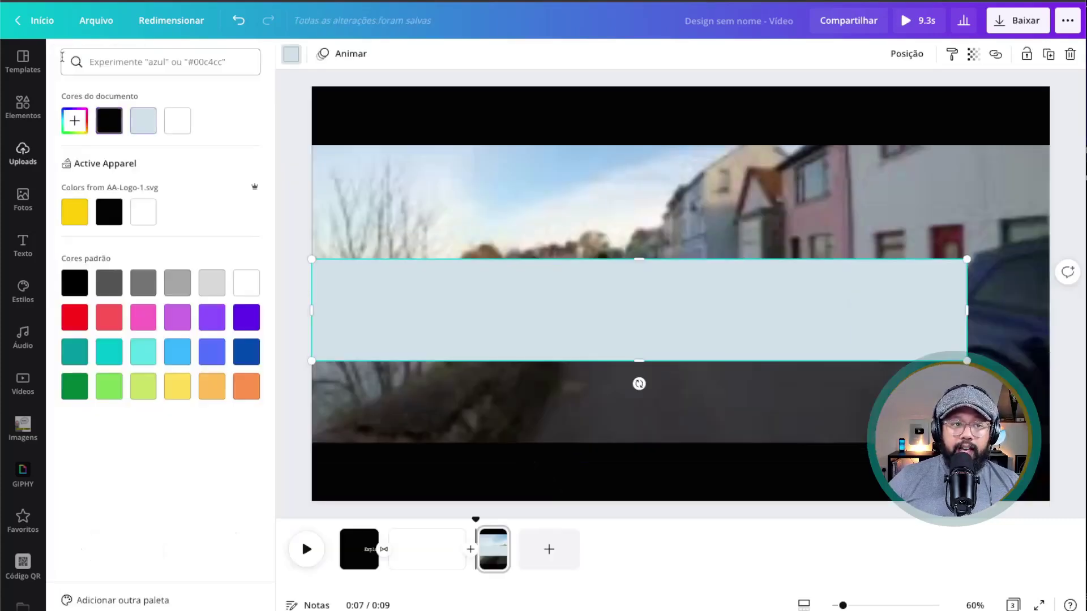
{"action": "left_click", "coordinate": [113, 124]}
{"action": "left_click_drag", "start_coordinate": [967, 307], "coordinate": [1044, 296]}
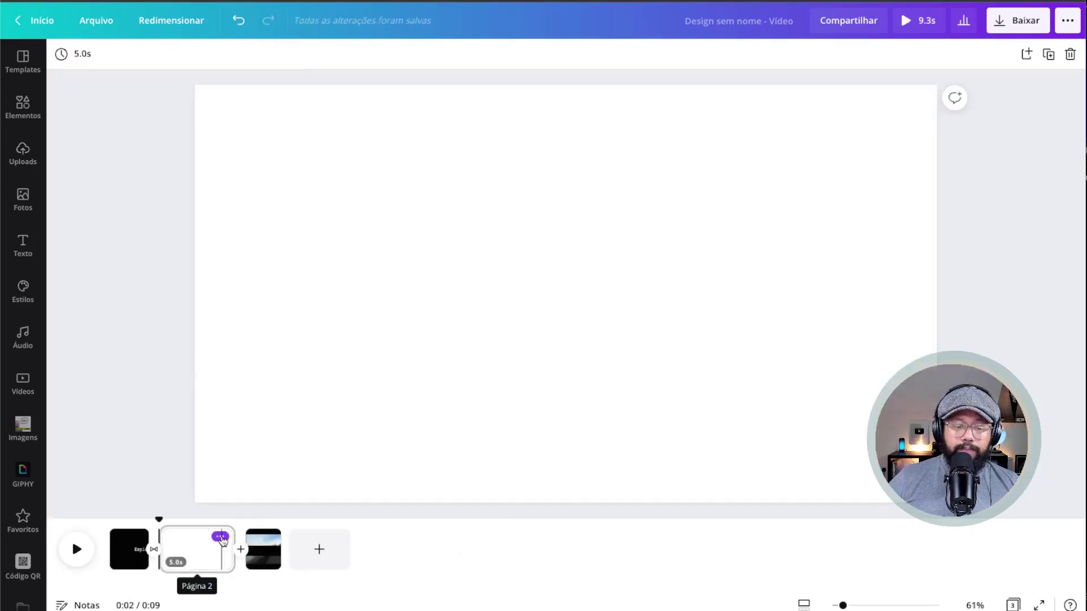
Delete the blank second page and the extra black bar across the middle of the road page.
{"action": "left_click", "coordinate": [220, 537]}
{"action": "left_click", "coordinate": [284, 443]}
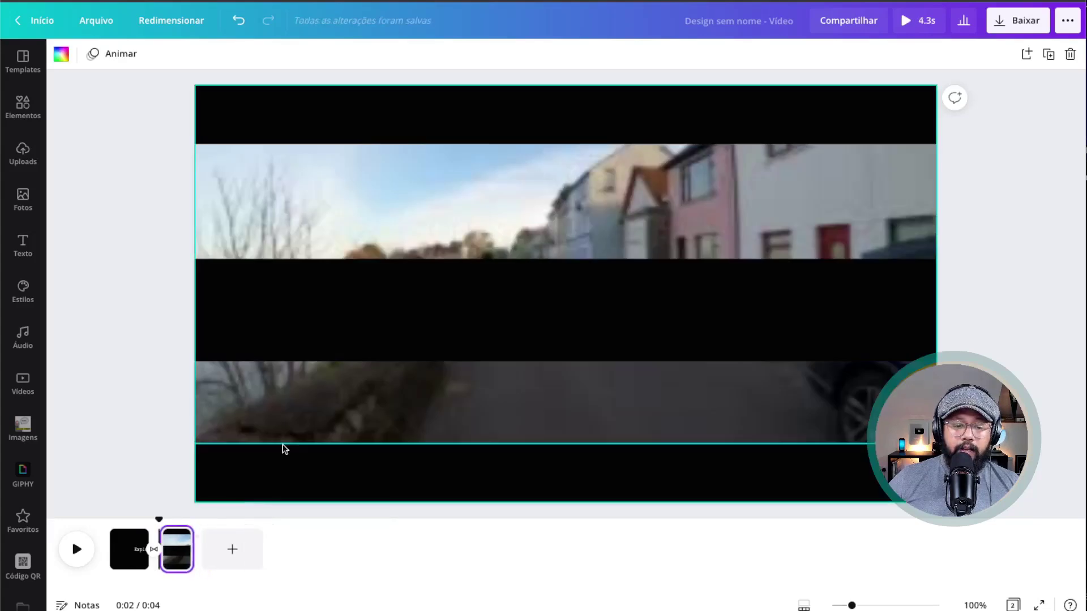
{"action": "left_click_drag", "start_coordinate": [419, 296], "coordinate": [424, 371]}
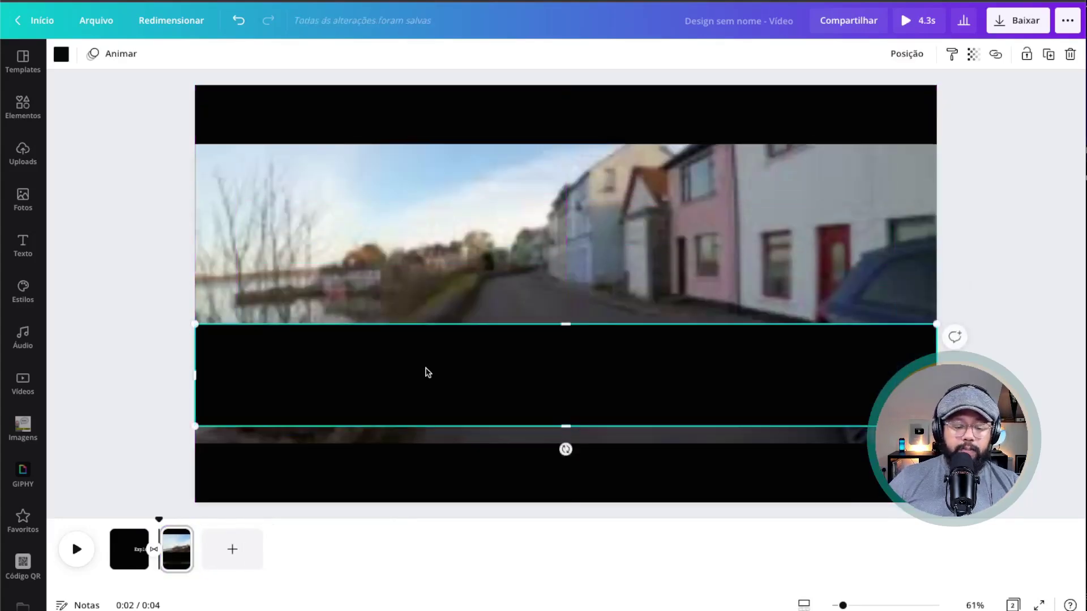
{"action": "key", "text": "Delete"}
Select the upper and lower black bars together and examine the element animations available for them.
{"action": "left_click", "coordinate": [395, 226]}
{"action": "left_click", "coordinate": [359, 121]}
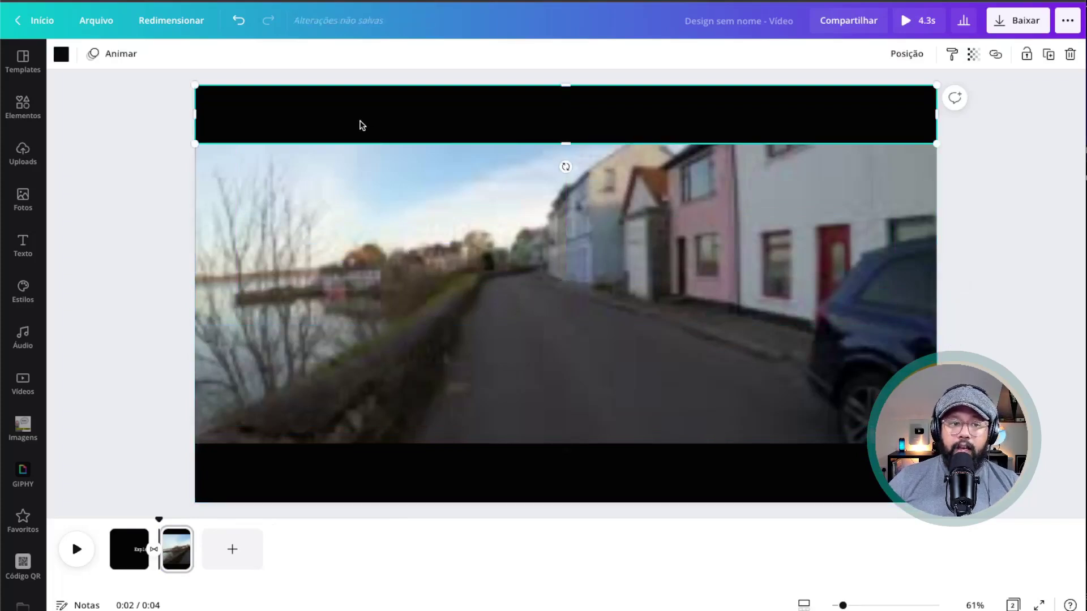
{"action": "left_click", "coordinate": [385, 470], "text": "shift"}
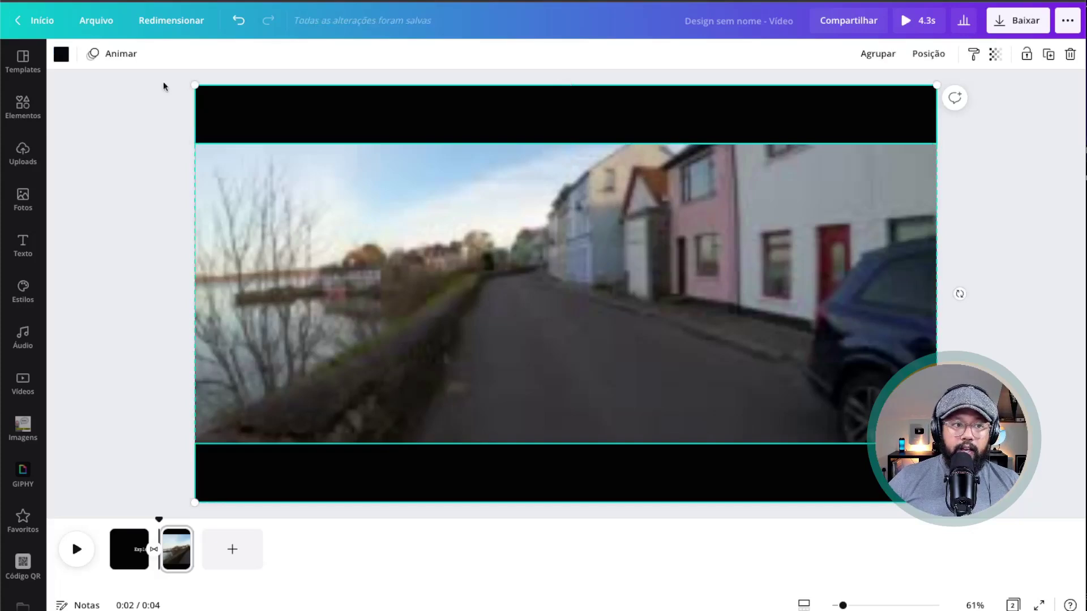
{"action": "left_click", "coordinate": [108, 53]}
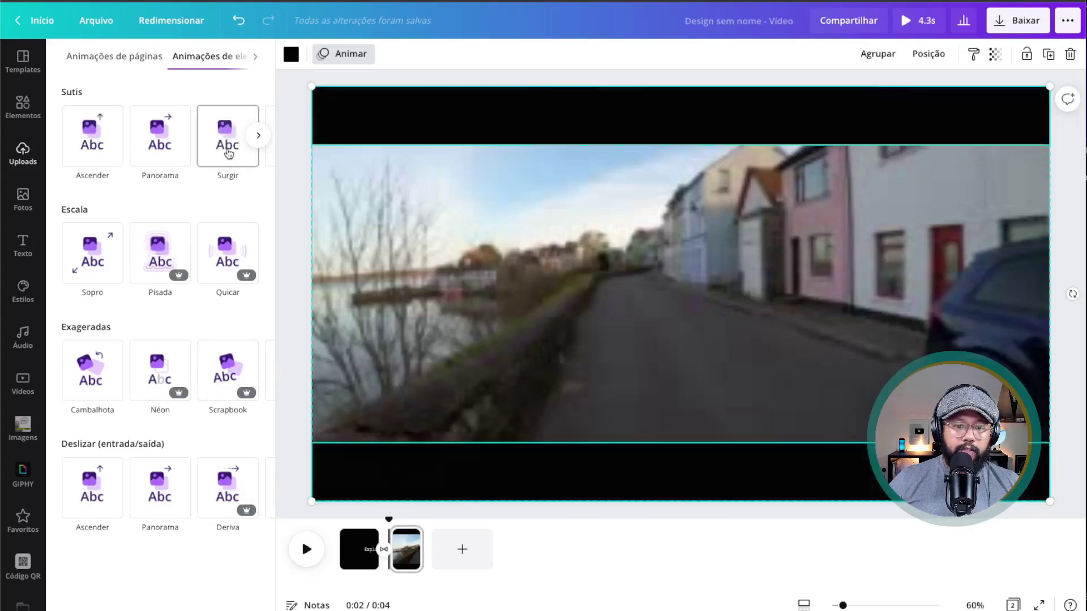
{"action": "left_click", "coordinate": [258, 135]}
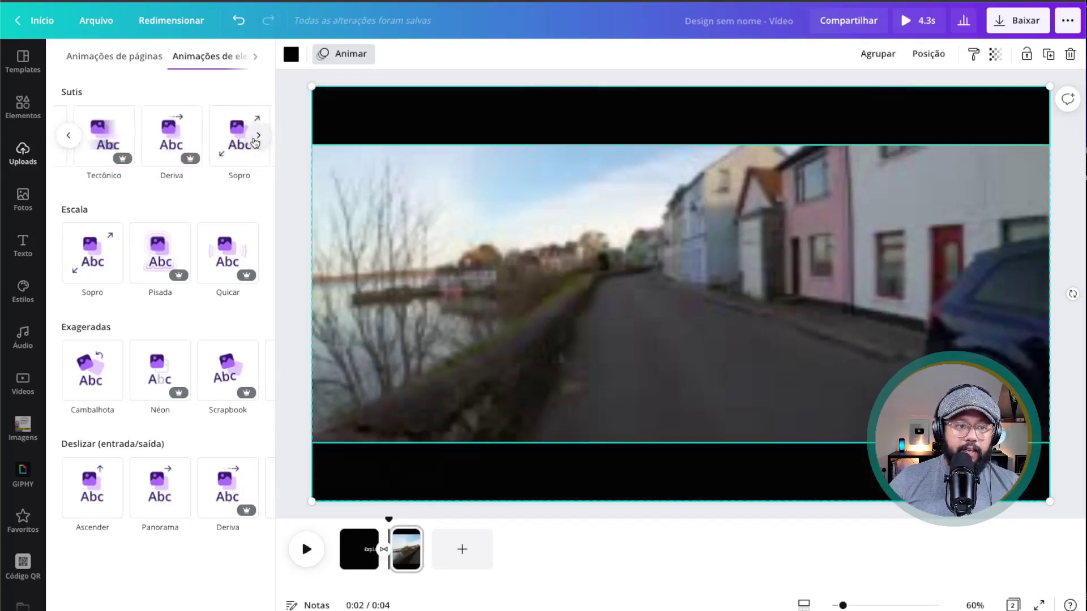
{"action": "left_click", "coordinate": [312, 145]}
{"action": "left_click", "coordinate": [126, 183]}
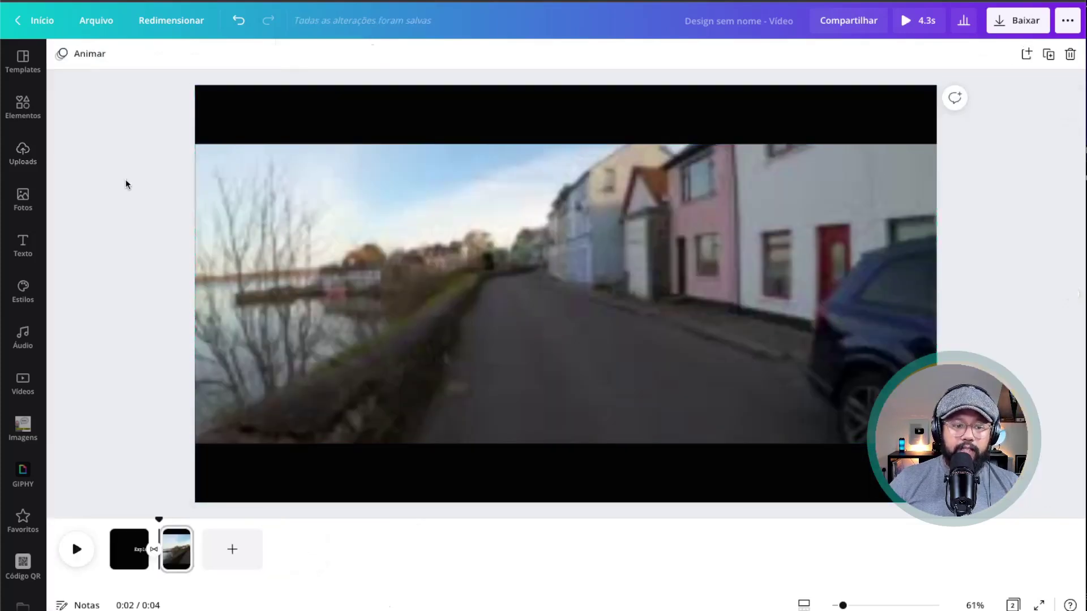
Delete the upper and lower black bars from the road page.
{"action": "left_click", "coordinate": [294, 312]}
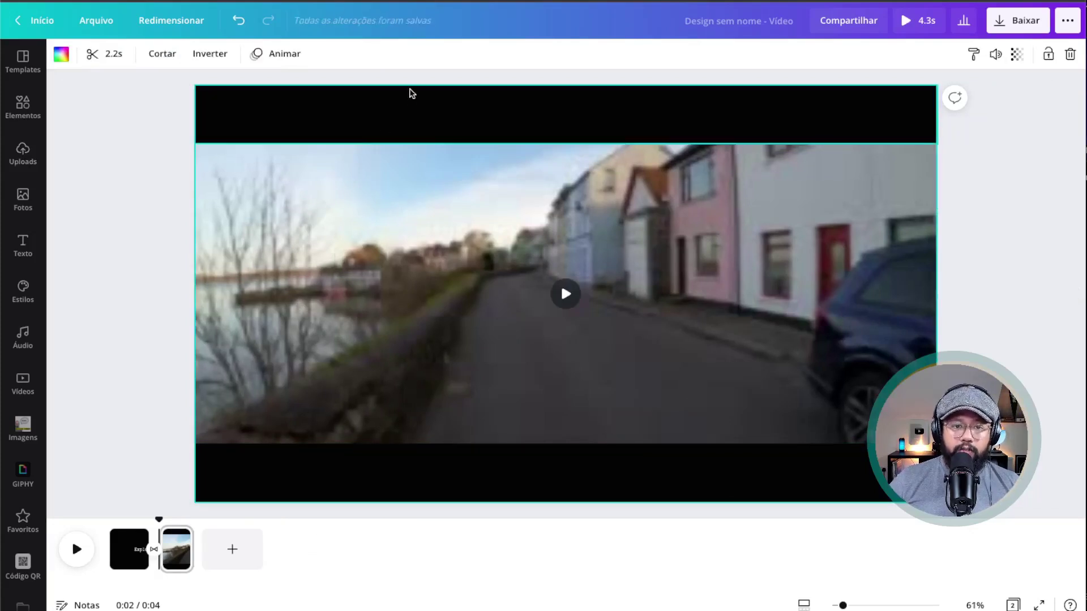
{"action": "left_click", "coordinate": [407, 108]}
{"action": "key", "text": "Delete"}
{"action": "left_click", "coordinate": [457, 461]}
{"action": "key", "text": "Delete"}
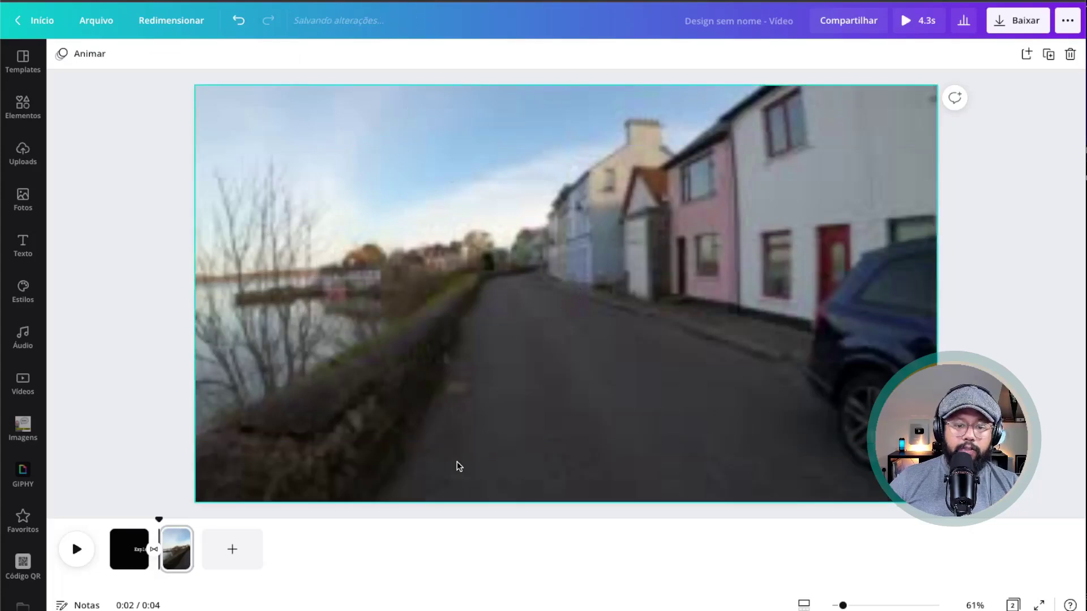
Examine the crop mode of the road page's background video and leave it.
{"action": "left_click", "coordinate": [389, 253]}
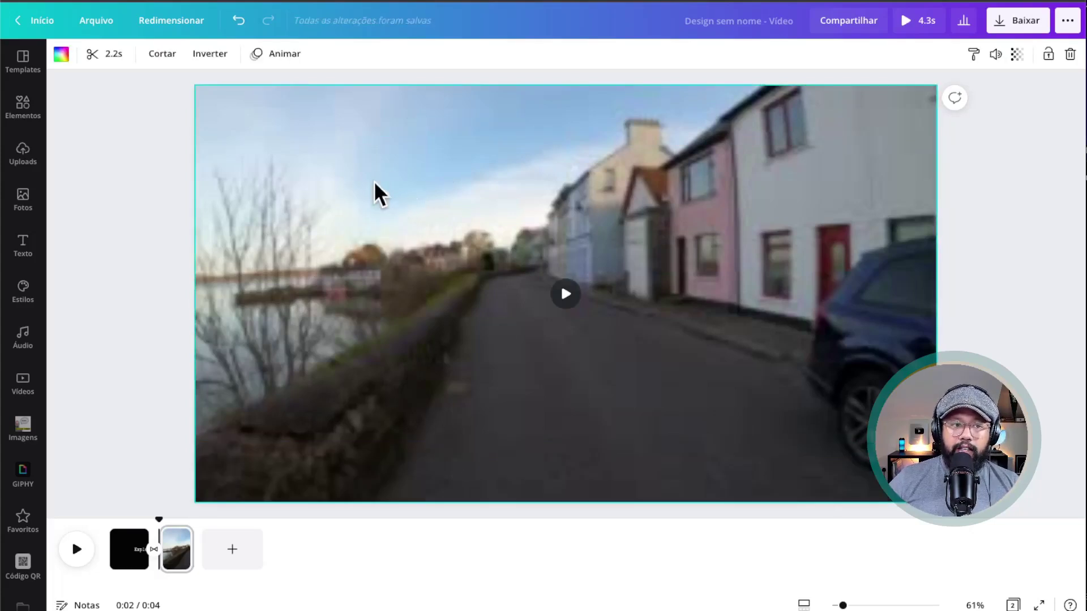
{"action": "left_click", "coordinate": [162, 57]}
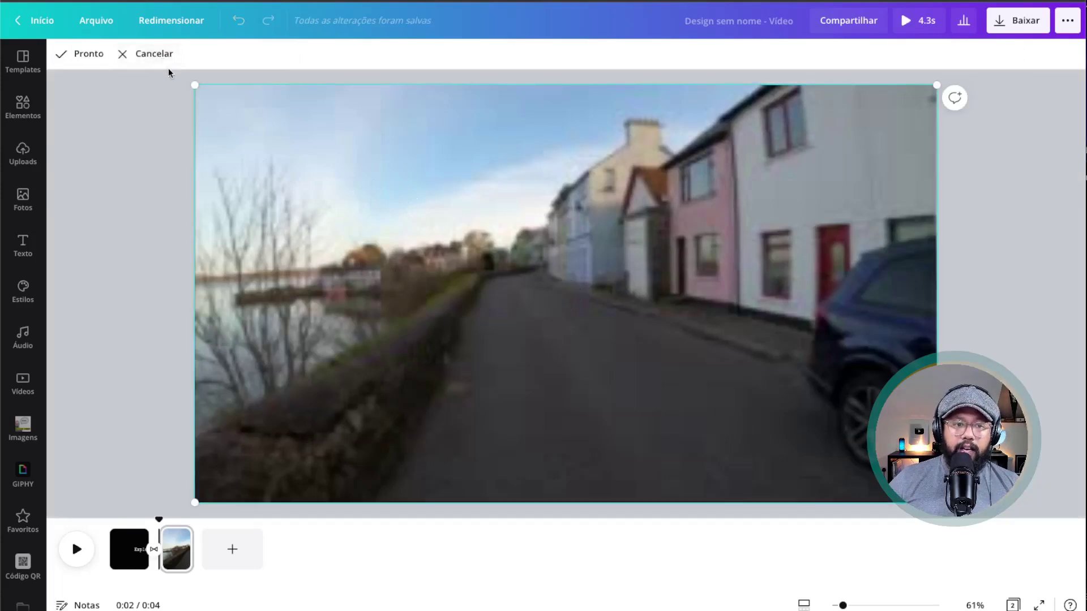
{"action": "left_click", "coordinate": [119, 176]}
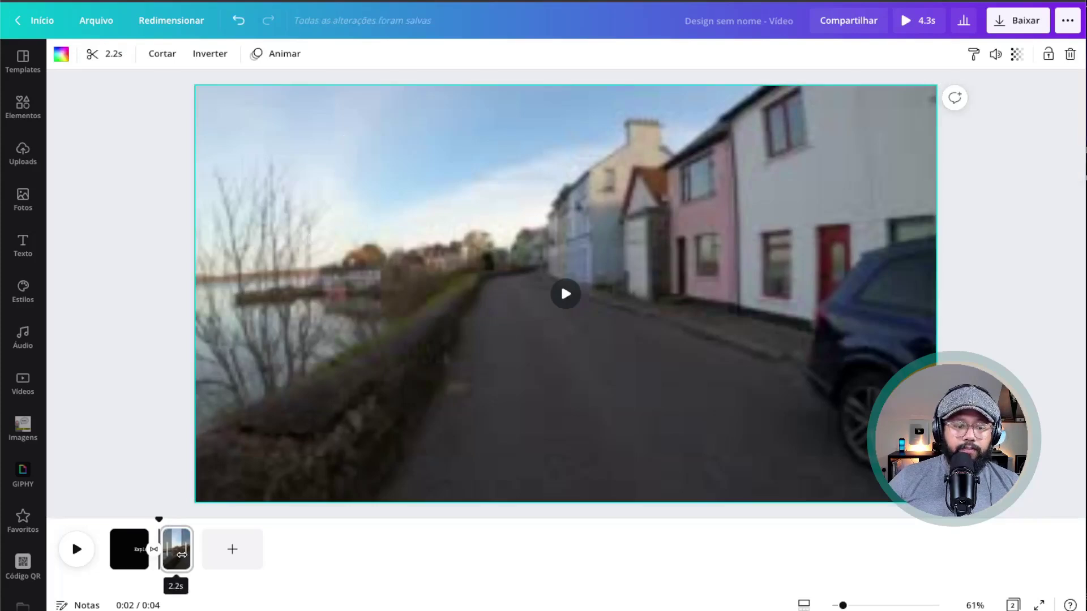
Try lengthening the road clip on the timeline, and bring it back to 2.2 s.
{"action": "left_click", "coordinate": [187, 550]}
{"action": "left_click_drag", "start_coordinate": [187, 550], "coordinate": [288, 532]}
{"action": "left_click_drag", "start_coordinate": [355, 523], "coordinate": [185, 554]}
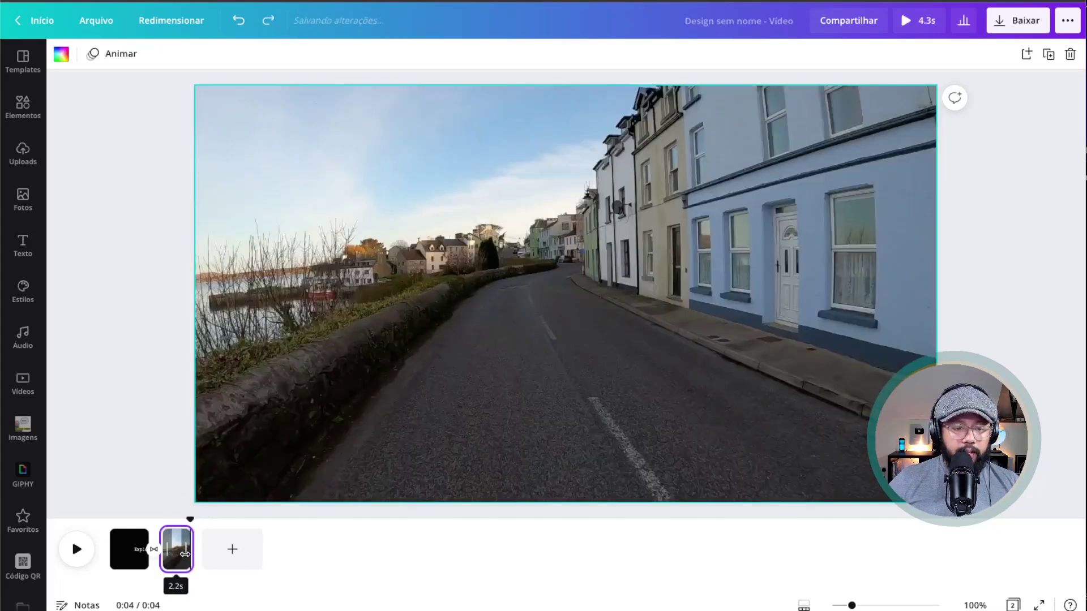
Undo the deletion of the road page's two black bars.
{"action": "left_click", "coordinate": [312, 346]}
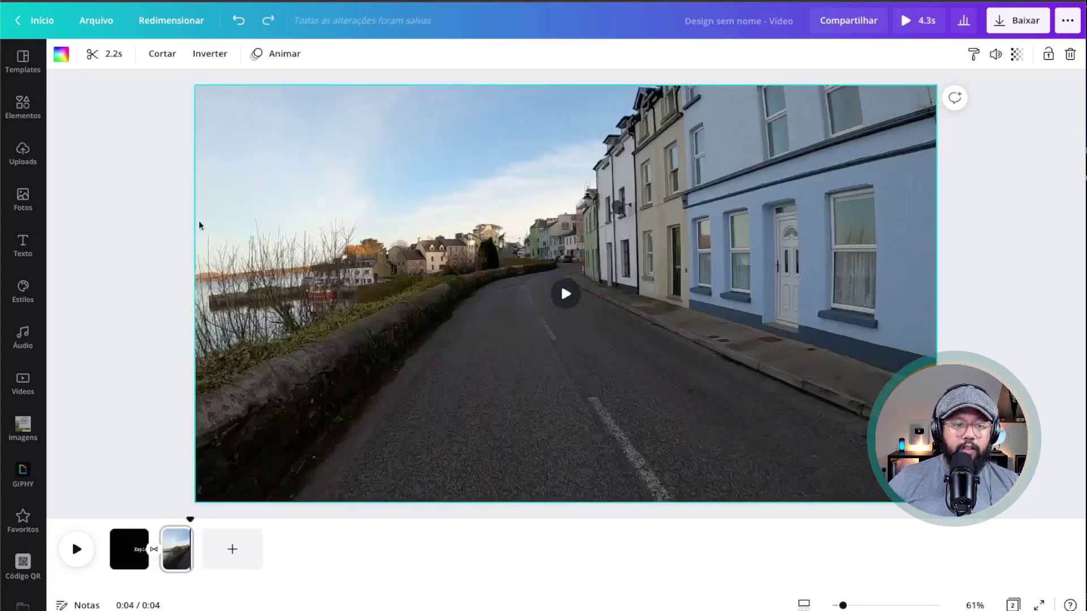
{"action": "left_click", "coordinate": [113, 236]}
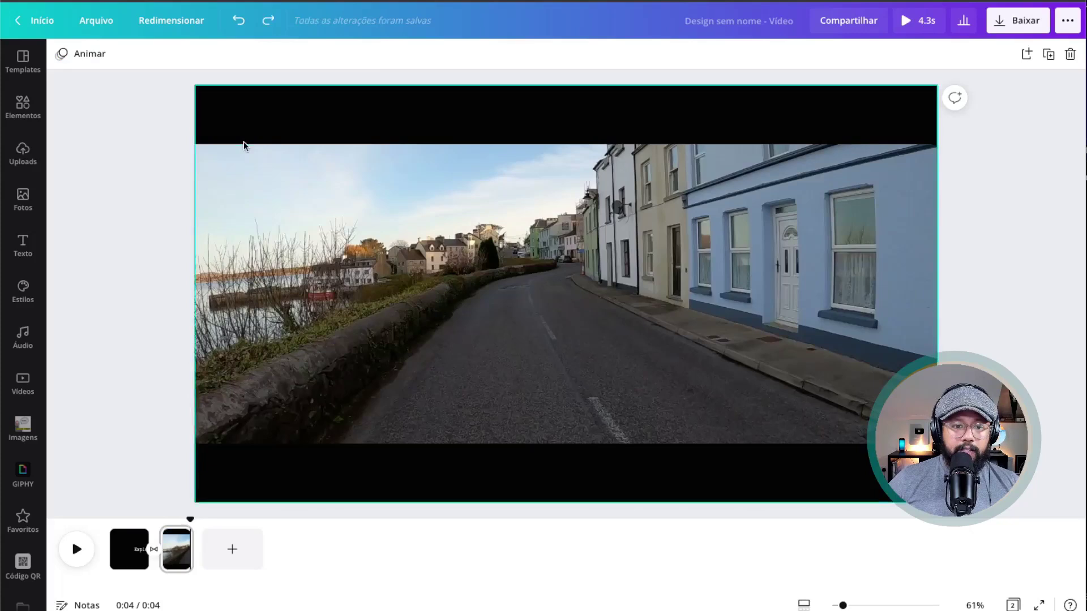
Add a blank third page and paste onto it the two black bars copied from the Explore video's harbour page.
{"action": "left_click", "coordinate": [236, 558]}
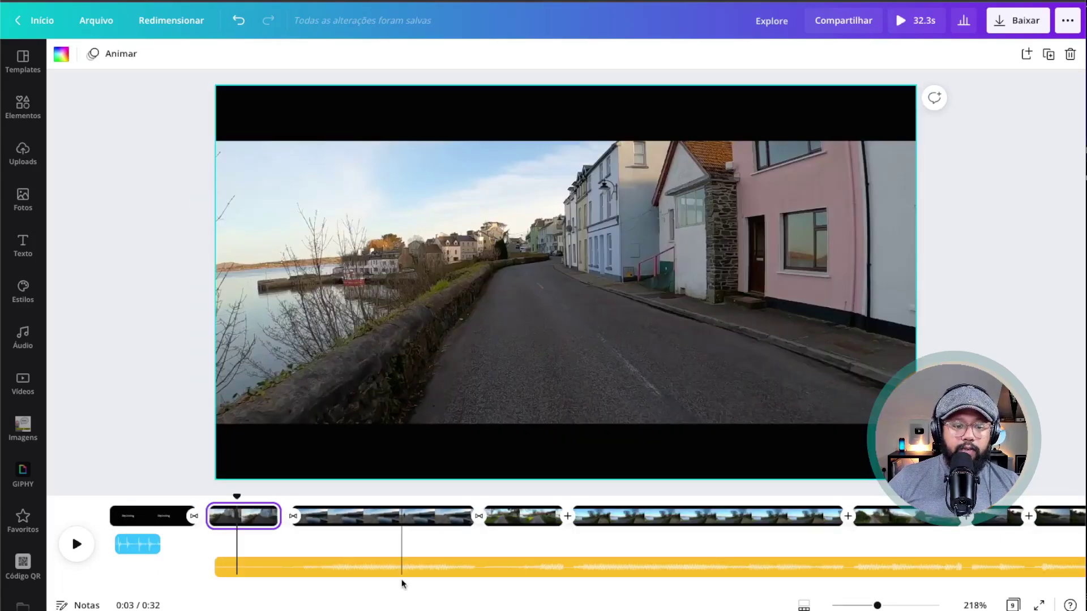
{"action": "left_click", "coordinate": [359, 516]}
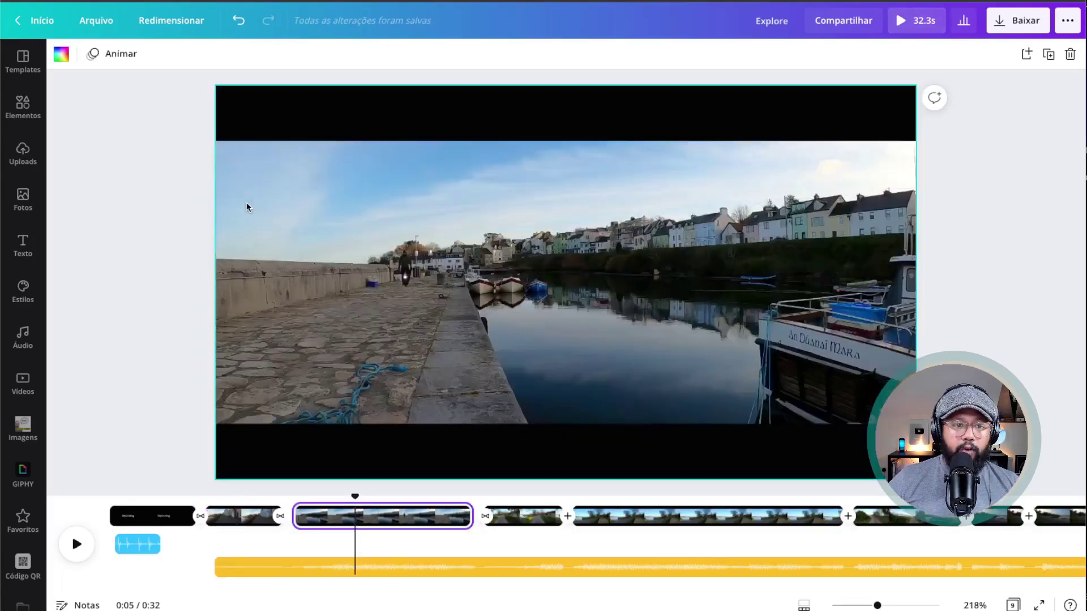
{"action": "left_click", "coordinate": [275, 120]}
{"action": "left_click", "coordinate": [79, 172]}
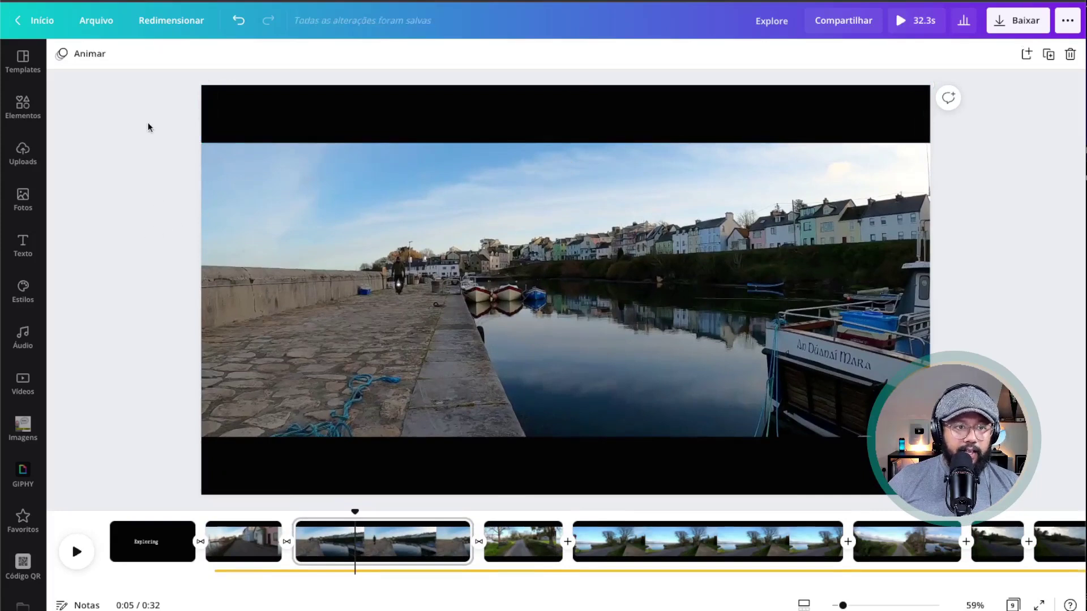
{"action": "left_click", "coordinate": [212, 86]}
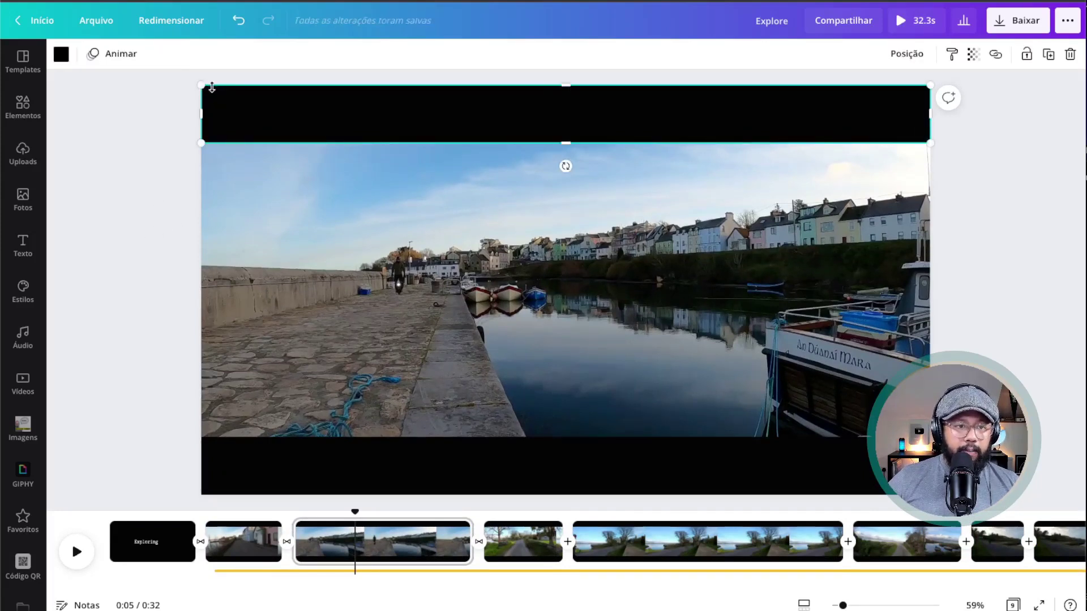
{"action": "left_click", "coordinate": [170, 204]}
{"action": "left_click_drag", "start_coordinate": [193, 96], "coordinate": [982, 497]}
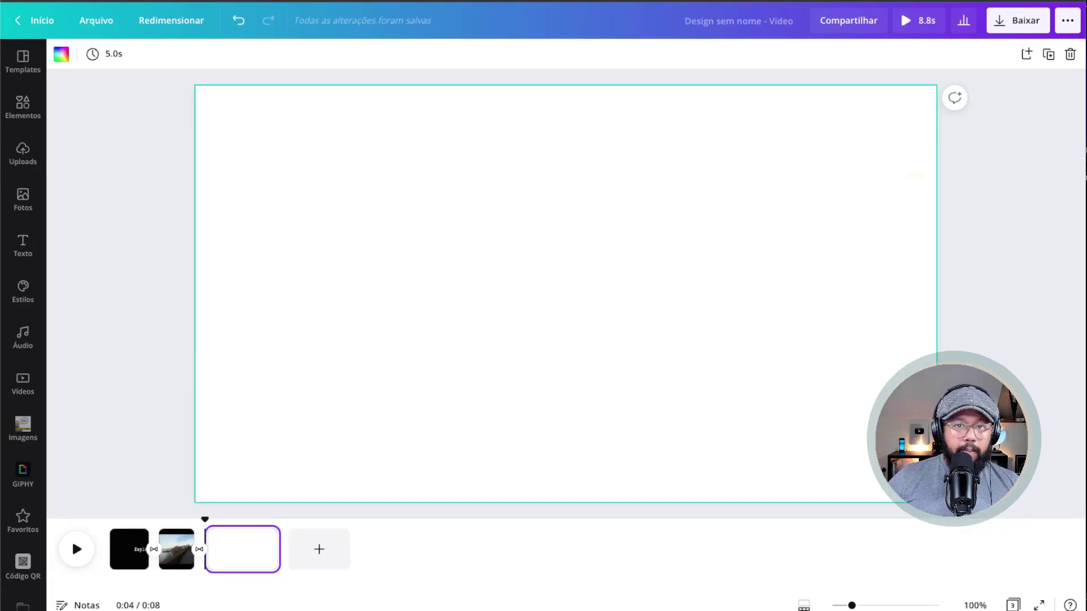
{"action": "key", "text": "ctrl+v"}
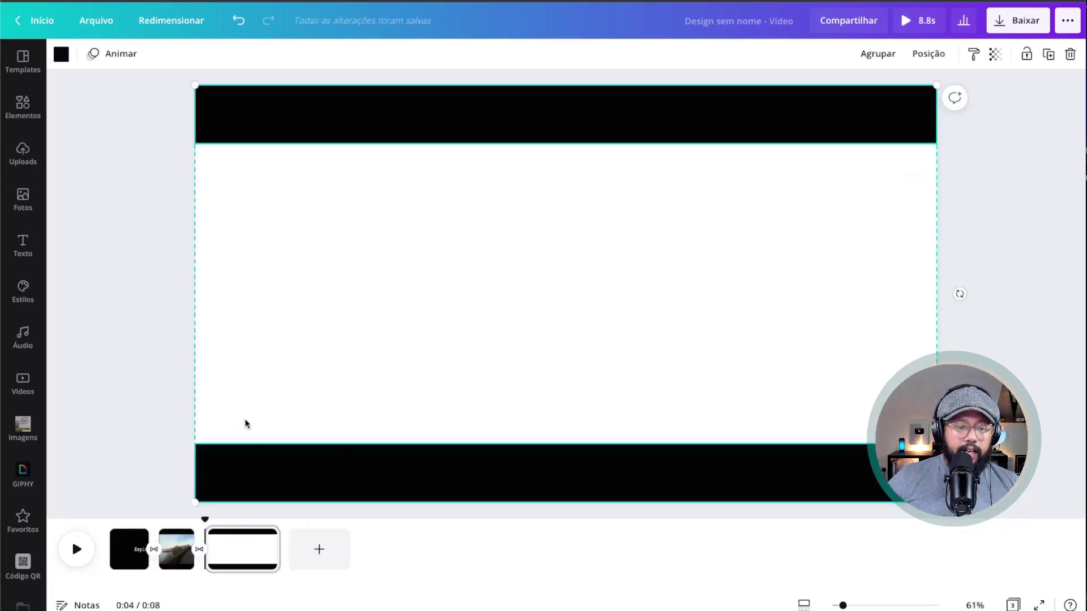
Undo the bars pasted on the blank third page and open the harbour page of the nine-page video.
{"action": "key", "text": "ctrl+z"}
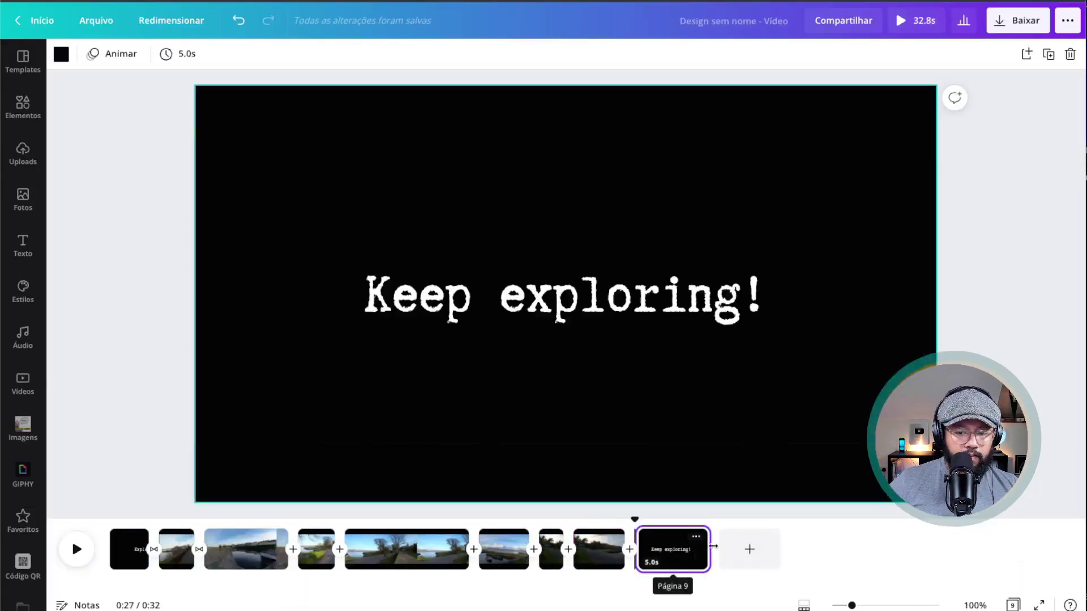
{"action": "left_click", "coordinate": [133, 549]}
{"action": "left_click", "coordinate": [232, 553]}
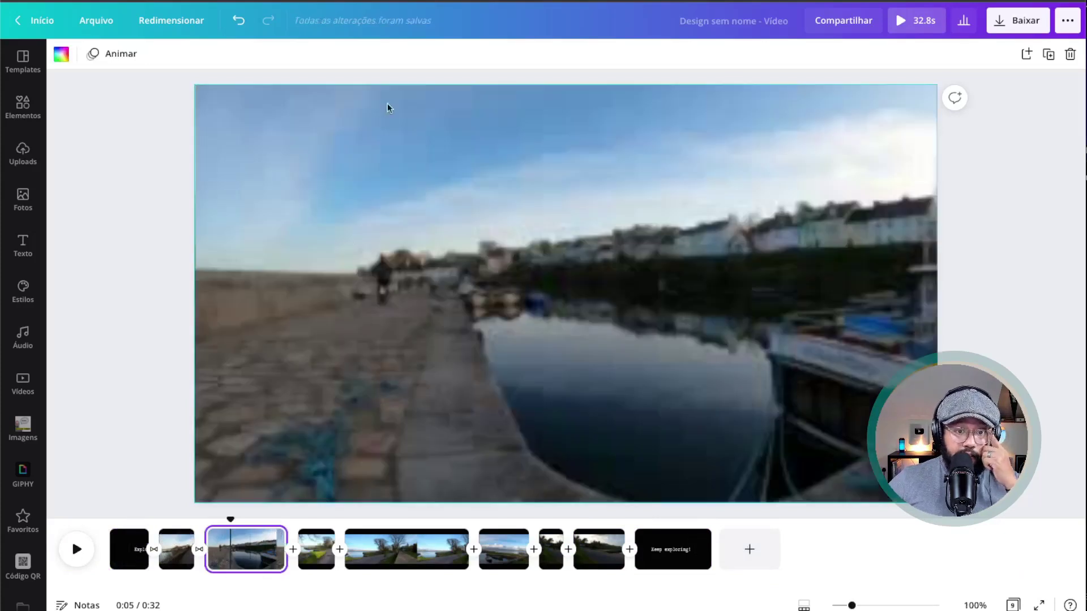
Try cutting the road page's two black bars for the harbour page, and undo their removal.
{"action": "left_click", "coordinate": [174, 549]}
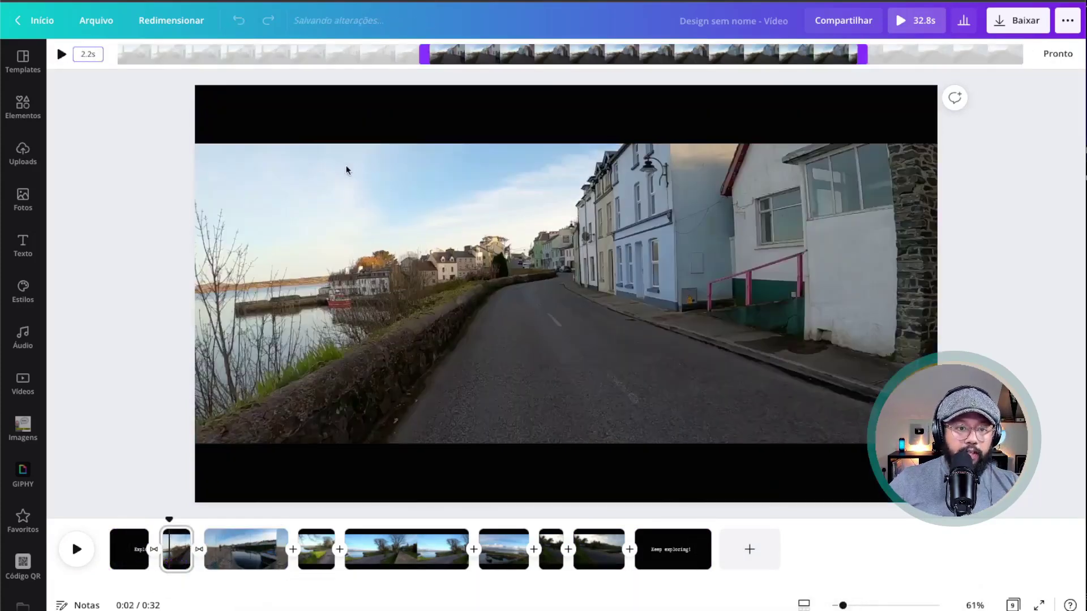
{"action": "left_click", "coordinate": [348, 130]}
{"action": "left_click", "coordinate": [339, 476]}
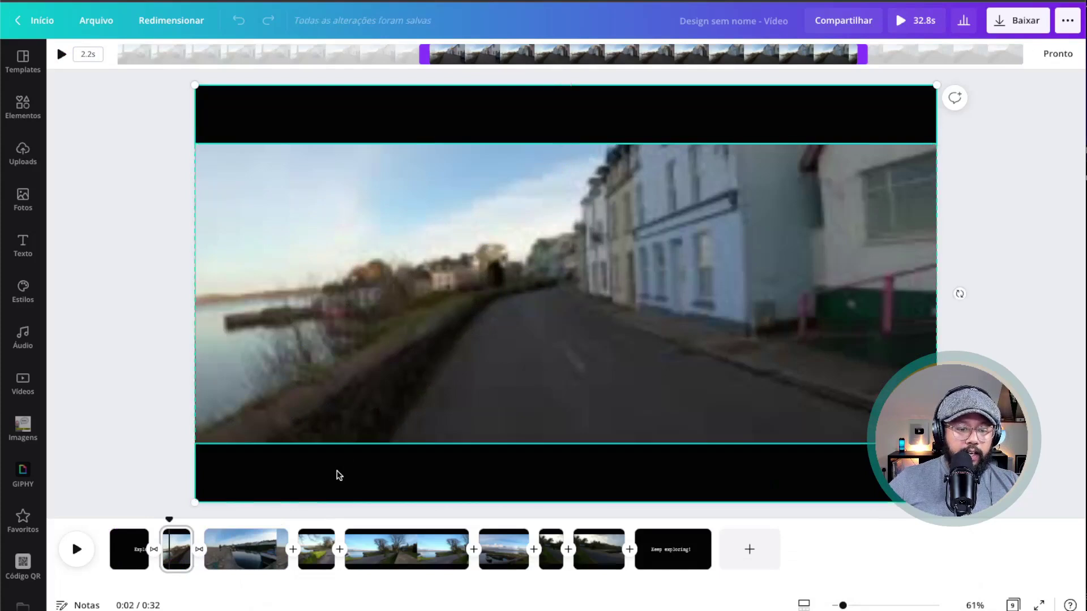
{"action": "left_click", "coordinate": [241, 550]}
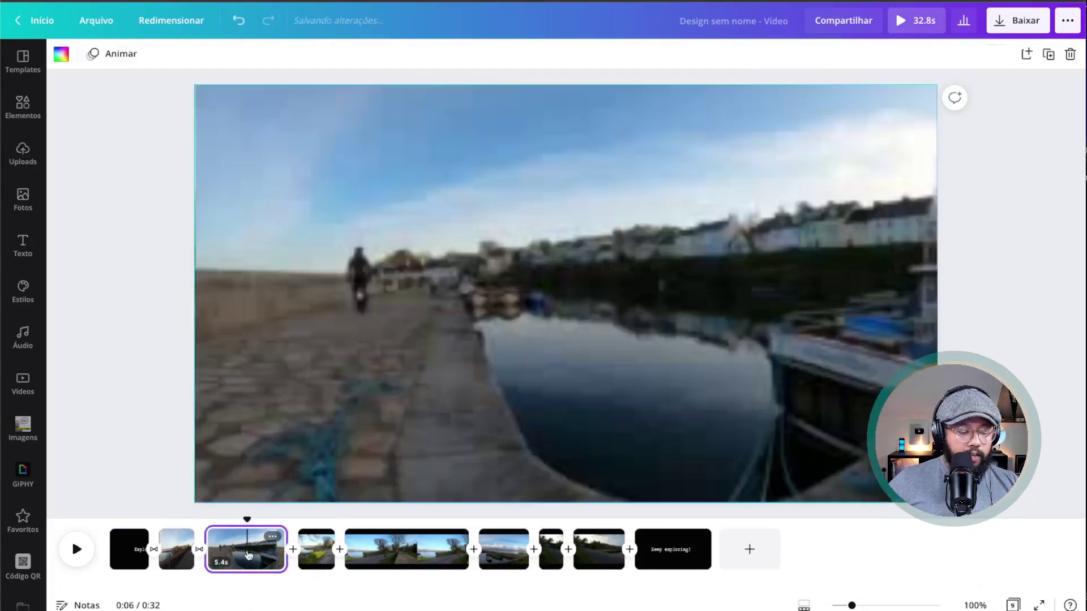
{"action": "left_click", "coordinate": [177, 548]}
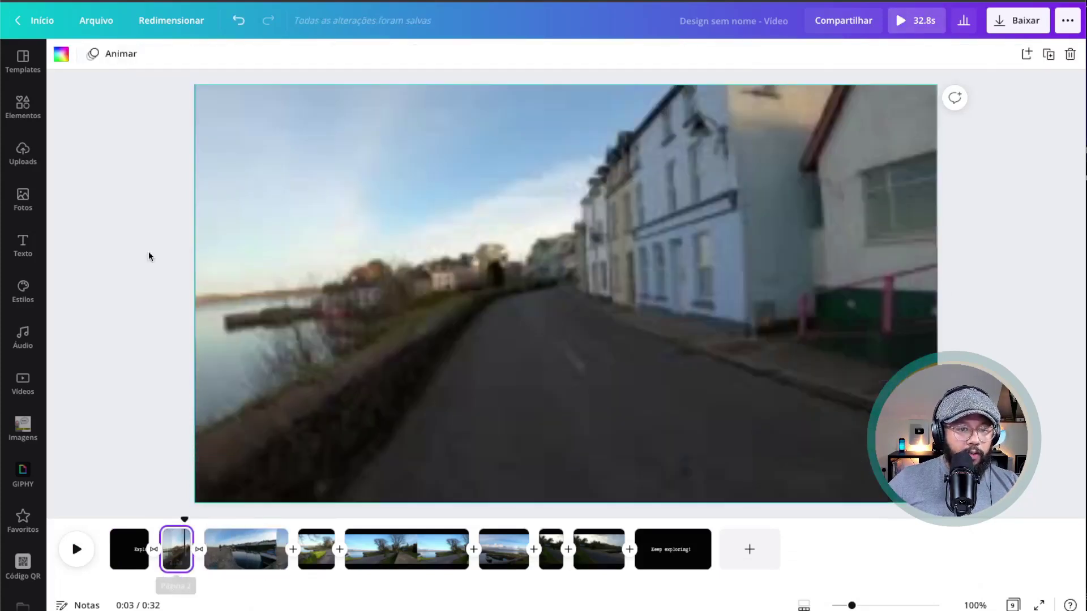
{"action": "key", "text": "ctrl+z"}
Copy both black bars from the road page and paste them onto the harbour page.
{"action": "left_click", "coordinate": [376, 118]}
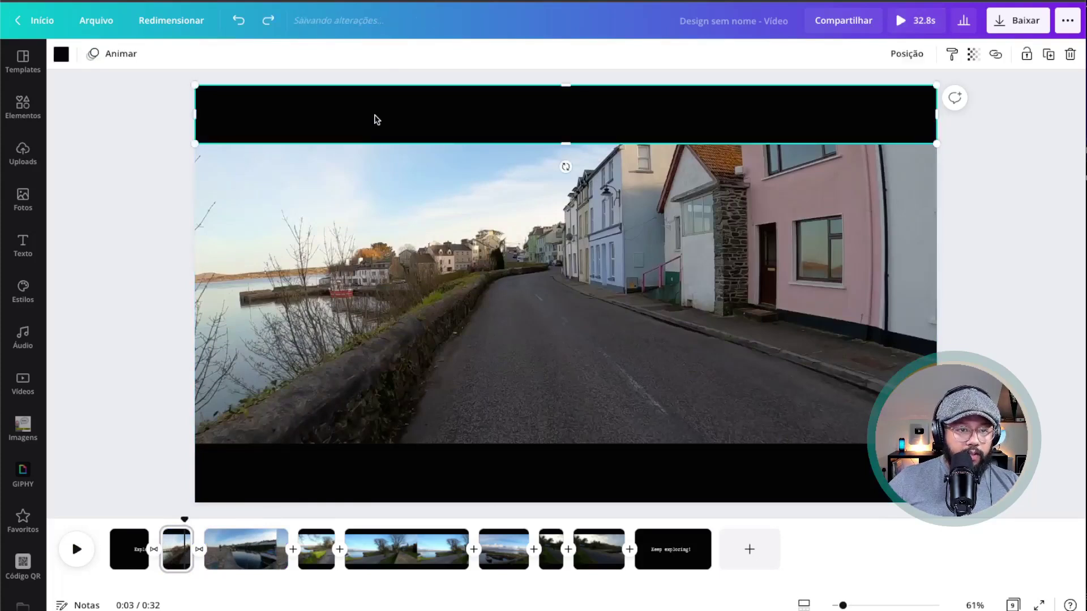
{"action": "left_click", "coordinate": [360, 452], "text": "shift"}
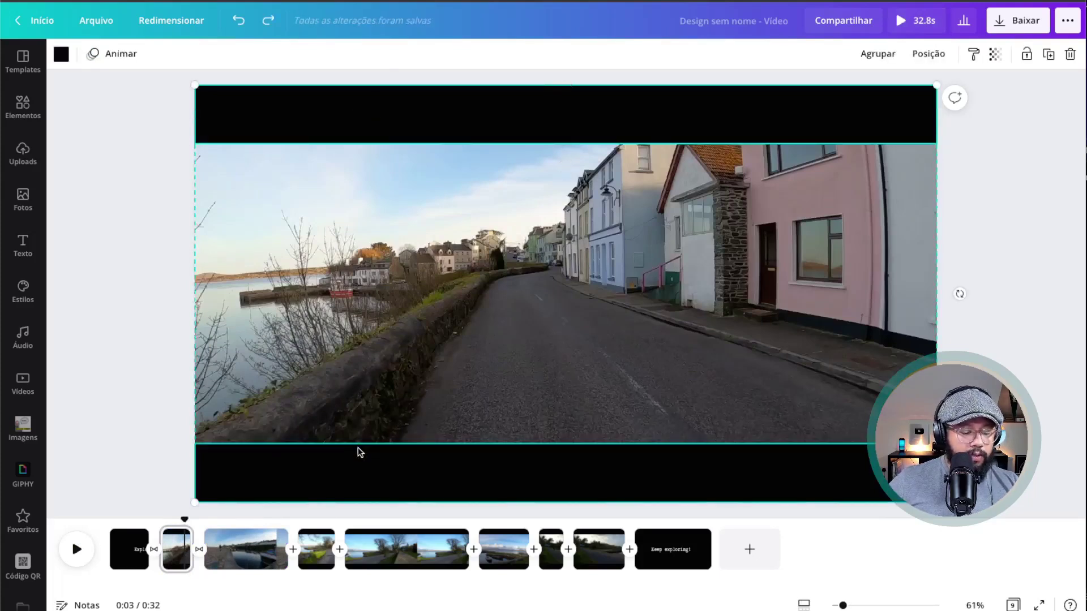
{"action": "left_click", "coordinate": [276, 554]}
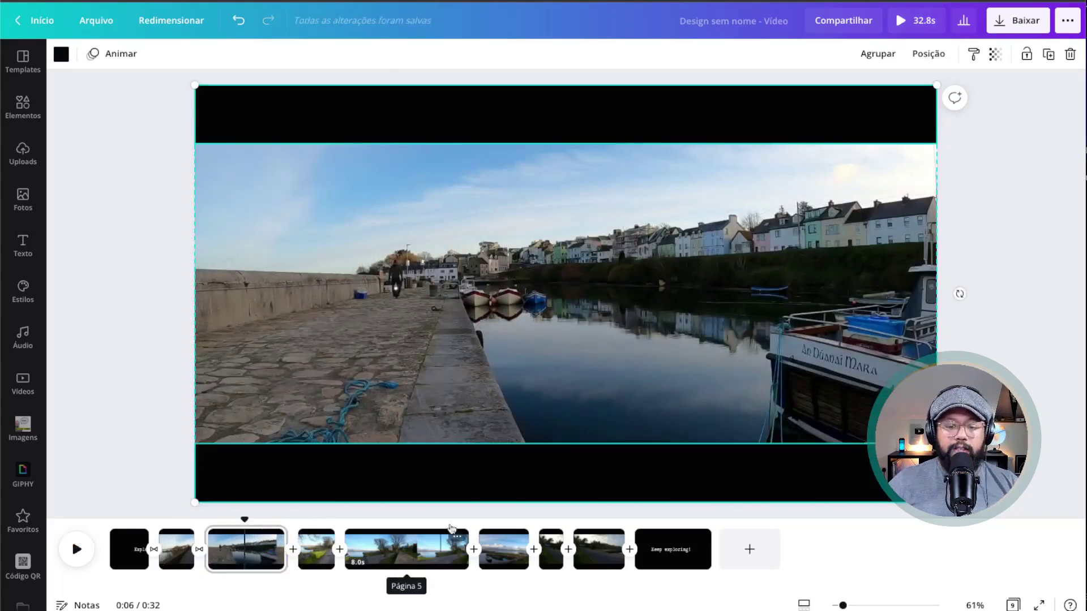
Add a blank page after the harbour page and insert the 4.8 s road clip from the uploaded videos.
{"action": "left_click", "coordinate": [221, 560]}
{"action": "left_click", "coordinate": [341, 101]}
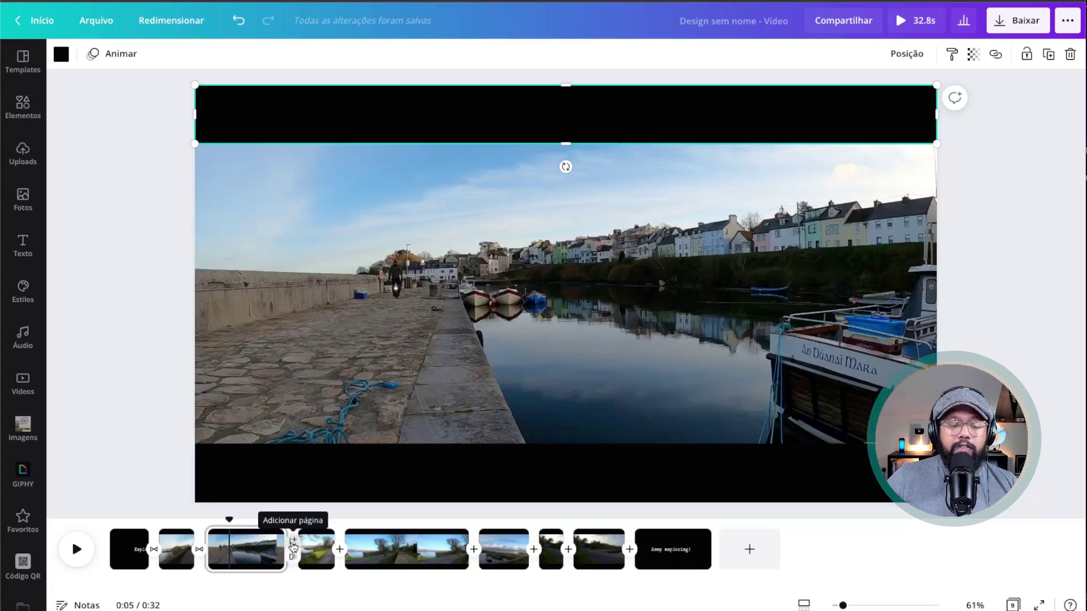
{"action": "left_click", "coordinate": [292, 541]}
{"action": "left_click", "coordinate": [23, 151]}
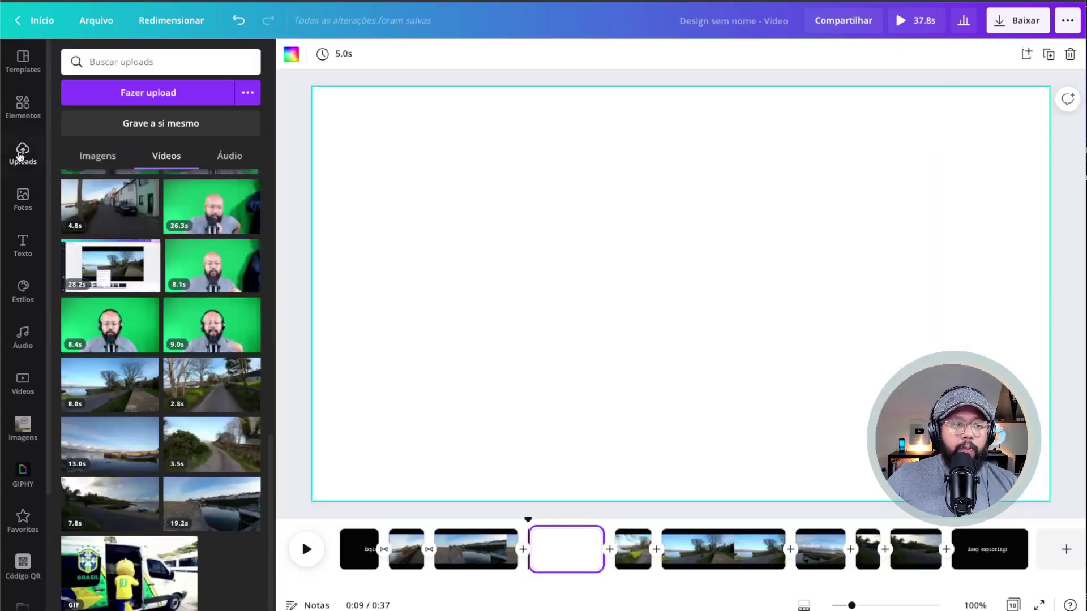
{"action": "left_click", "coordinate": [104, 208]}
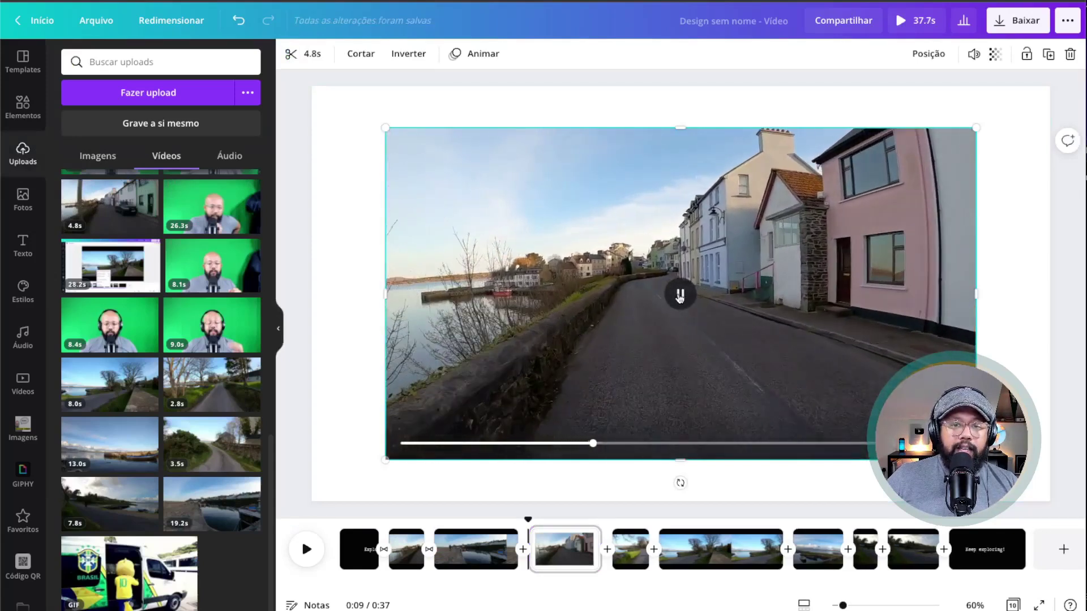
Trim both ends of the inserted road clip to a length of 2.5 s.
{"action": "left_click", "coordinate": [320, 53]}
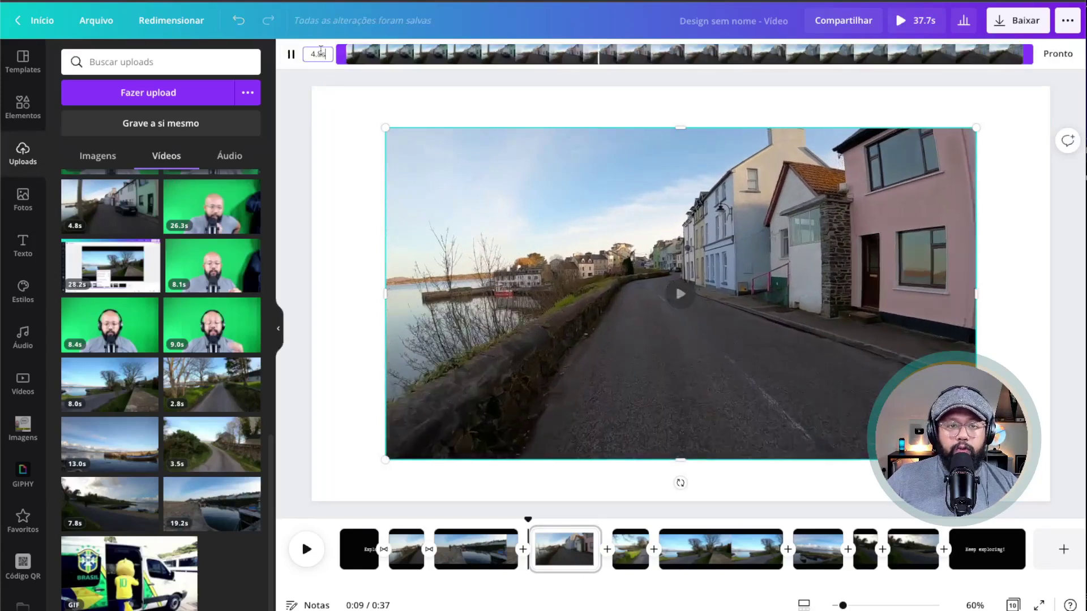
{"action": "left_click_drag", "start_coordinate": [345, 55], "coordinate": [488, 52]}
{"action": "left_click_drag", "start_coordinate": [502, 51], "coordinate": [511, 49]}
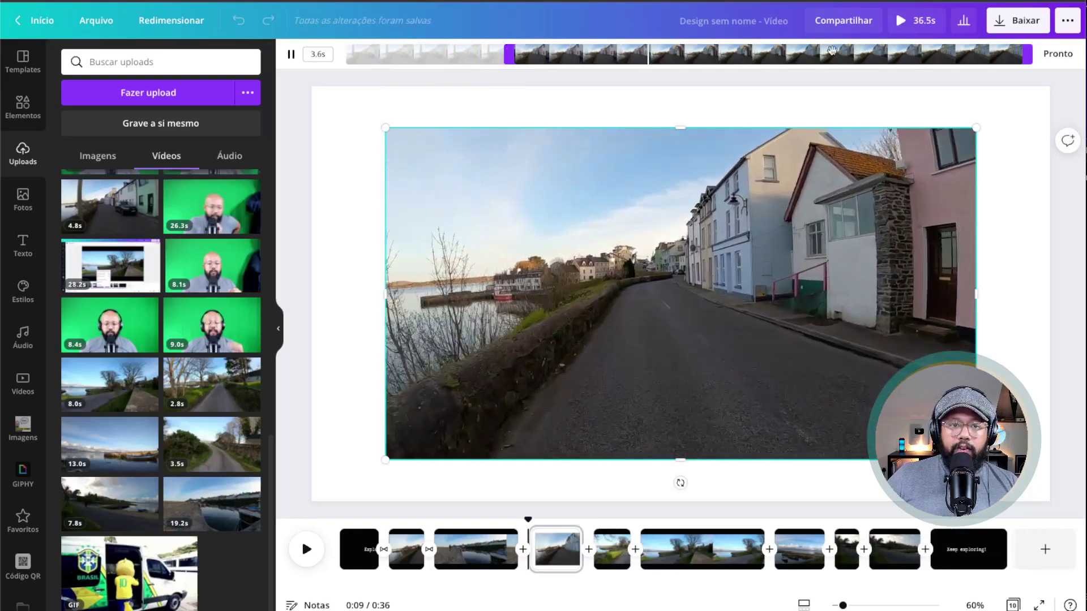
{"action": "left_click_drag", "start_coordinate": [1025, 54], "coordinate": [876, 68]}
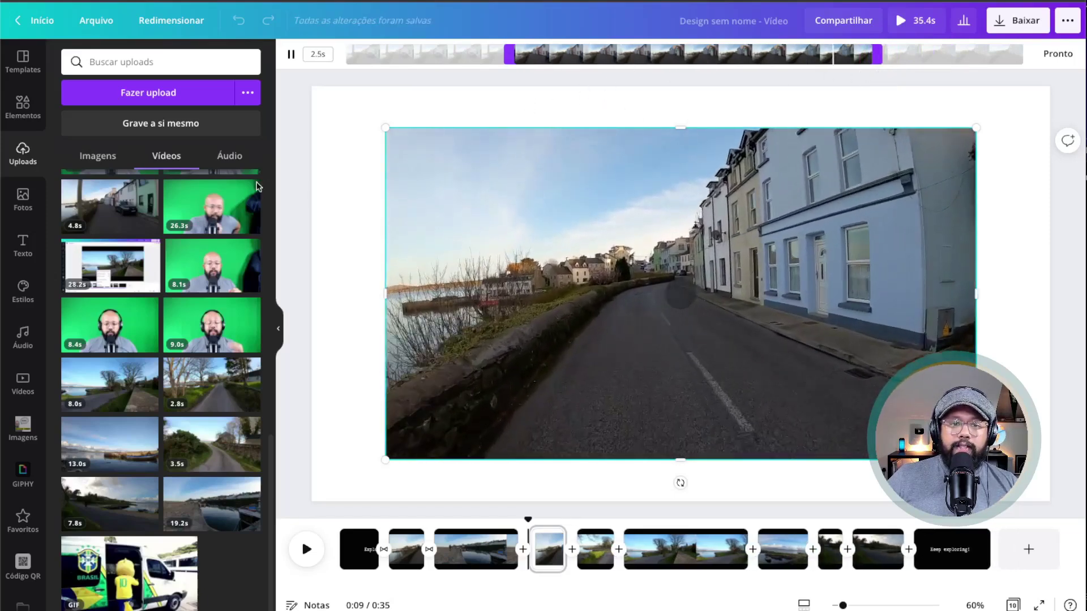
{"action": "key", "text": "Escape"}
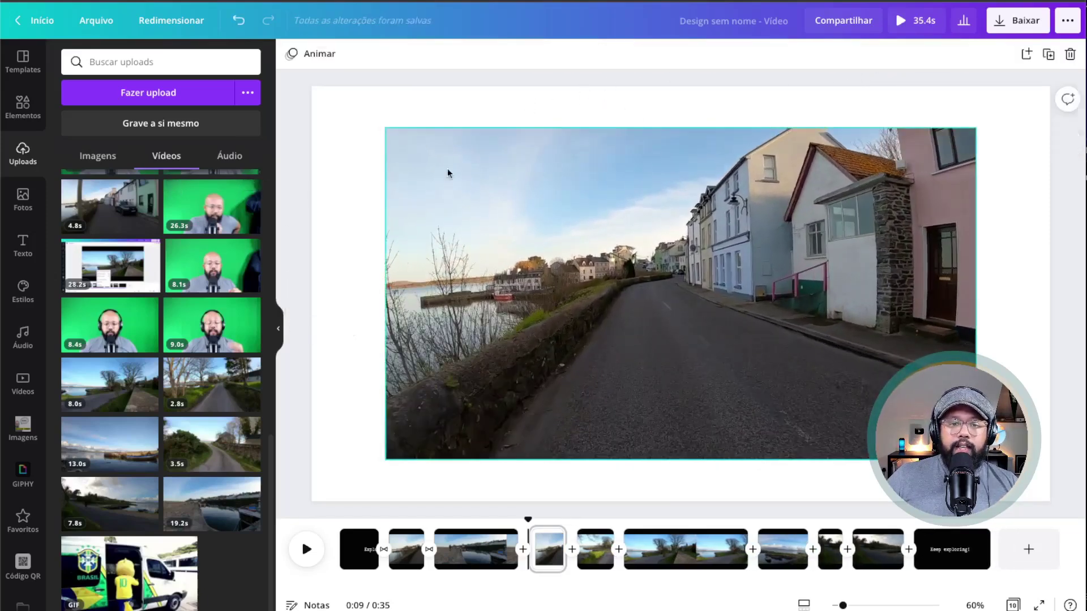
Set the trimmed road clip as the new page's background, and delete that page.
{"action": "right_click", "coordinate": [567, 194]}
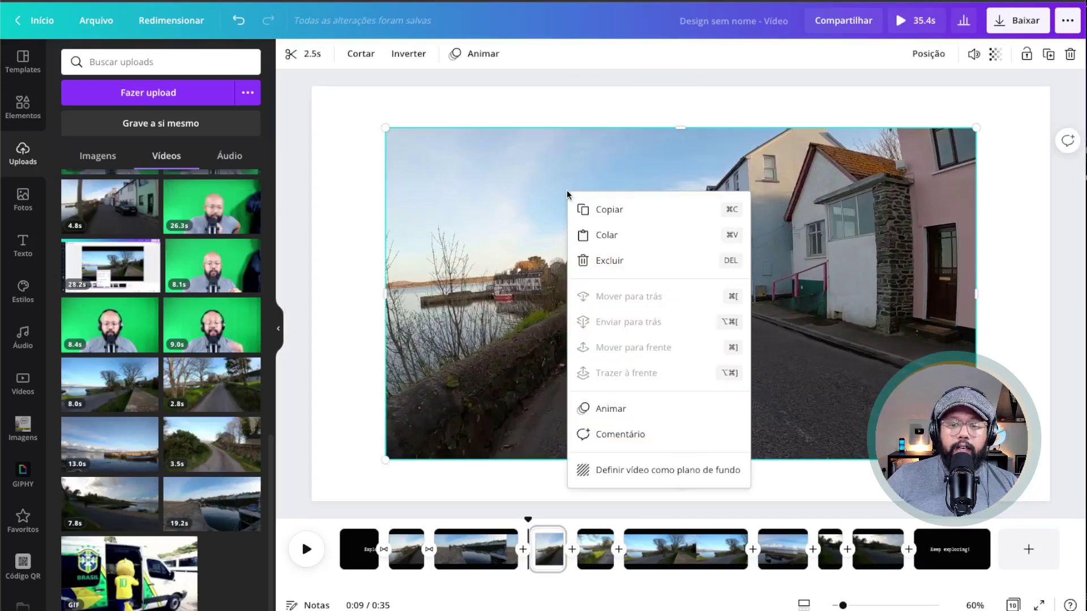
{"action": "left_click", "coordinate": [664, 474]}
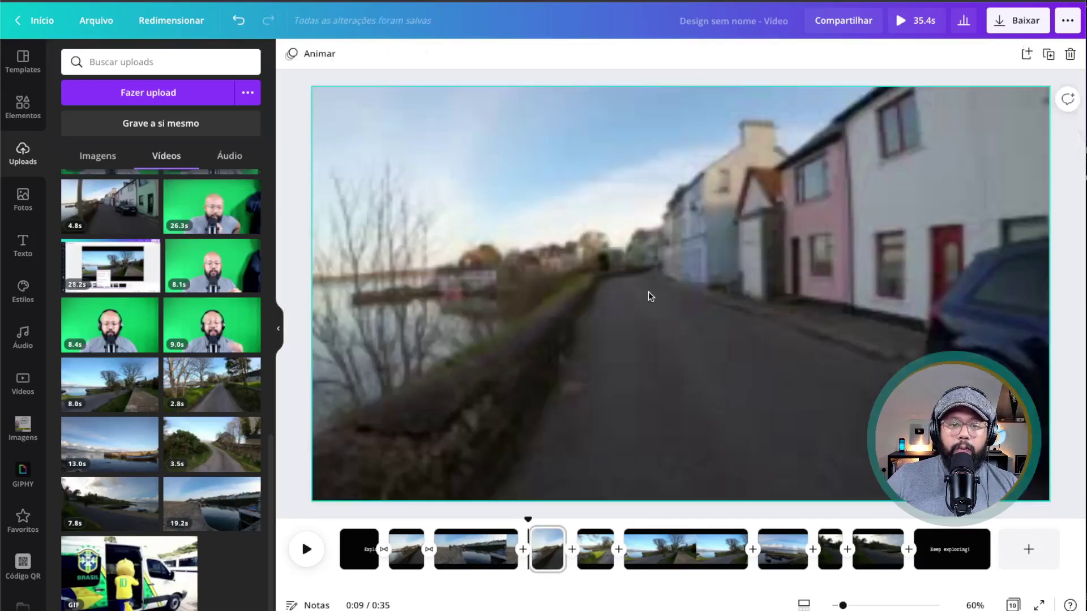
{"action": "left_click", "coordinate": [546, 549]}
{"action": "key", "text": "Delete"}
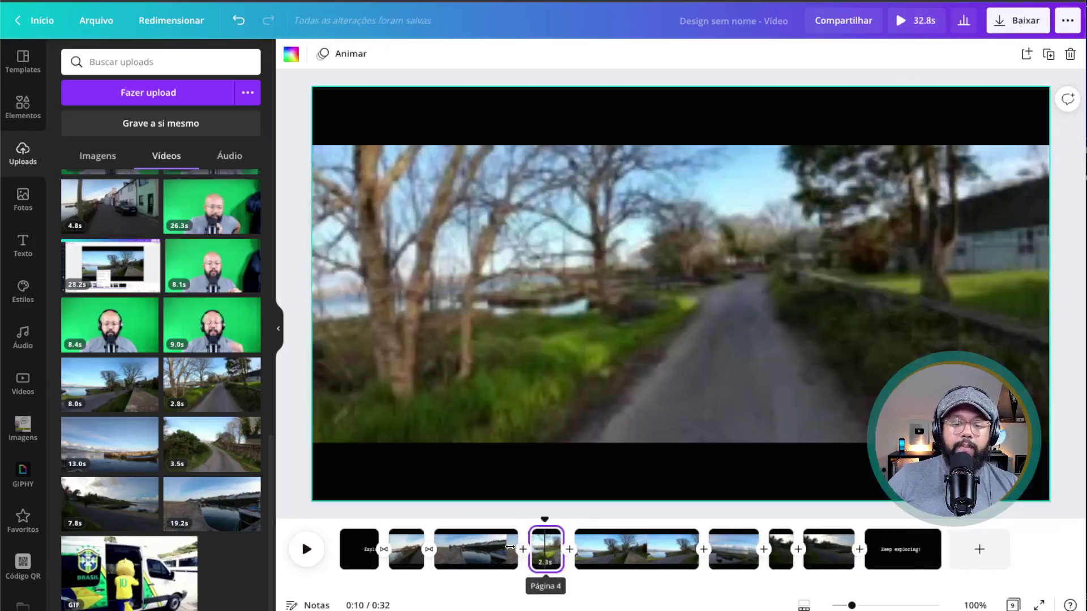
Inspect the two black bars pasted on the harbour page.
{"action": "left_click", "coordinate": [464, 550]}
{"action": "left_click", "coordinate": [498, 139]}
{"action": "left_click", "coordinate": [512, 453]}
{"action": "left_click", "coordinate": [536, 134]}
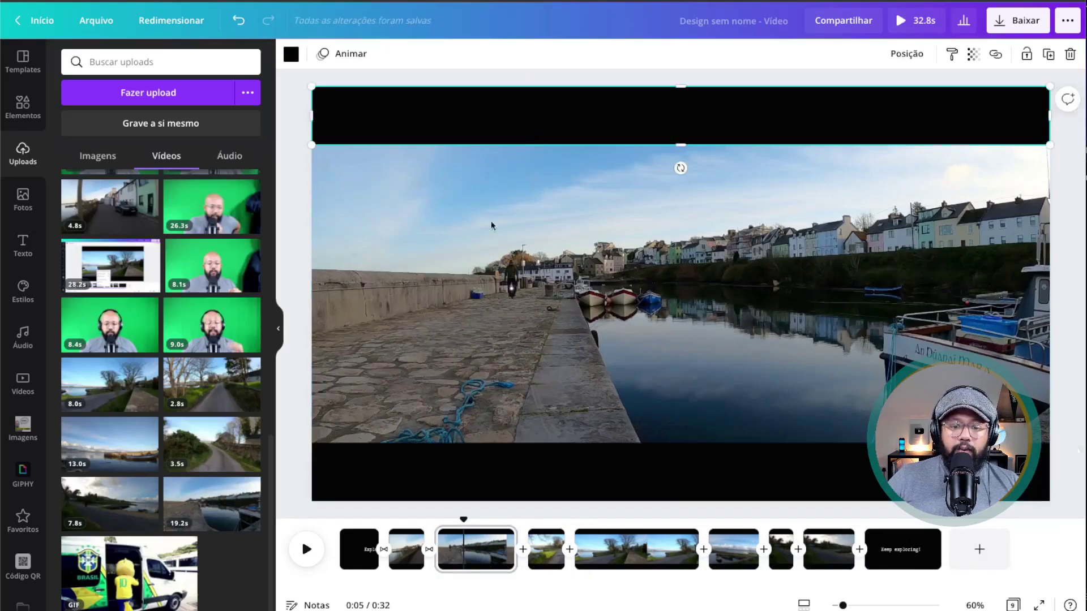
Preview the video from the Exploring title page, stopping on the fifth page at about 12 s.
{"action": "left_click", "coordinate": [359, 552]}
{"action": "left_click", "coordinate": [307, 550]}
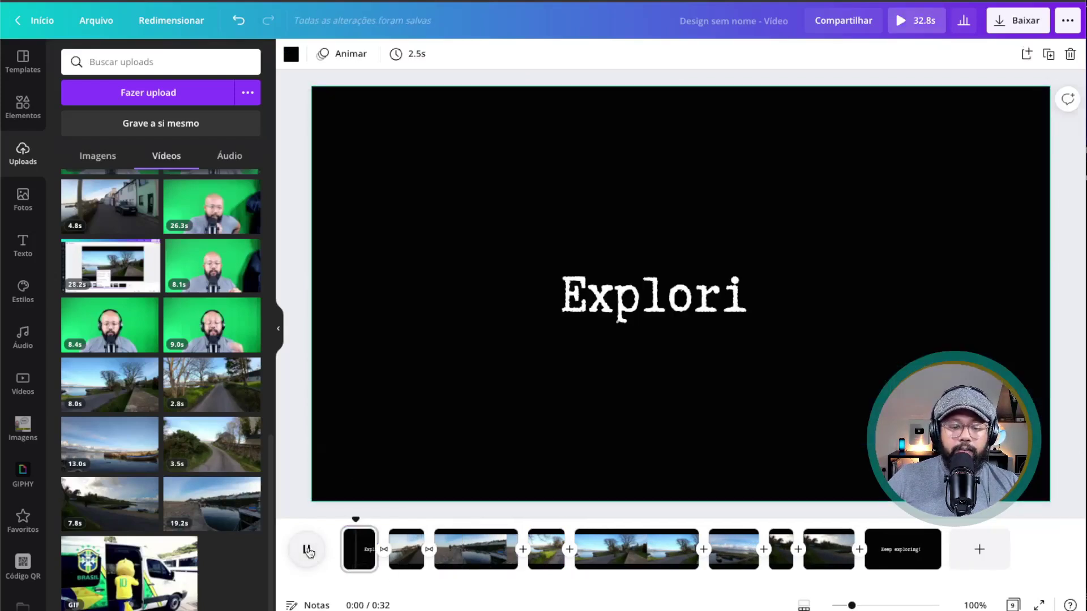
{"action": "left_click", "coordinate": [278, 342]}
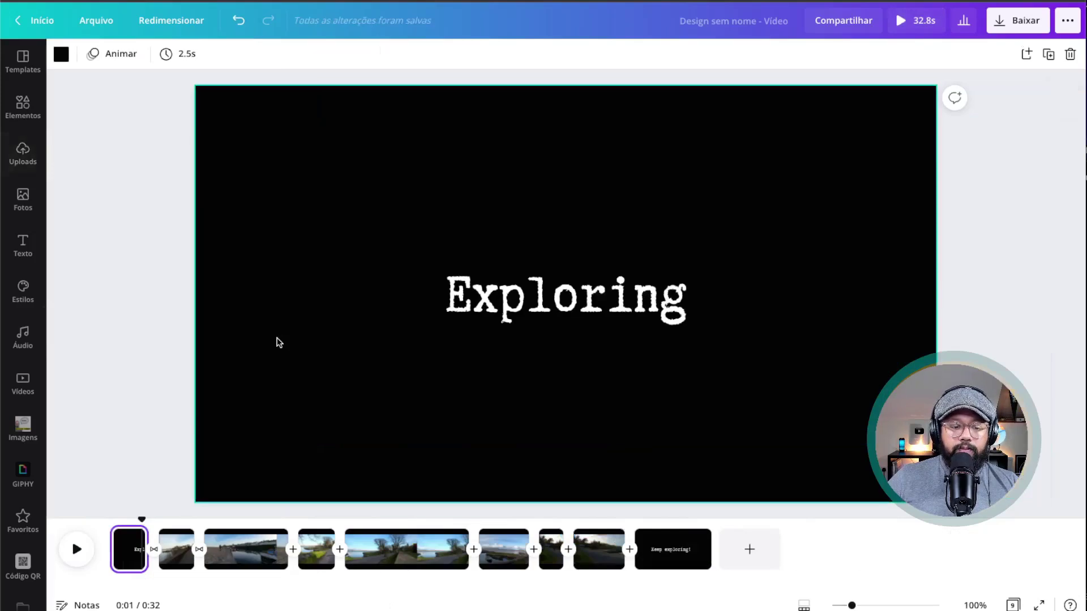
{"action": "left_click", "coordinate": [86, 551]}
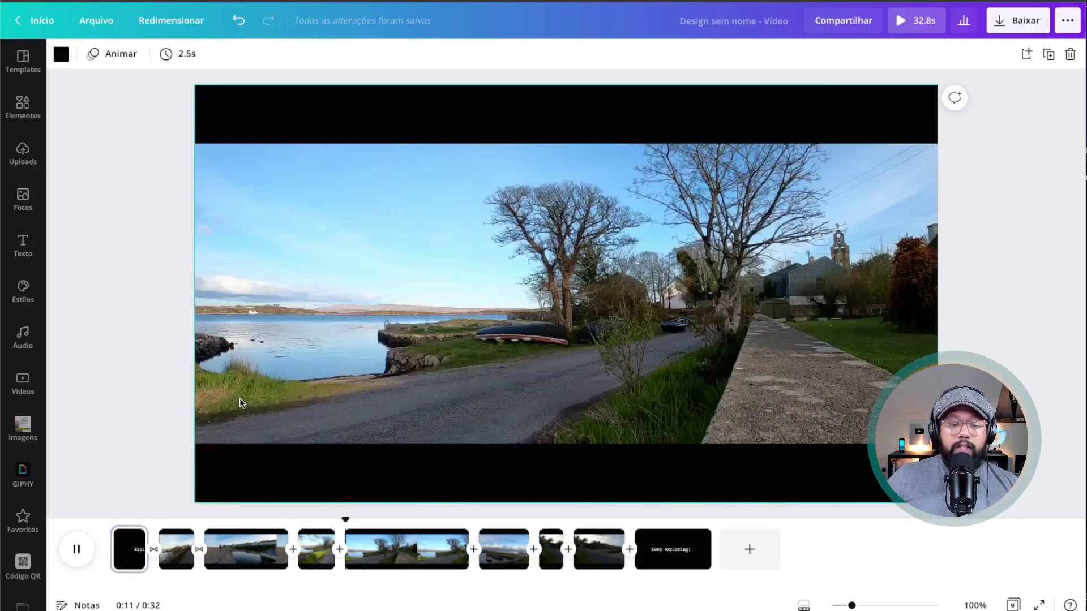
{"action": "left_click", "coordinate": [77, 549]}
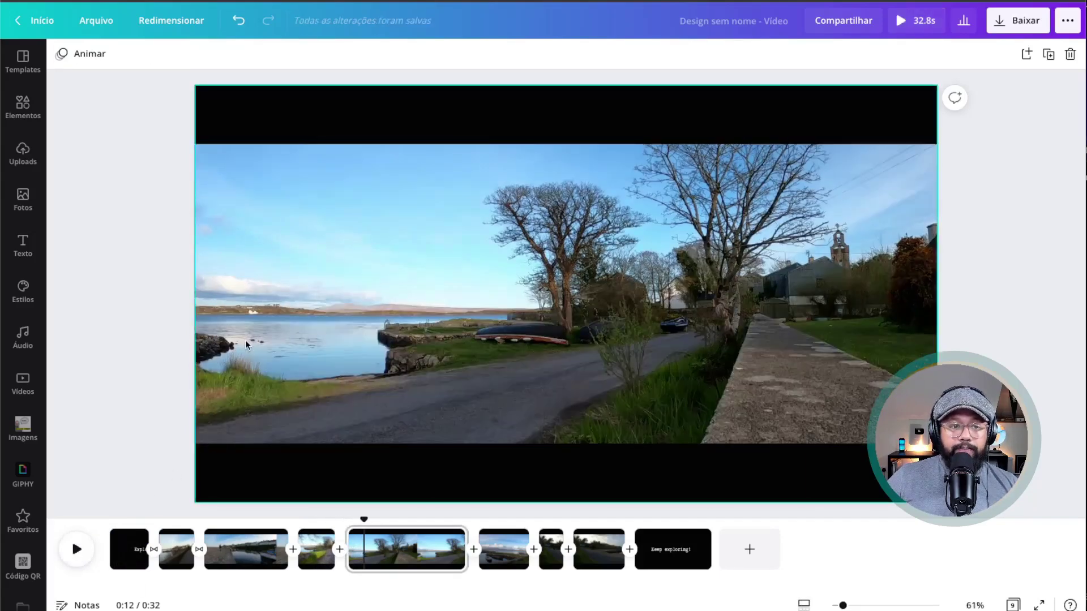
Examine the volume setting of the fifth page's background video, leaving it at 100.
{"action": "left_click", "coordinate": [438, 115]}
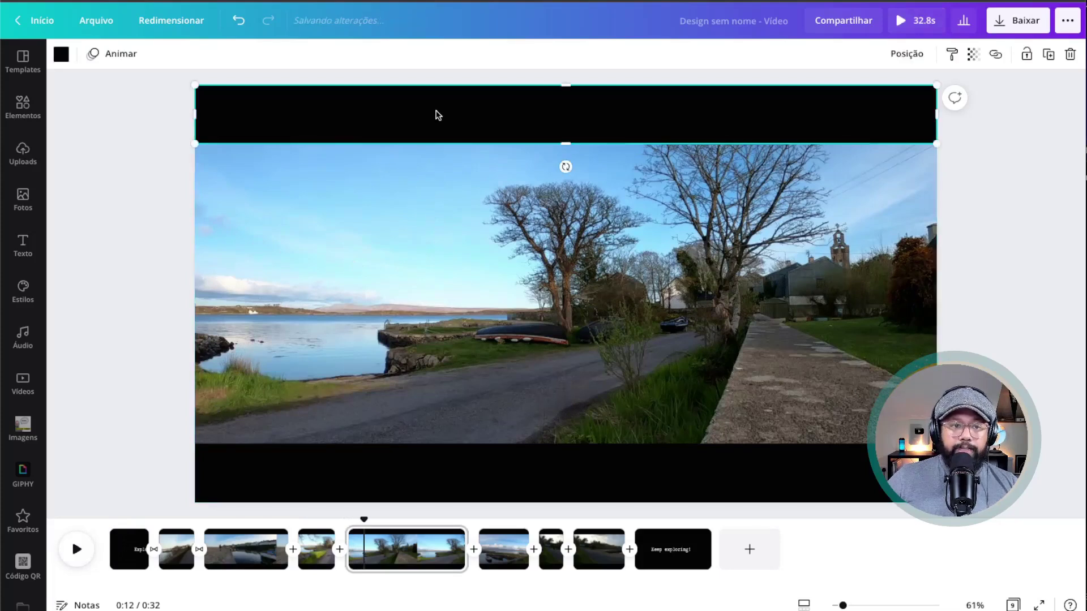
{"action": "left_click", "coordinate": [362, 244]}
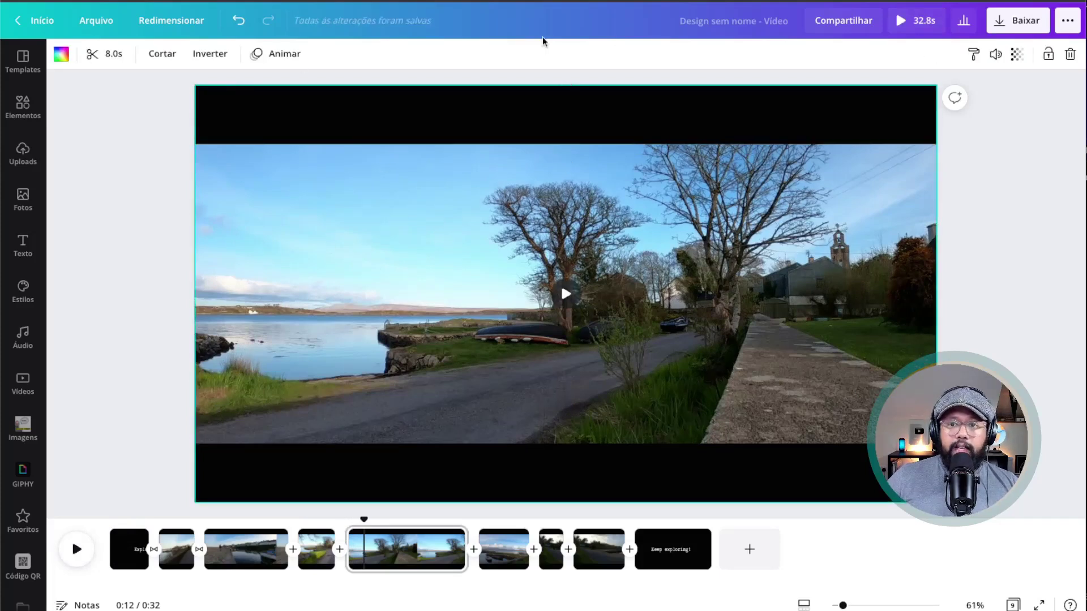
{"action": "left_click", "coordinate": [995, 55]}
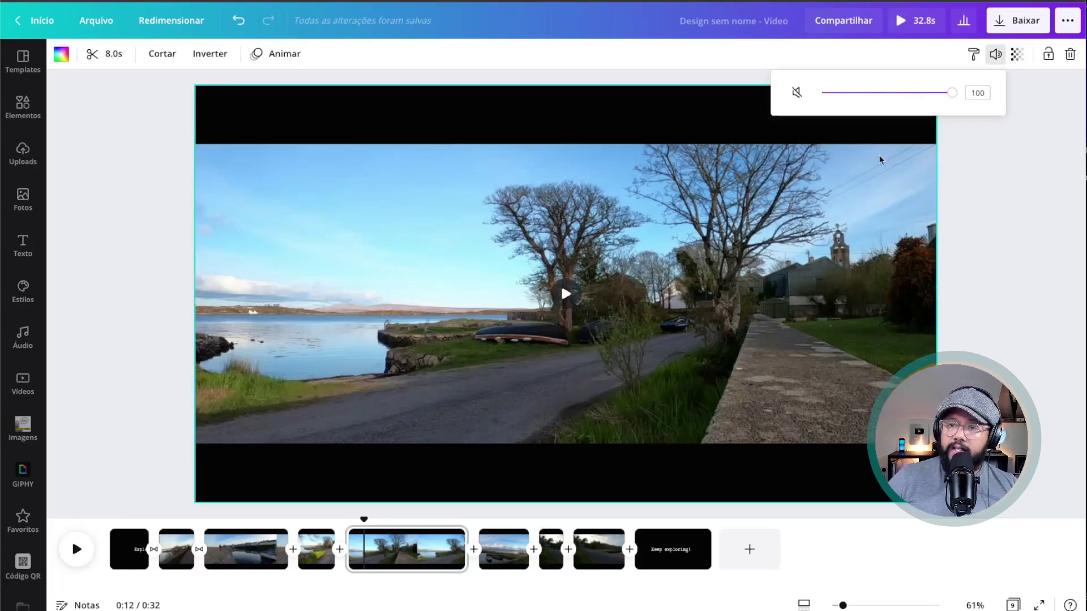
{"action": "mouse_move", "coordinate": [950, 98]}
{"action": "left_mouse_down"}
{"action": "mouse_move", "coordinate": [775, 97]}
{"action": "mouse_move", "coordinate": [953, 93]}
{"action": "left_mouse_up"}
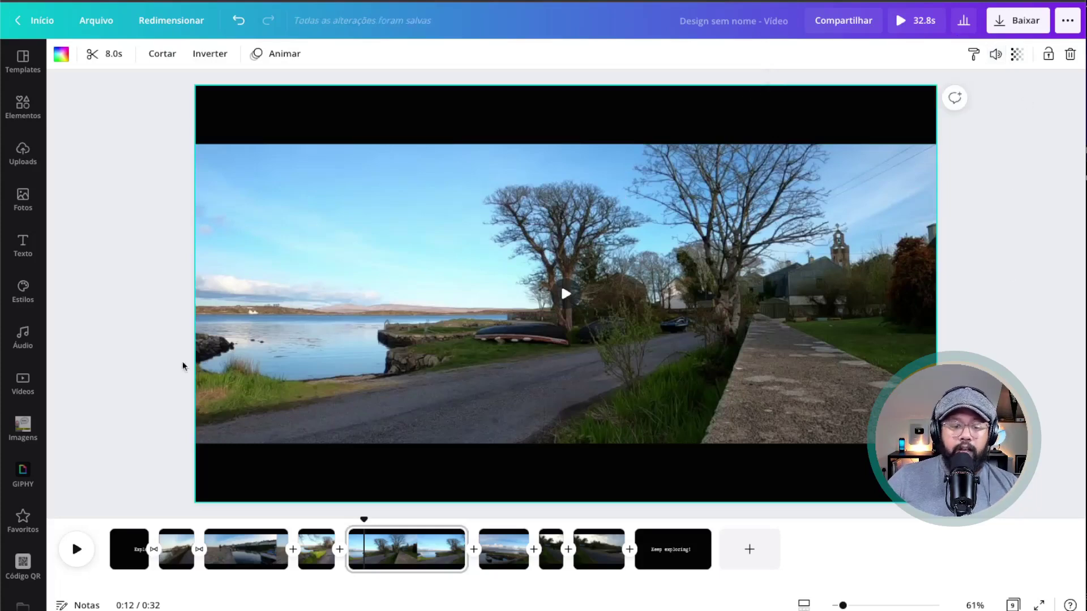
Add the English Breakfast audio track and try sliding it back to start near the road page.
{"action": "left_click", "coordinate": [22, 152]}
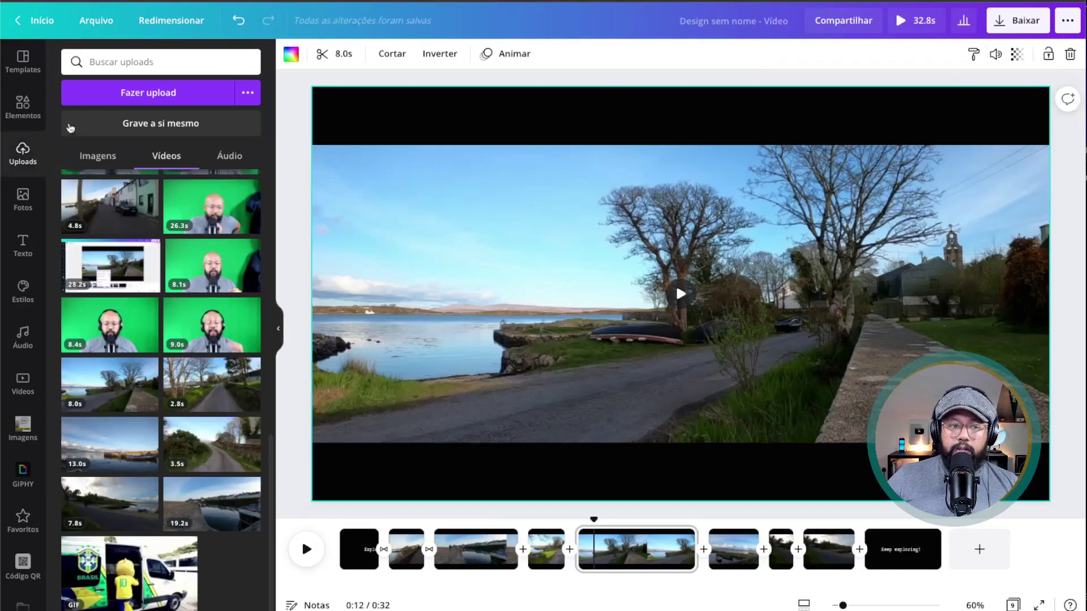
{"action": "left_click", "coordinate": [23, 340]}
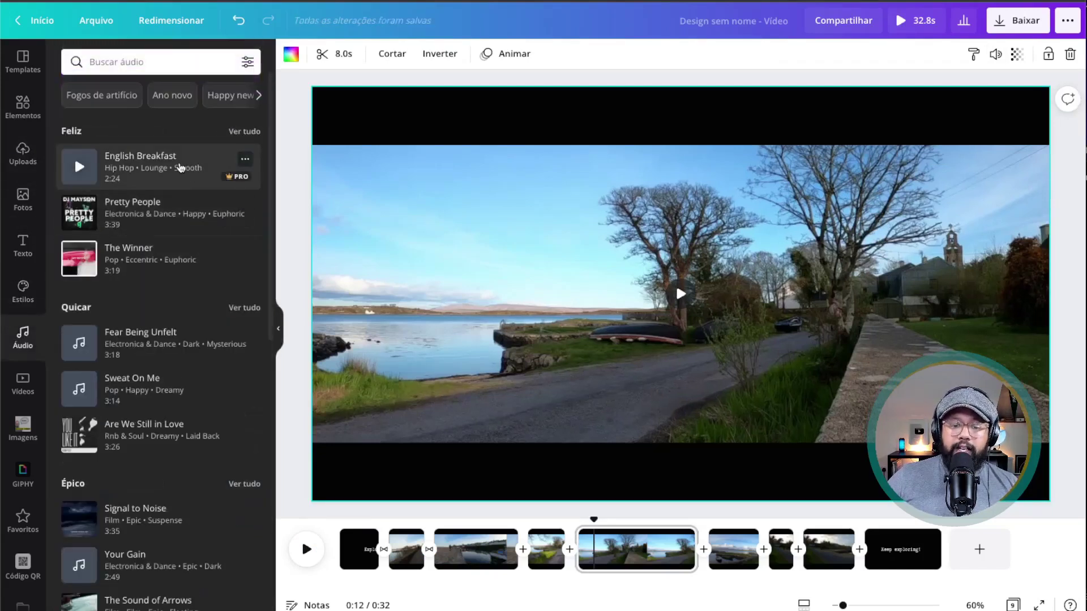
{"action": "left_click", "coordinate": [180, 168]}
{"action": "left_click_drag", "start_coordinate": [594, 498], "coordinate": [389, 519]}
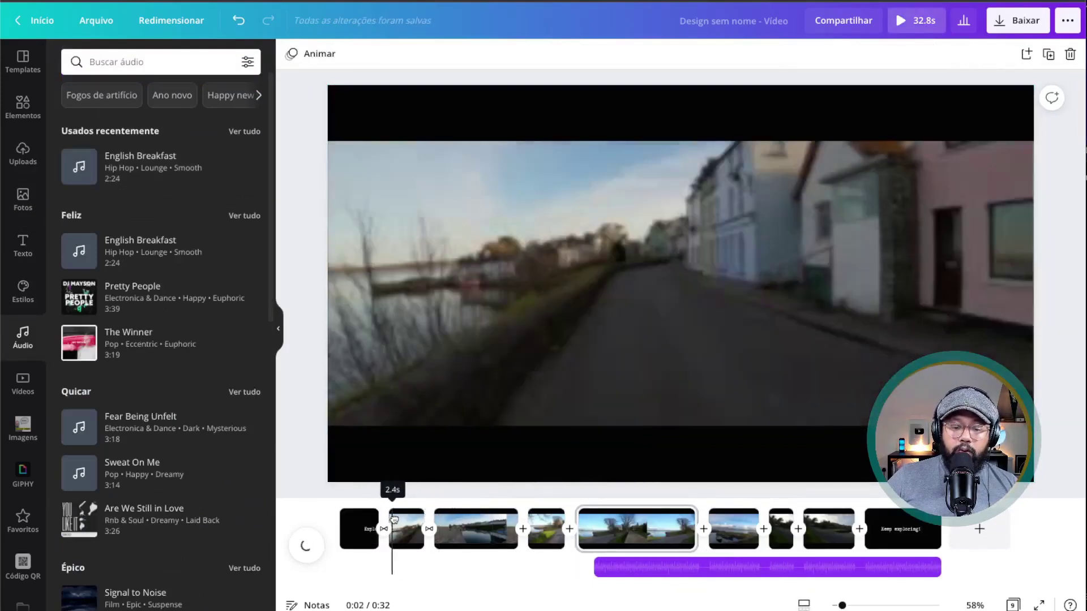
{"action": "left_click_drag", "start_coordinate": [674, 566], "coordinate": [454, 567]}
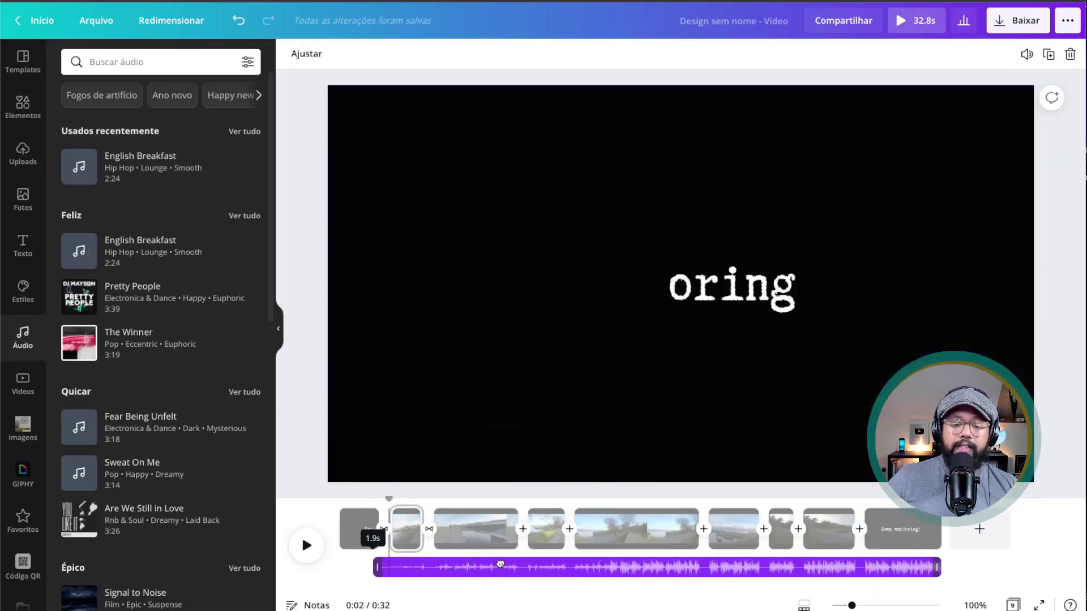
Replace the misplaced audio with a new English Breakfast track starting where the road page begins.
{"action": "left_click", "coordinate": [370, 529]}
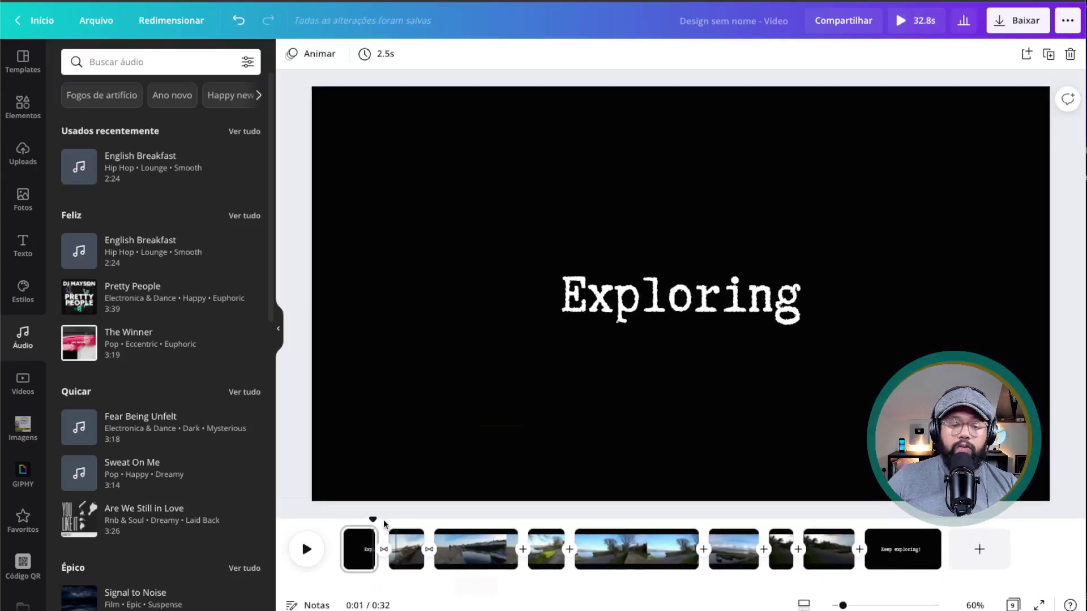
{"action": "left_click_drag", "start_coordinate": [365, 517], "coordinate": [388, 519]}
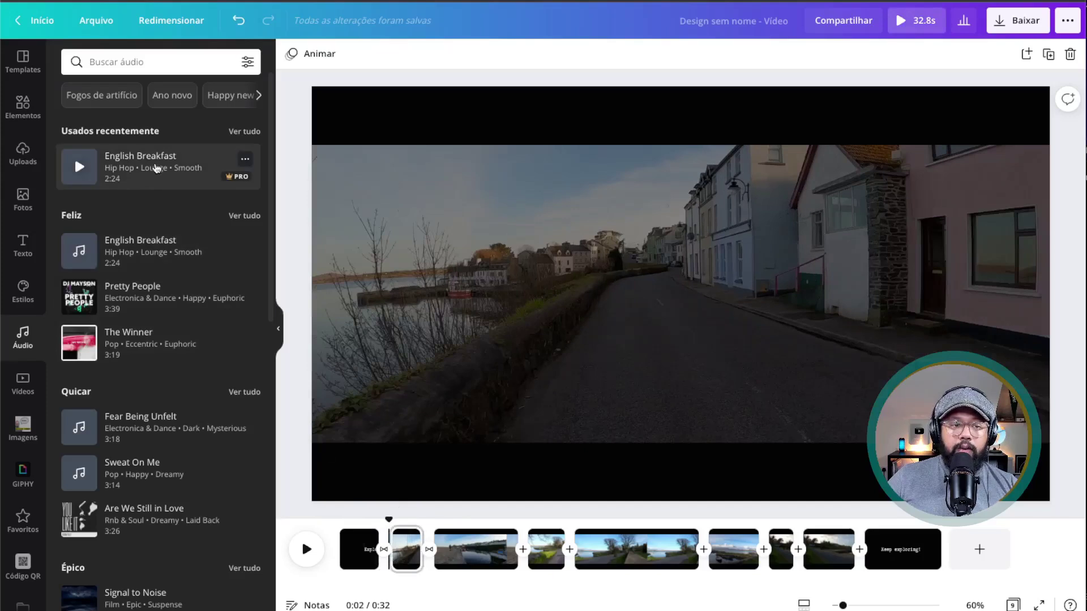
{"action": "left_click", "coordinate": [164, 169]}
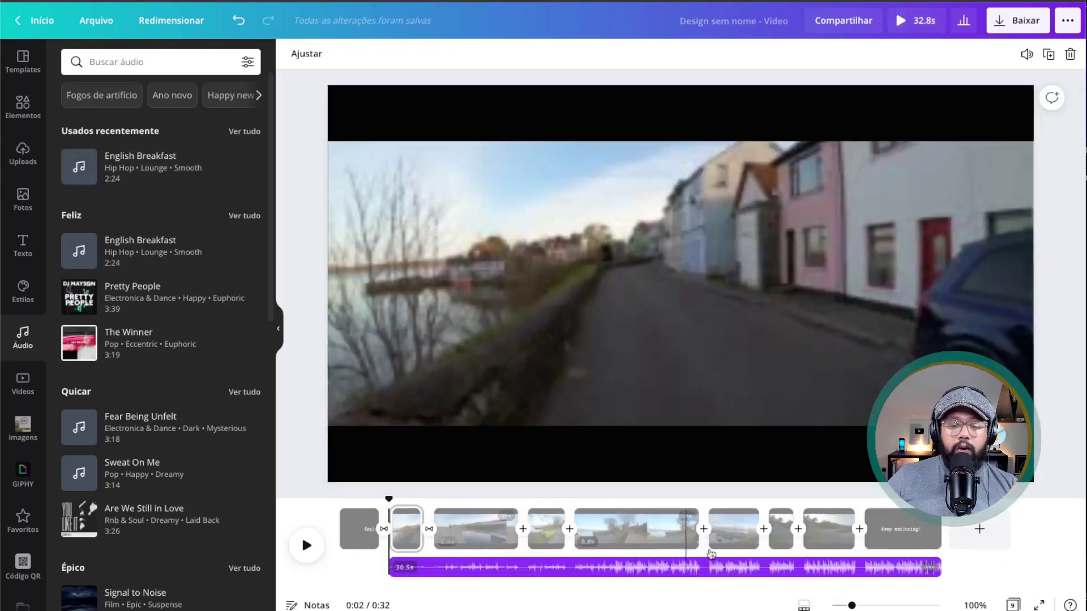
Delete the English Breakfast track and return the playhead to the start of the road page.
{"action": "left_click", "coordinate": [504, 575]}
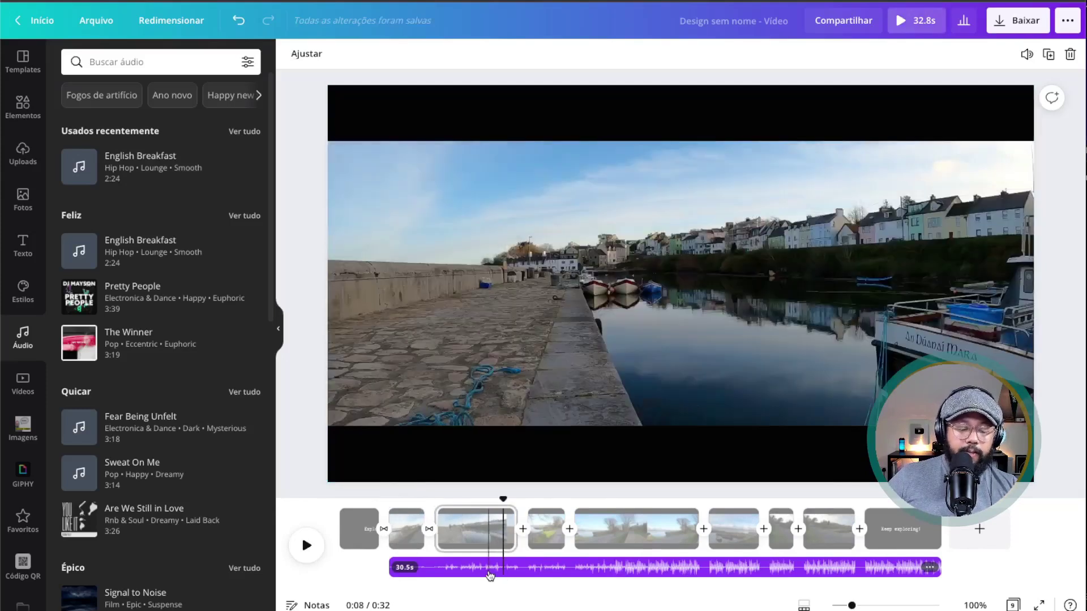
{"action": "left_click", "coordinate": [489, 575]}
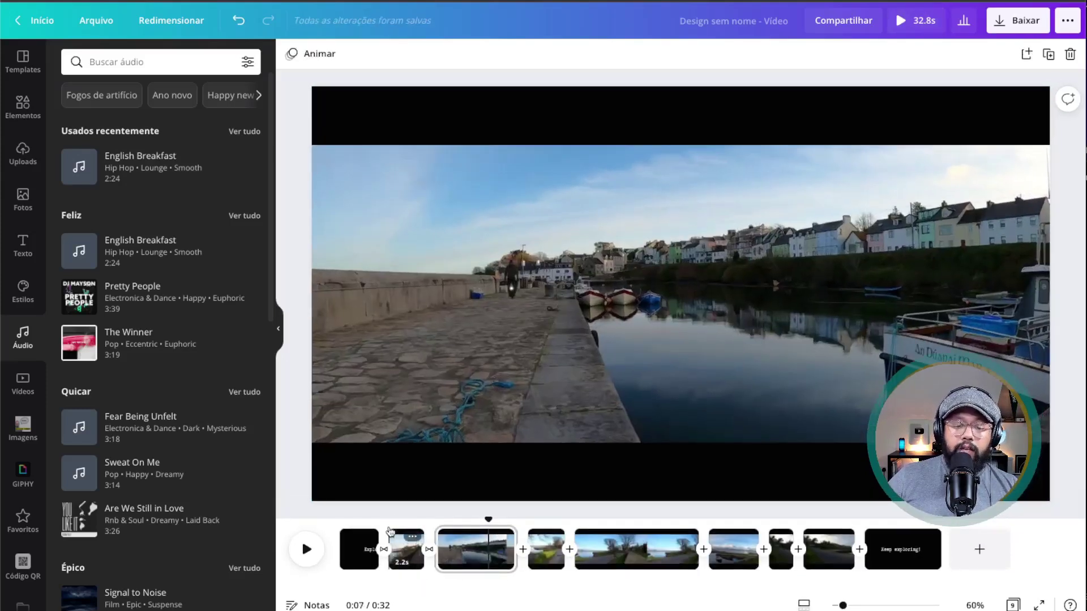
{"action": "left_click", "coordinate": [390, 532]}
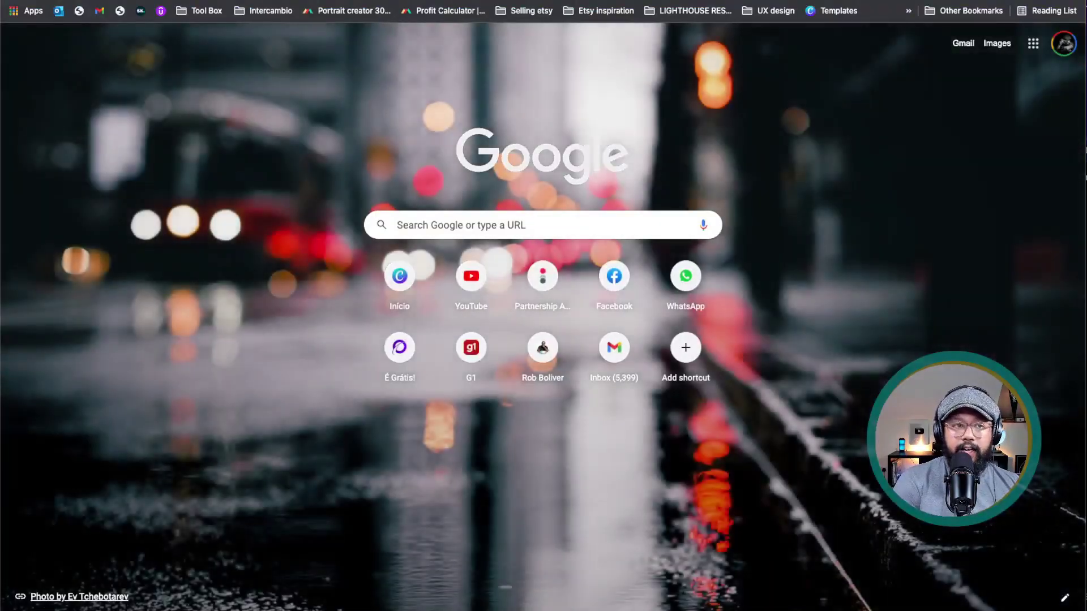
Search Google in a new browser tab for "youtbe library song" and return to the Canva design.
{"action": "type", "text": "s"}
{"action": "key", "text": "Escape"}
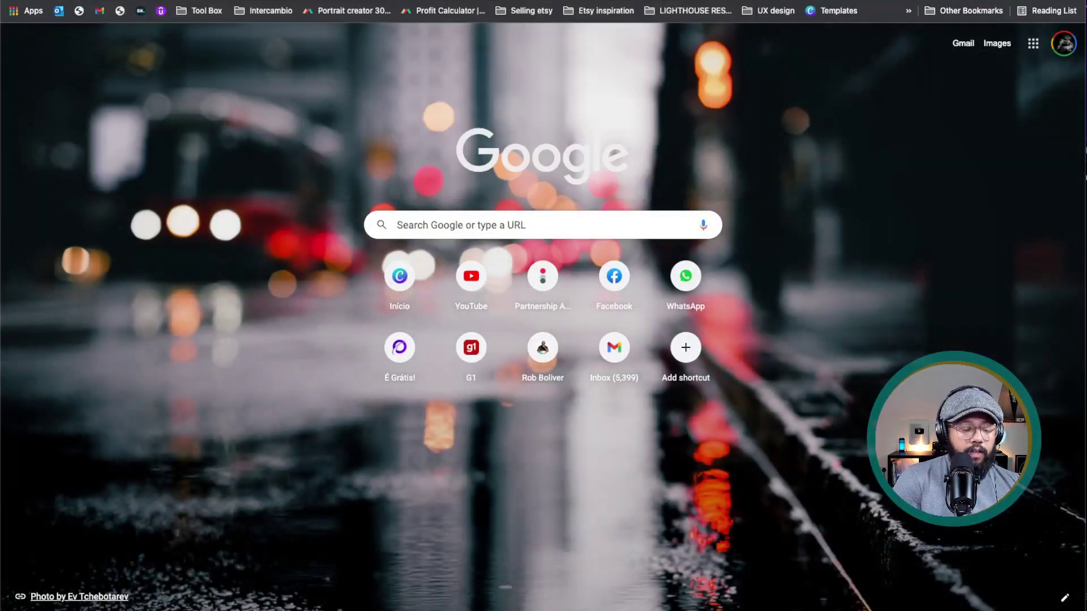
{"action": "type", "text": "youtbe library song"}
{"action": "key", "text": "Return"}
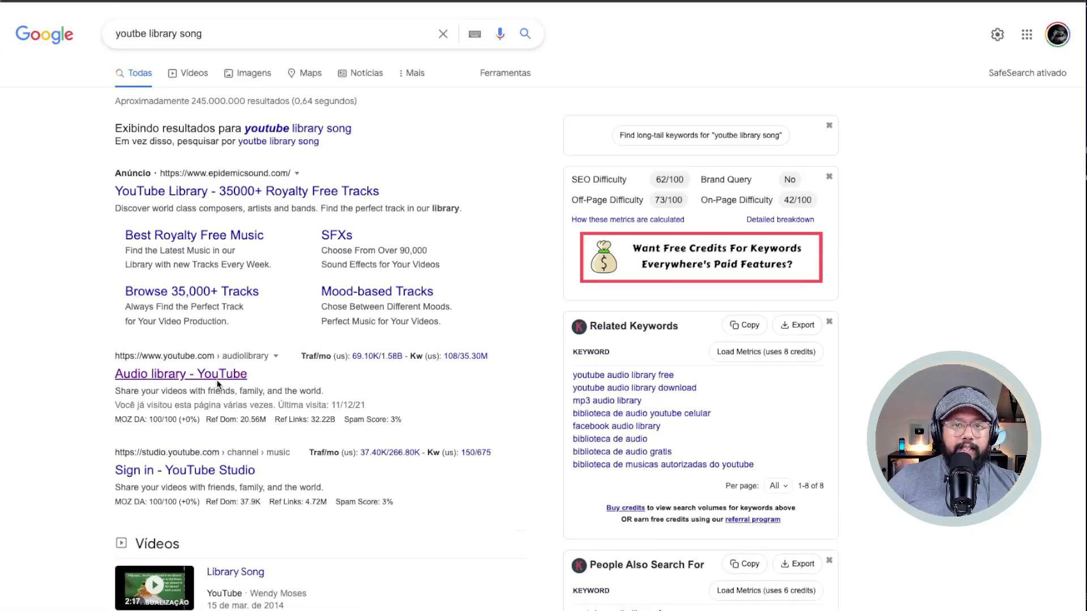
{"action": "key", "text": "super+Tab"}
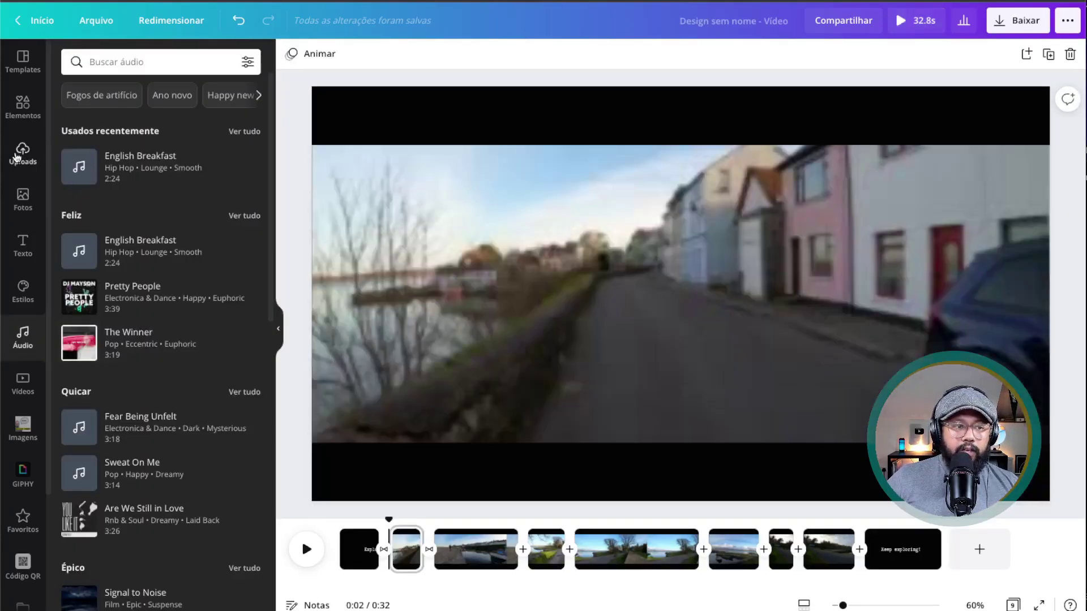
Add the uploaded No.4 Piano Journey audio from the start of the road page and open its volume setting.
{"action": "left_click", "coordinate": [17, 156]}
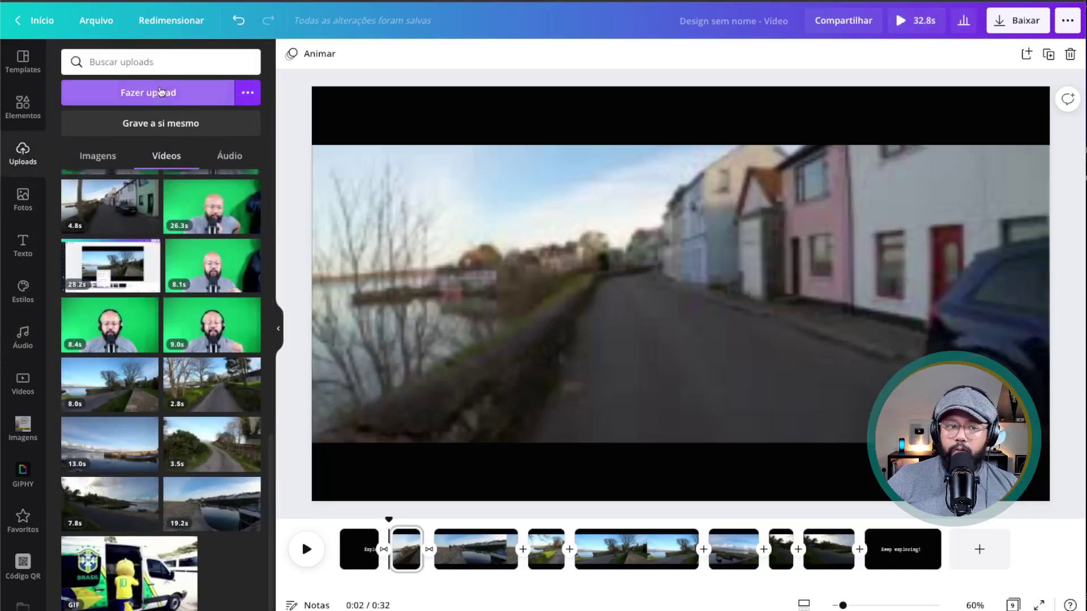
{"action": "left_click", "coordinate": [227, 158]}
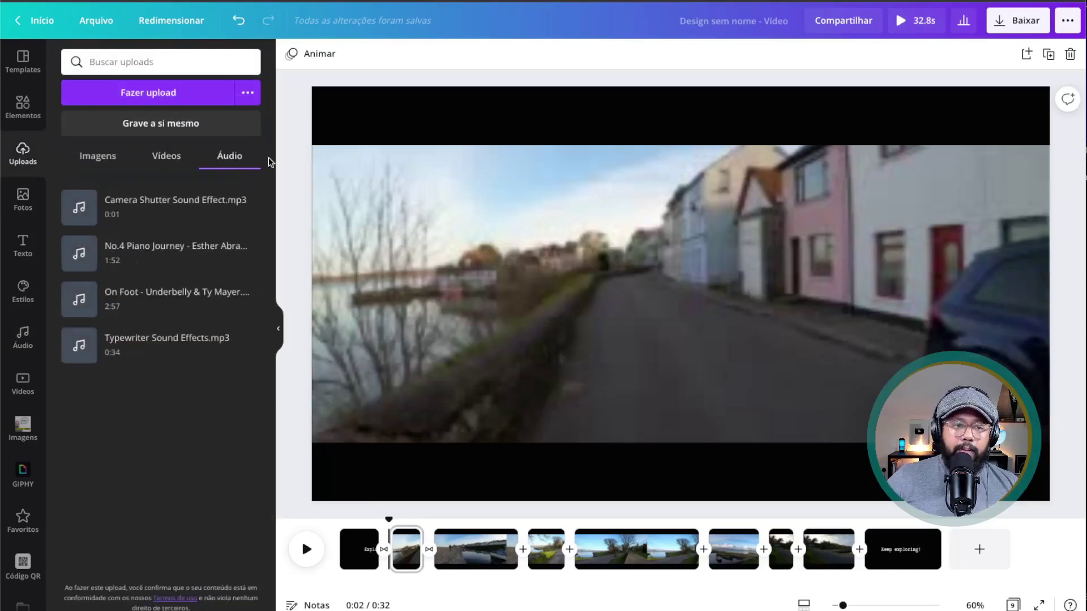
{"action": "mouse_move", "coordinate": [184, 259]}
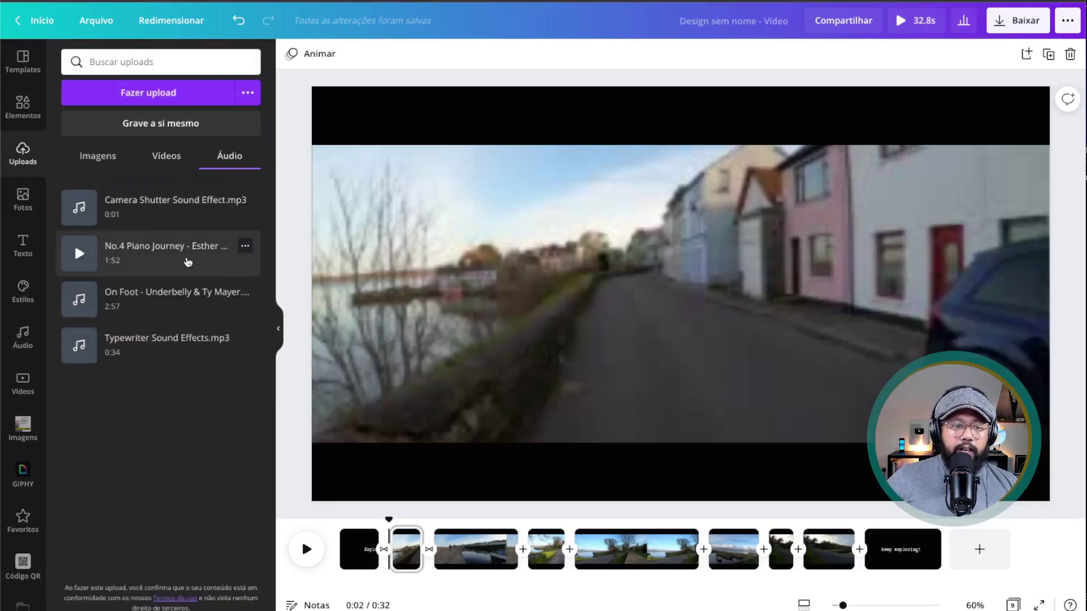
{"action": "left_click", "coordinate": [158, 260]}
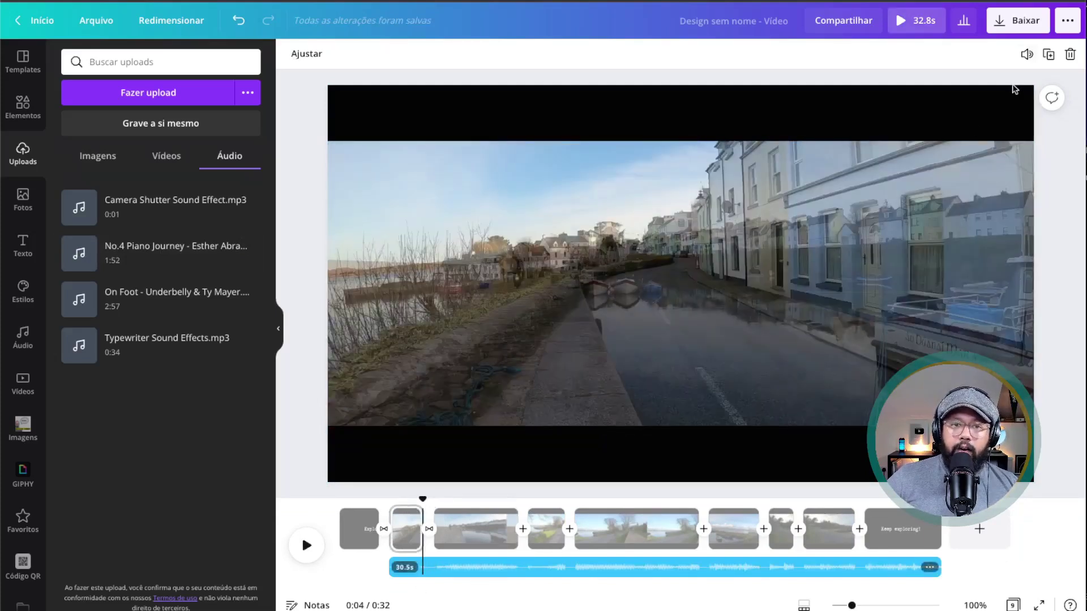
{"action": "left_click", "coordinate": [1026, 55]}
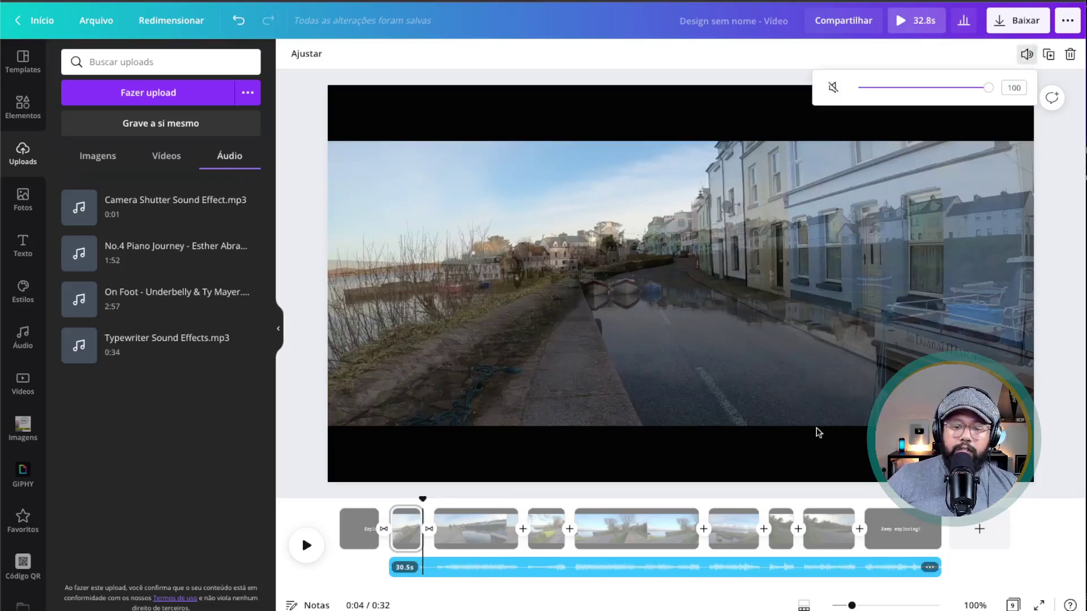
Preview the video with its piano track from the Exploring title page, stopping on the harbour page at about 7 s.
{"action": "left_click", "coordinate": [409, 513]}
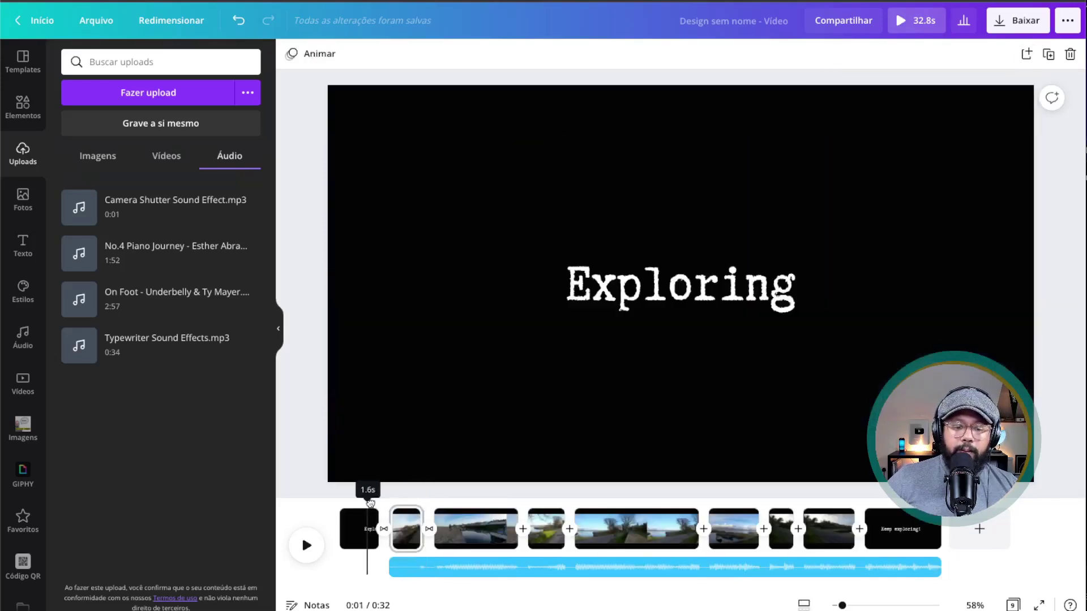
{"action": "left_click", "coordinate": [346, 520]}
{"action": "left_click", "coordinate": [314, 551]}
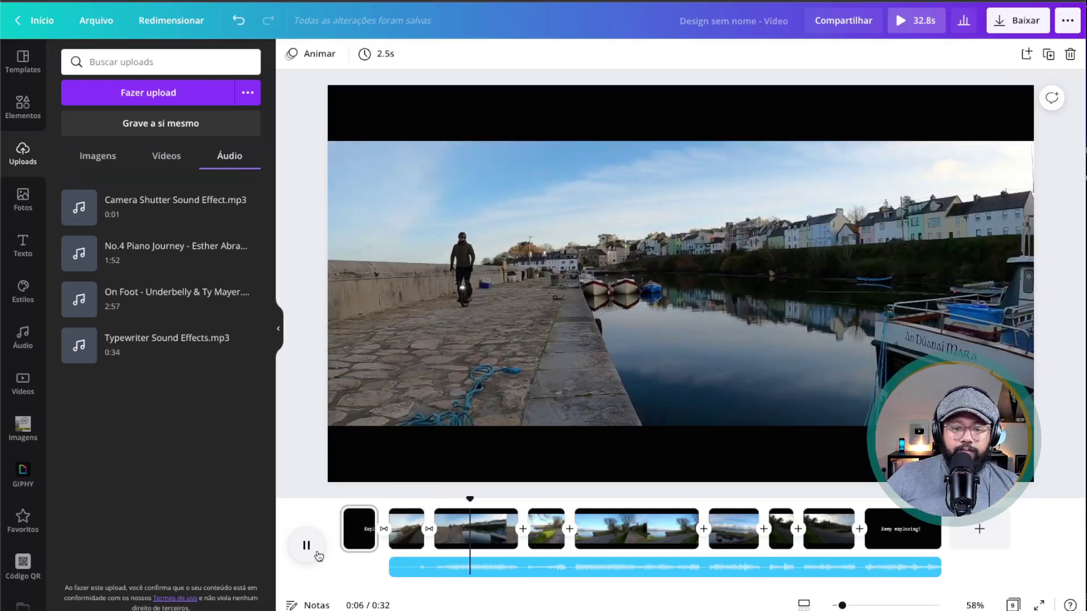
{"action": "left_click", "coordinate": [318, 554]}
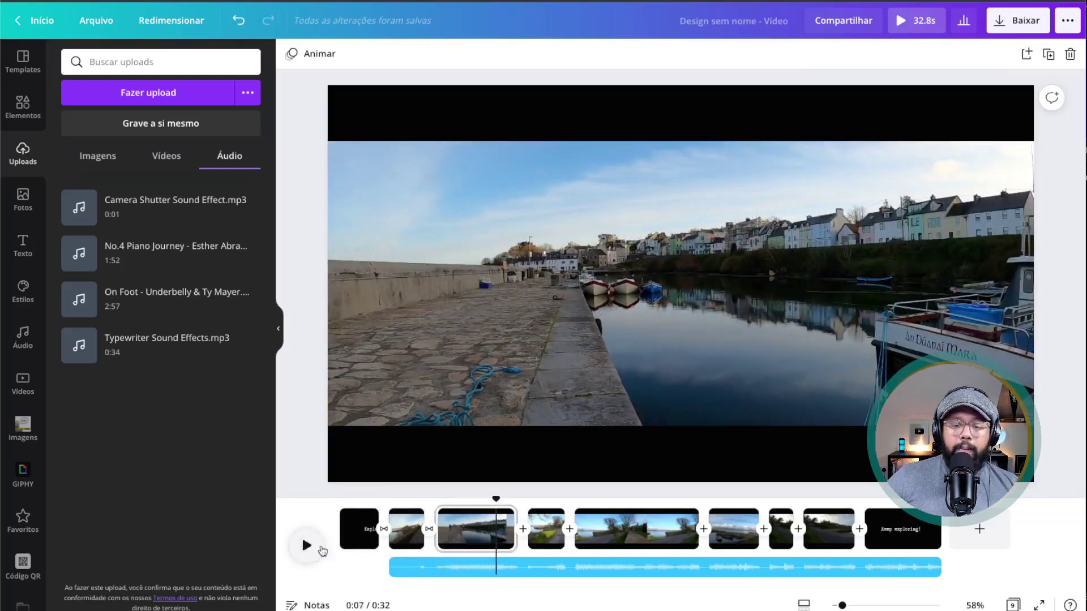
Check the transition after the Exploring title and apply a 0.5-second Dissolver transition before the Keep exploring! page.
{"action": "left_click_drag", "start_coordinate": [498, 497], "coordinate": [357, 498]}
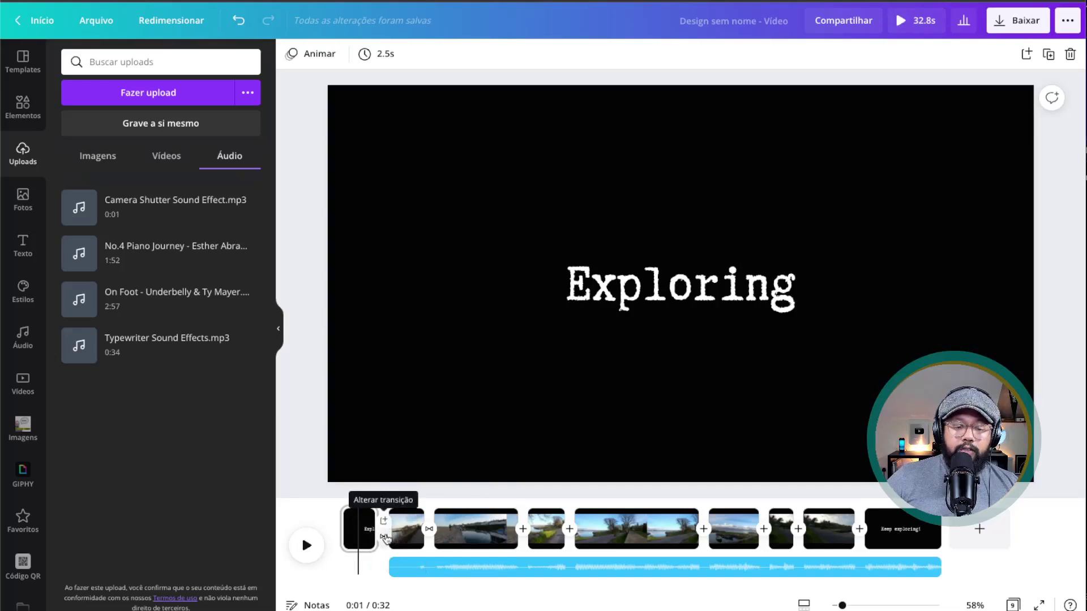
{"action": "left_click", "coordinate": [384, 537]}
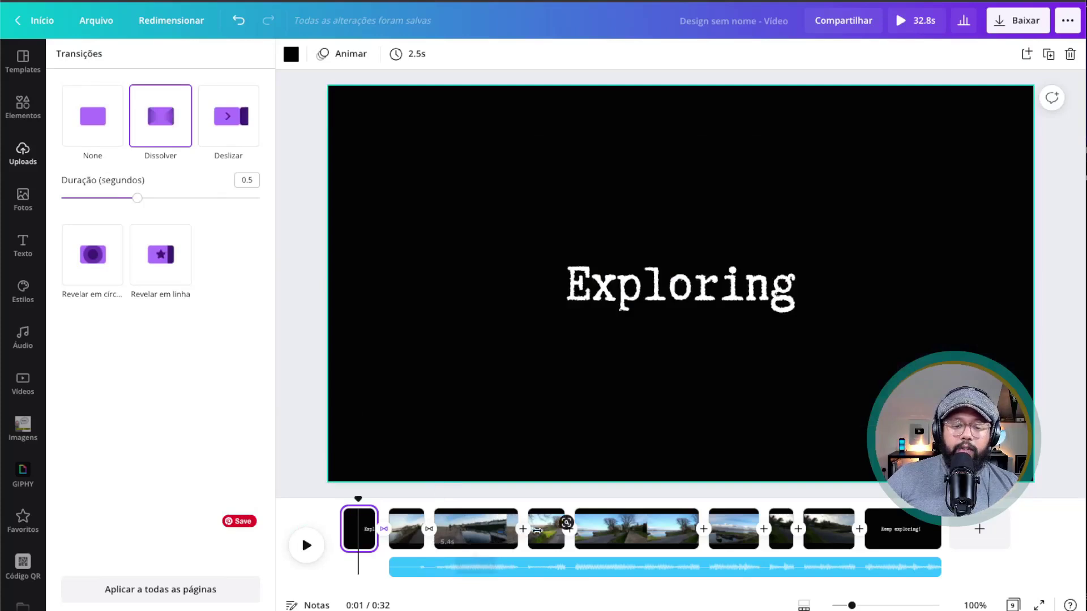
{"action": "left_click", "coordinate": [859, 532]}
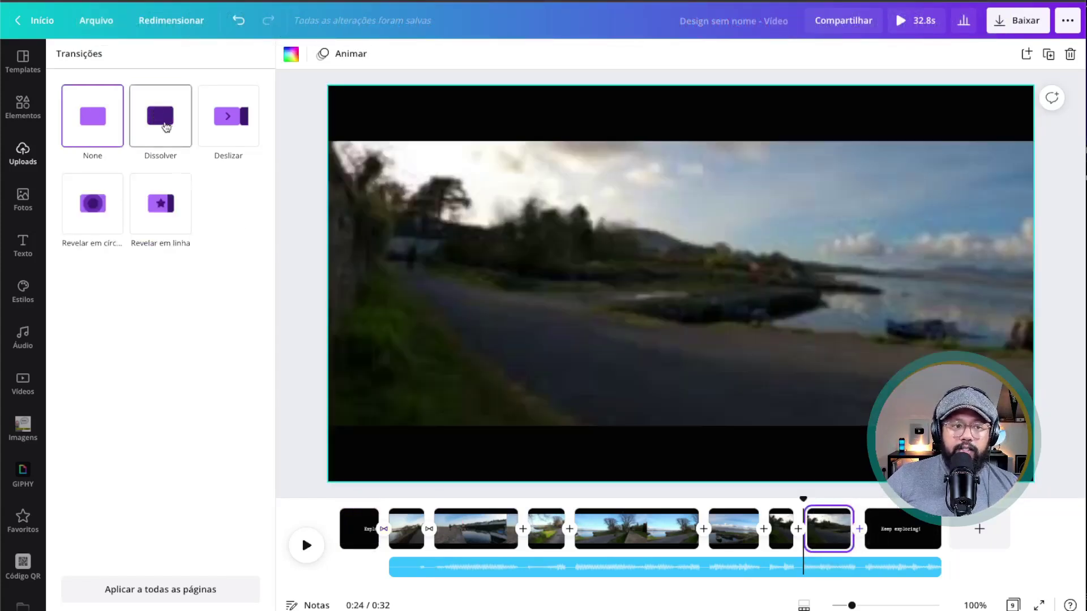
{"action": "left_click", "coordinate": [164, 125]}
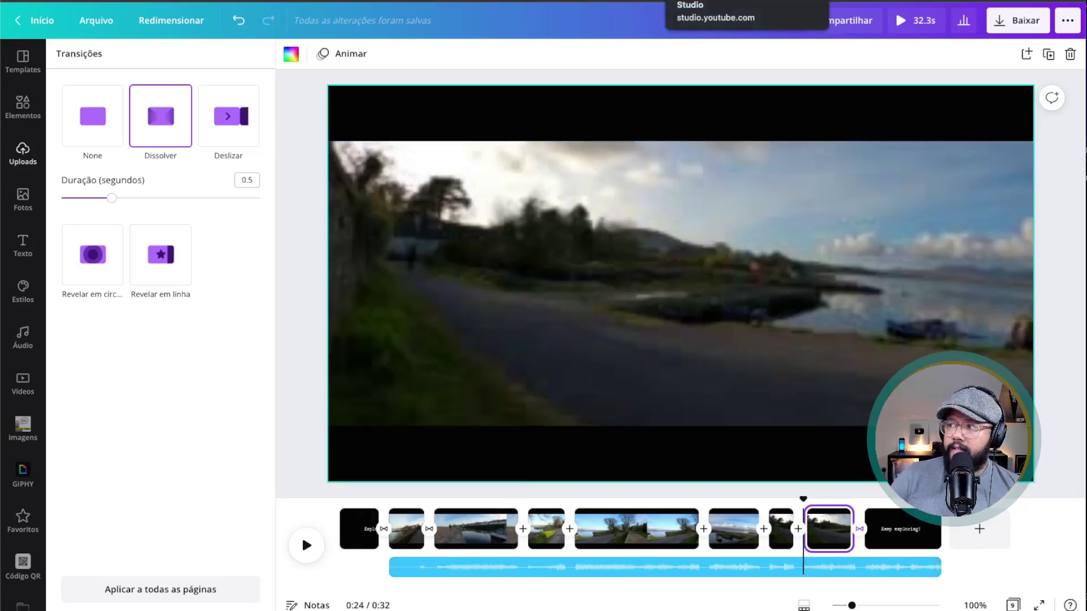
Switch to YouTube Studio and search for "typew", then look back along the timeline of the finished Explore design in Canva.
{"action": "left_click", "coordinate": [716, 0]}
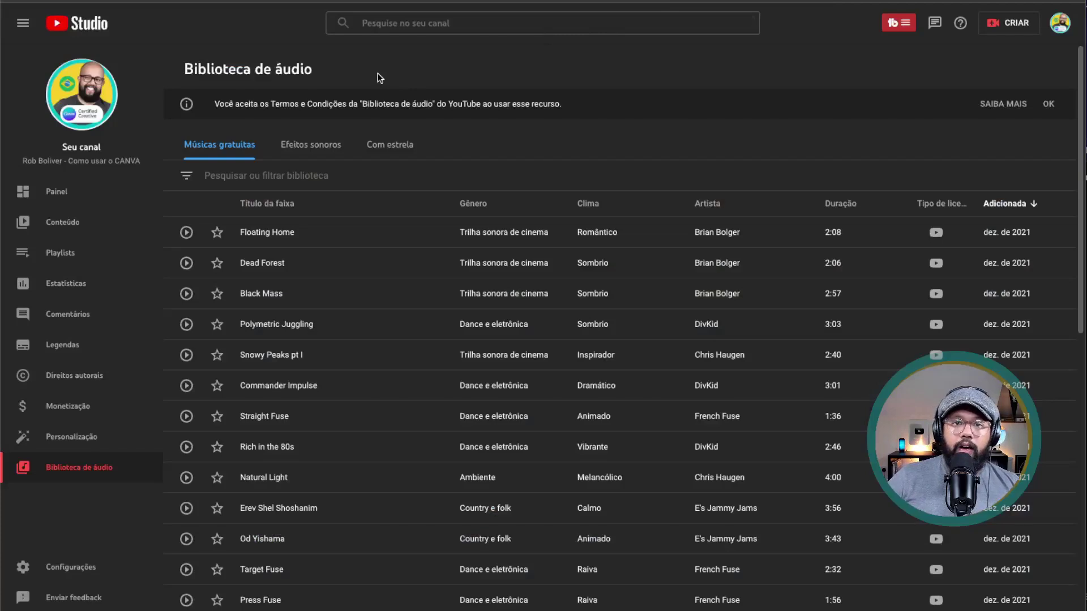
{"action": "left_click", "coordinate": [394, 22]}
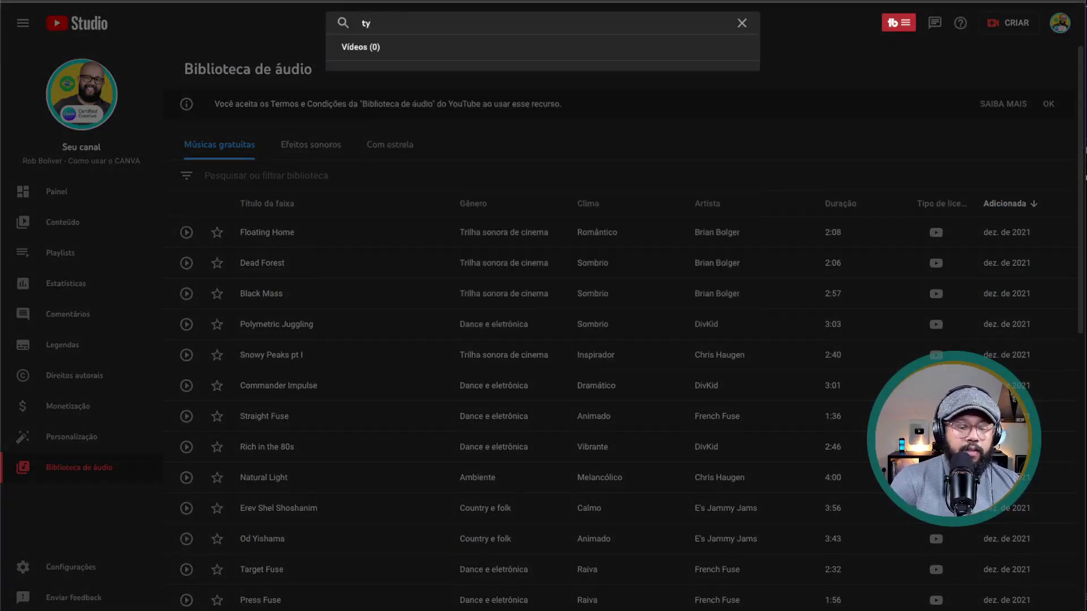
{"action": "type", "text": "typer"}
{"action": "key", "text": "BackSpace"}
{"action": "type", "text": "w"}
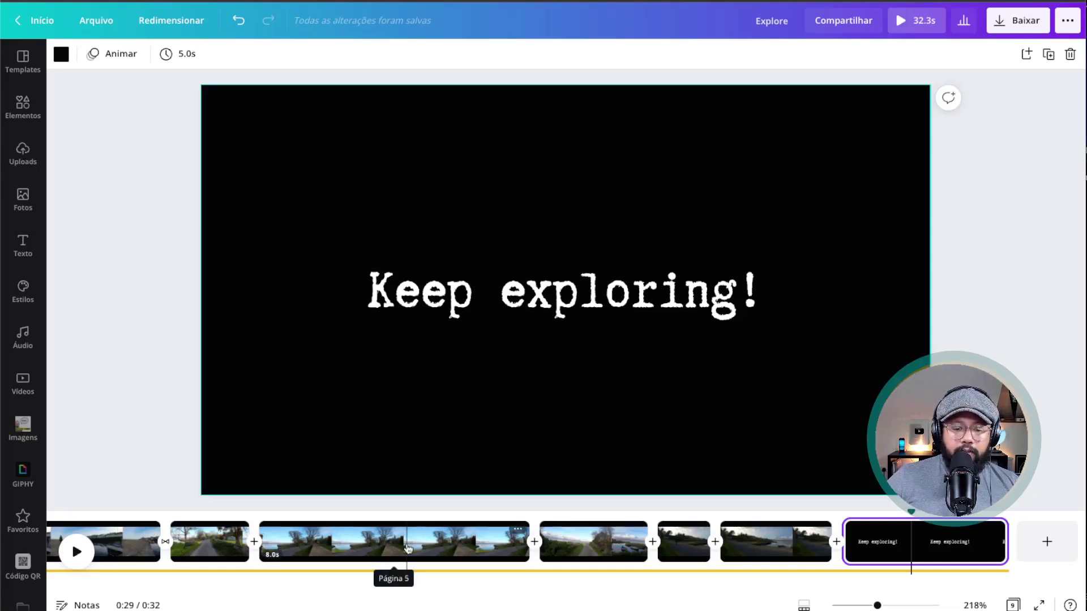
{"action": "scroll", "coordinate": [396, 547], "scroll_direction": "left", "scroll_amount": 5}
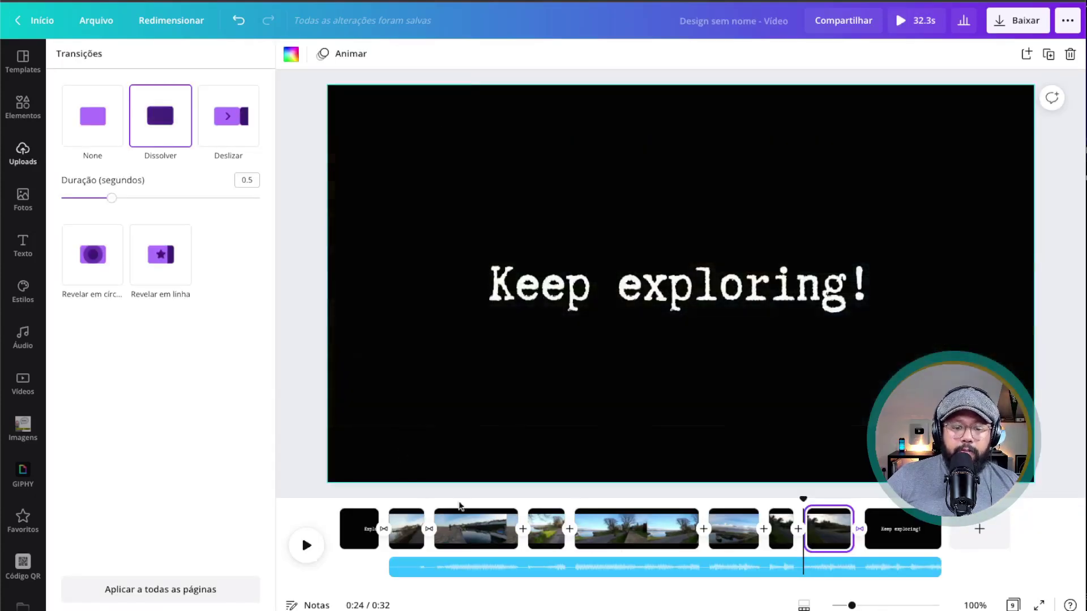
Add the uploaded Typewriter Sound Effects.mp3 at the start of the Exploring page and trim its end to leave 3.0 s.
{"action": "left_click_drag", "start_coordinate": [803, 501], "coordinate": [343, 527]}
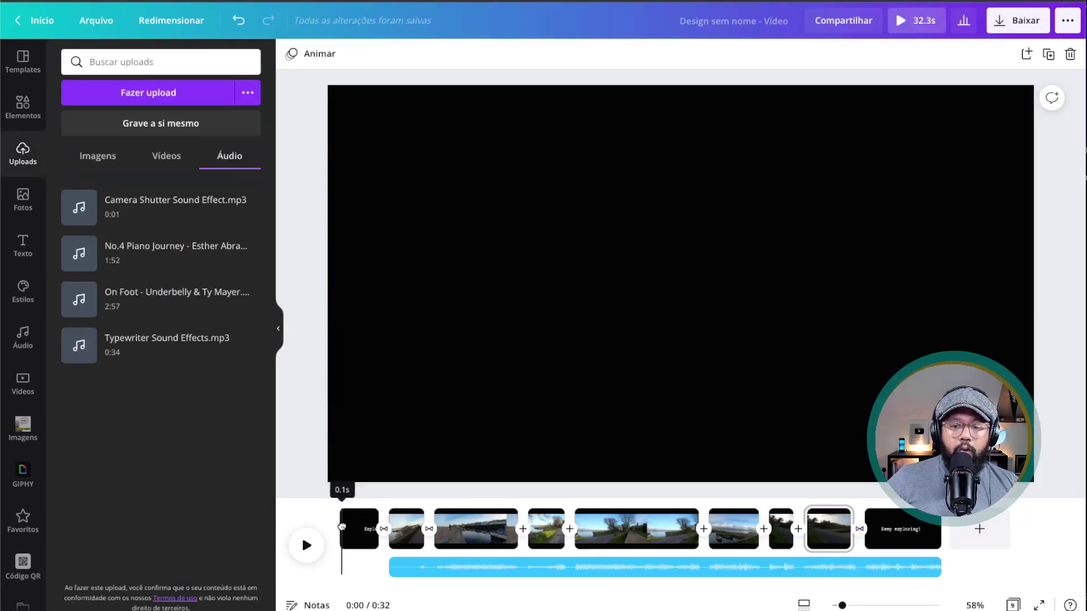
{"action": "left_click", "coordinate": [343, 526]}
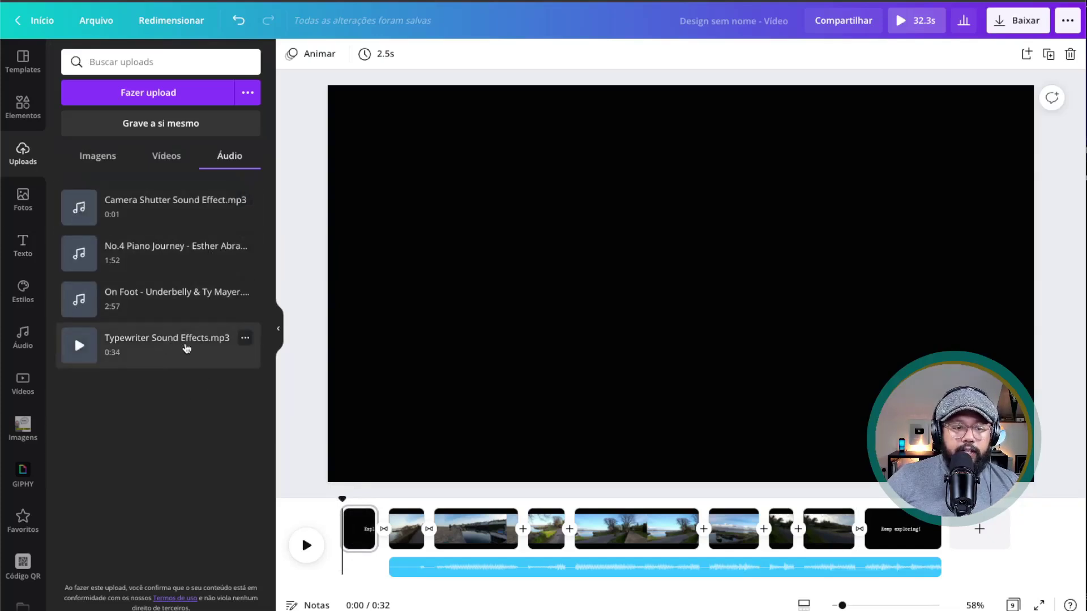
{"action": "left_click", "coordinate": [205, 349]}
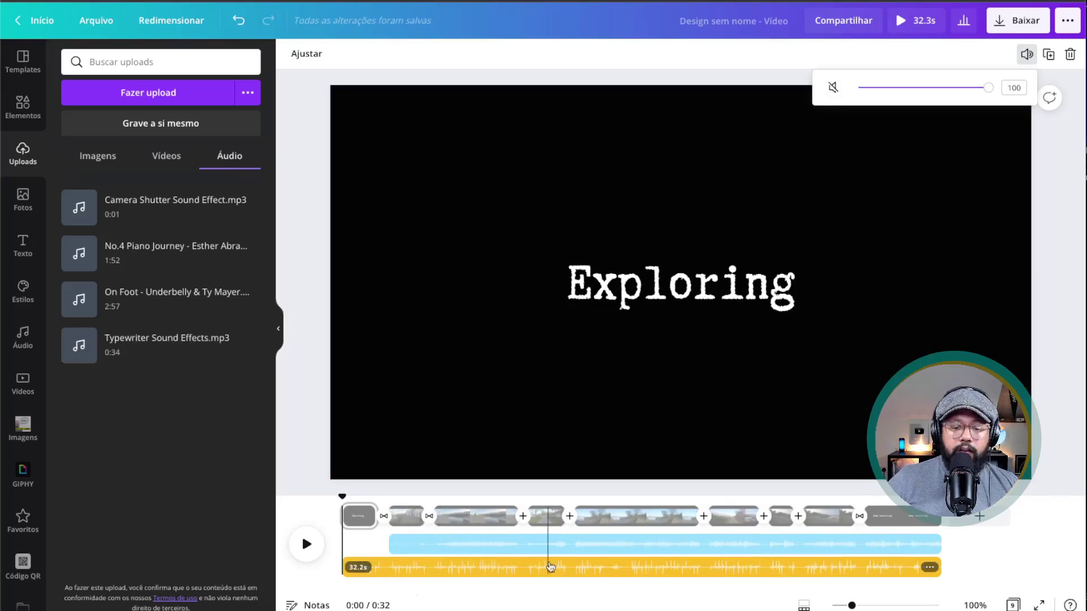
{"action": "left_click", "coordinate": [539, 574]}
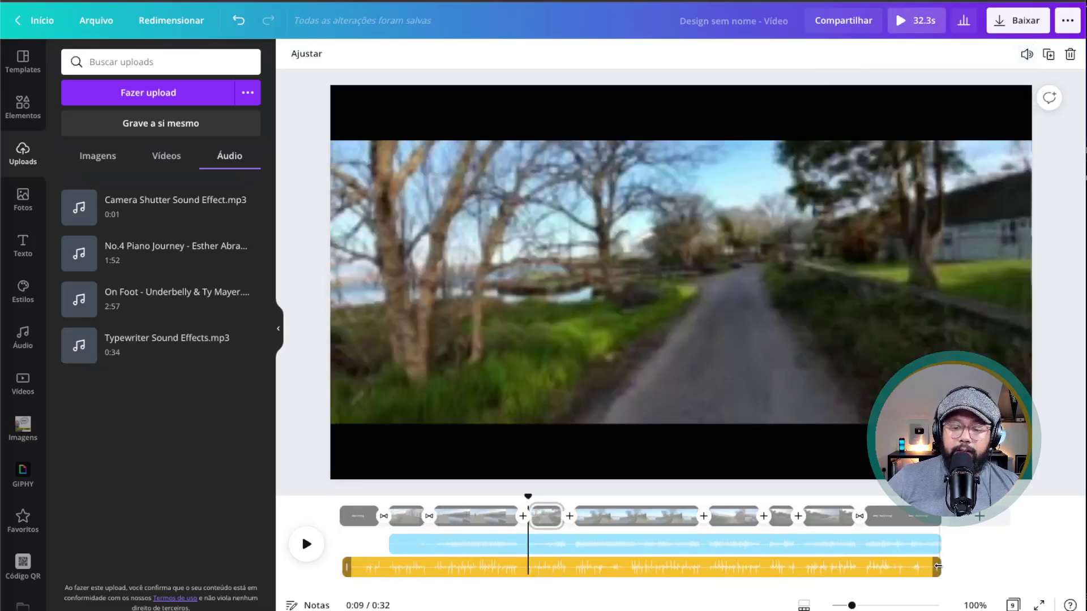
{"action": "left_click_drag", "start_coordinate": [938, 565], "coordinate": [403, 575]}
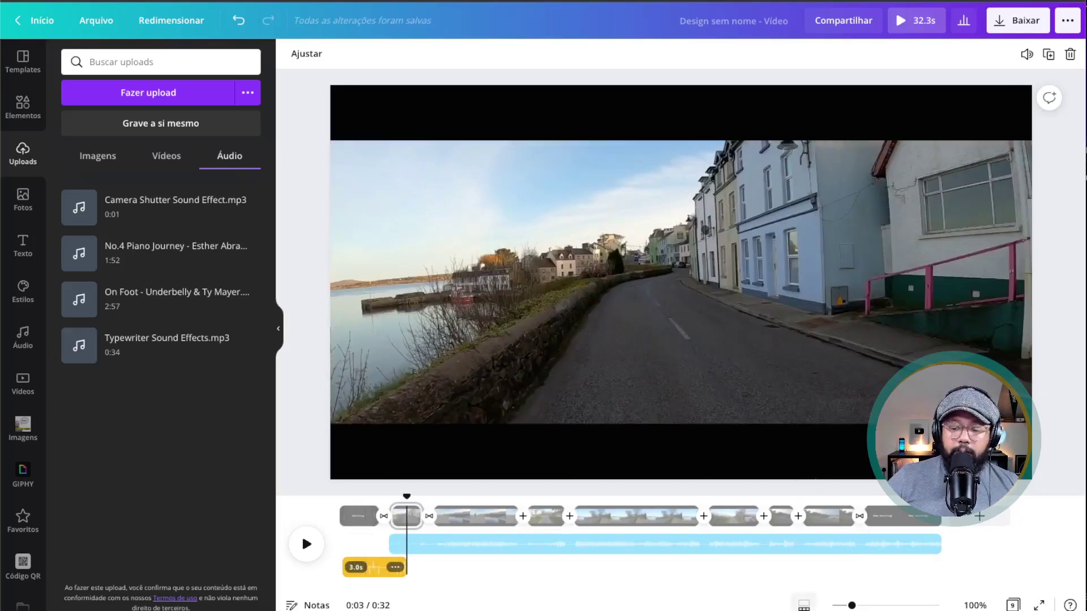
Cut the silent beginning off the typewriter sound, leaving 1.5 s, and move the clip back to the start of the Exploring title.
{"action": "left_click_drag", "start_coordinate": [852, 605], "coordinate": [957, 596]}
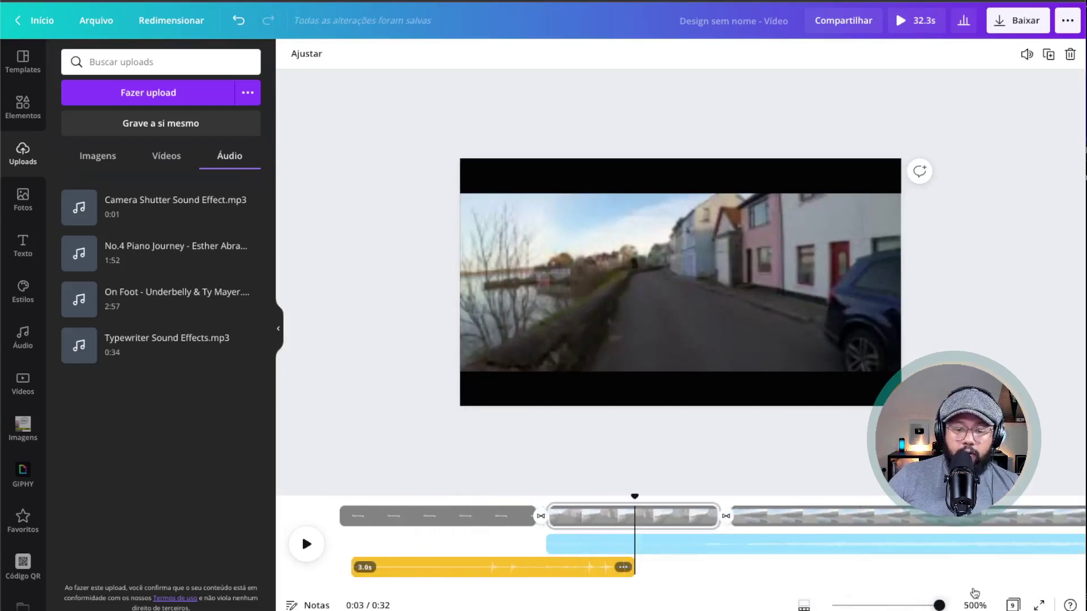
{"action": "left_click", "coordinate": [491, 577]}
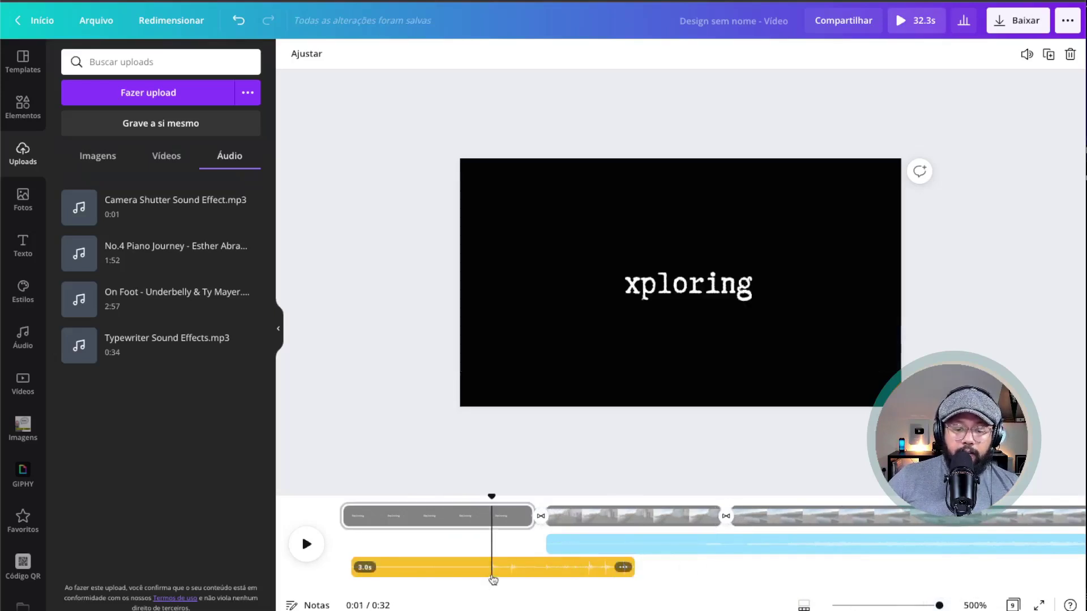
{"action": "left_click_drag", "start_coordinate": [354, 567], "coordinate": [485, 566]}
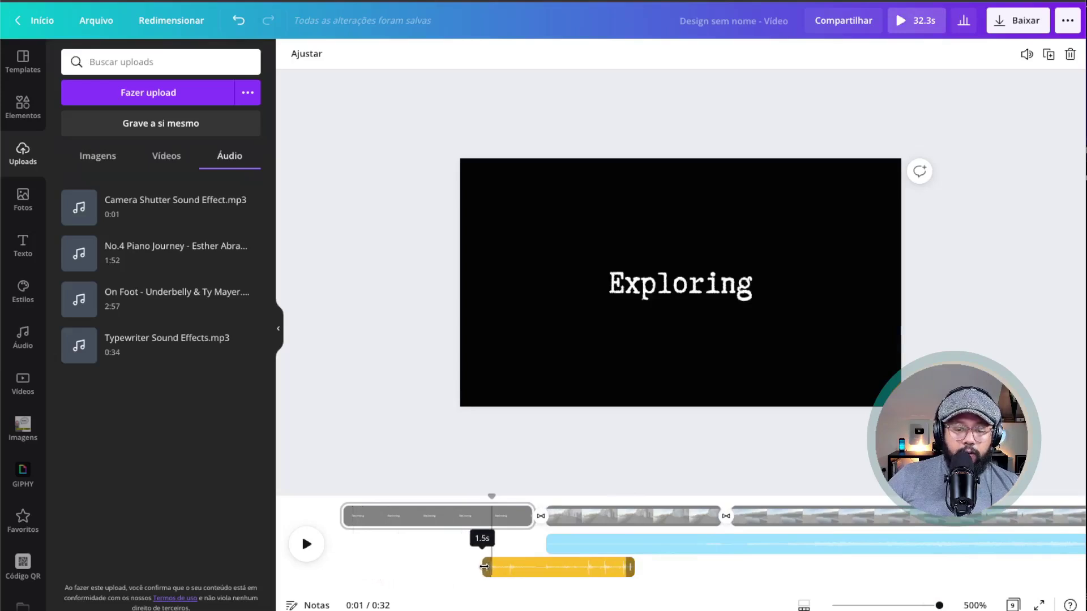
{"action": "left_click_drag", "start_coordinate": [480, 497], "coordinate": [350, 520]}
{"action": "left_click_drag", "start_coordinate": [570, 574], "coordinate": [438, 582]}
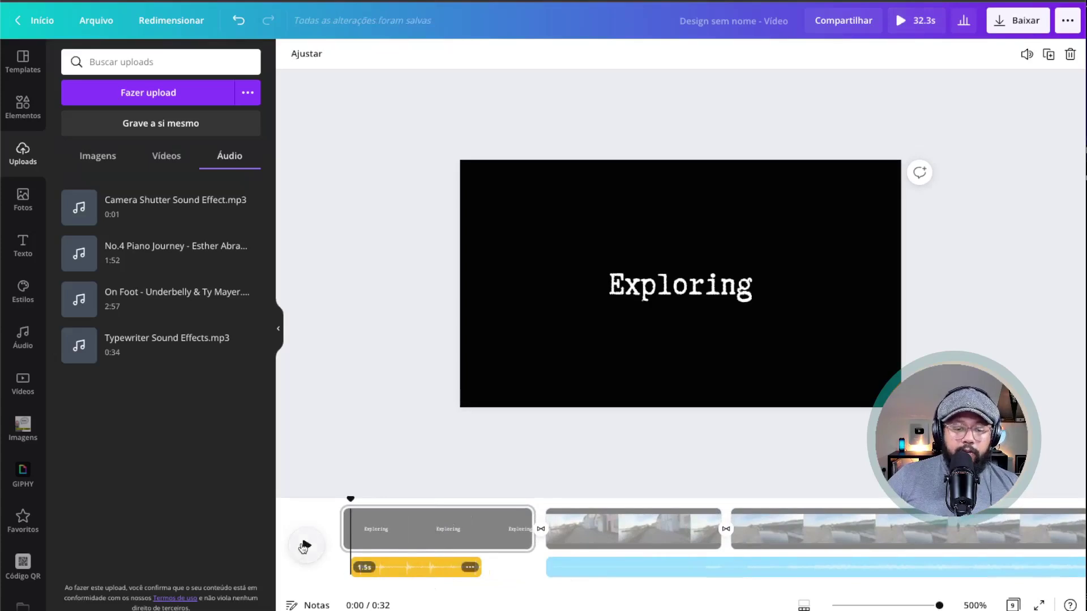
Preview the opening with the typewriter sound and piano music, and collapse the side panel to enlarge the view.
{"action": "left_click", "coordinate": [305, 546]}
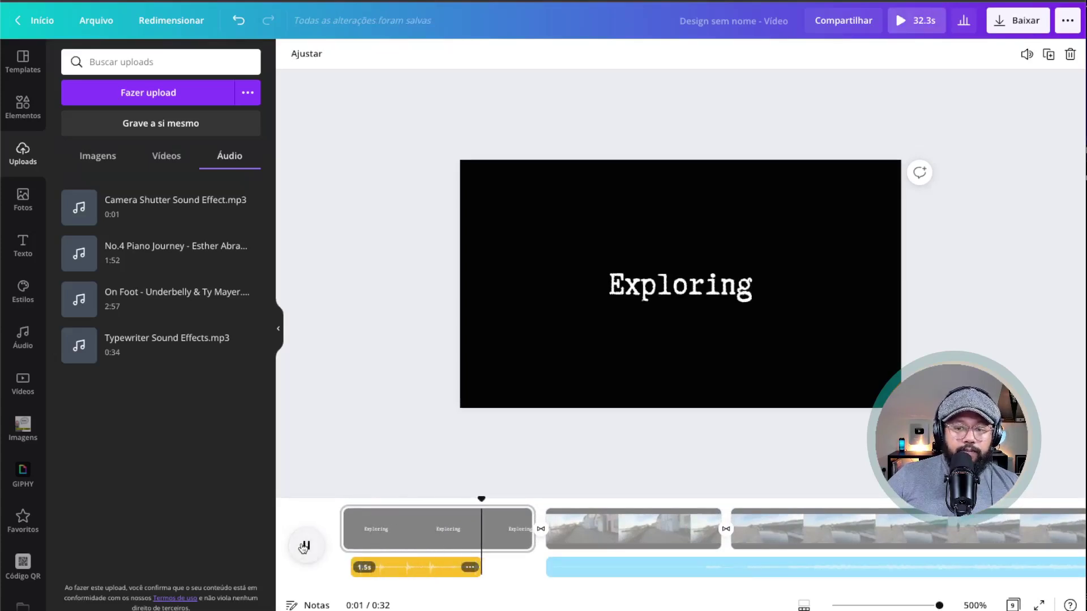
{"action": "left_click", "coordinate": [305, 545]}
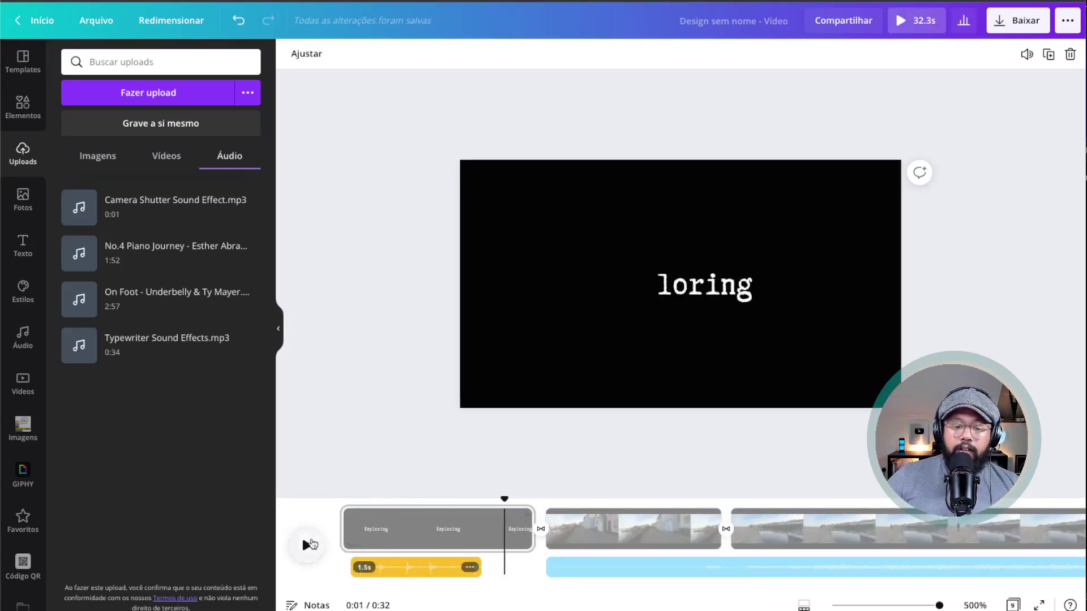
{"action": "left_click", "coordinate": [307, 548]}
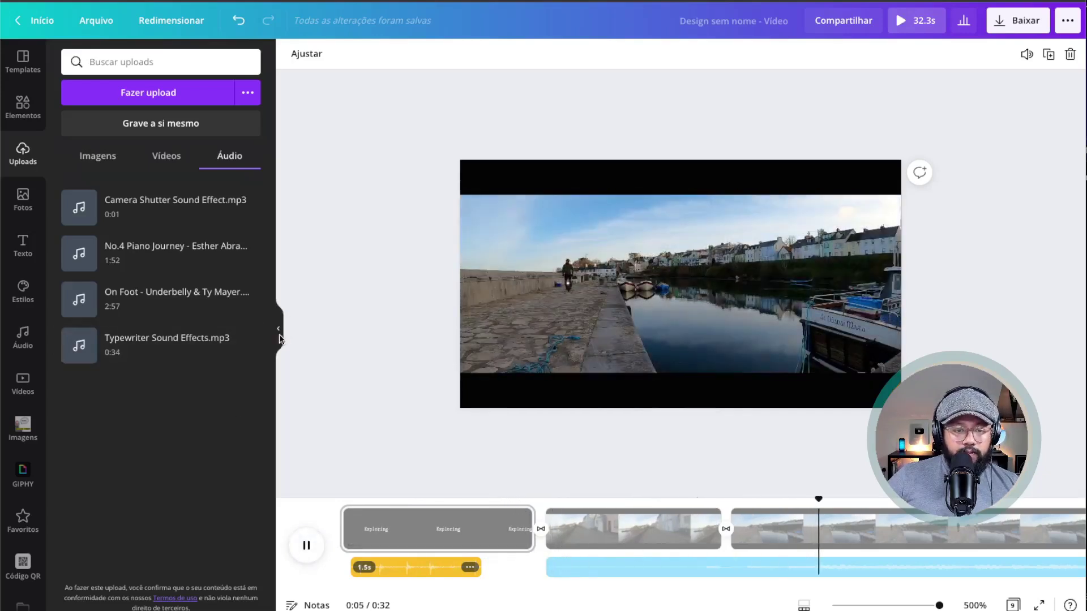
{"action": "left_click", "coordinate": [279, 329]}
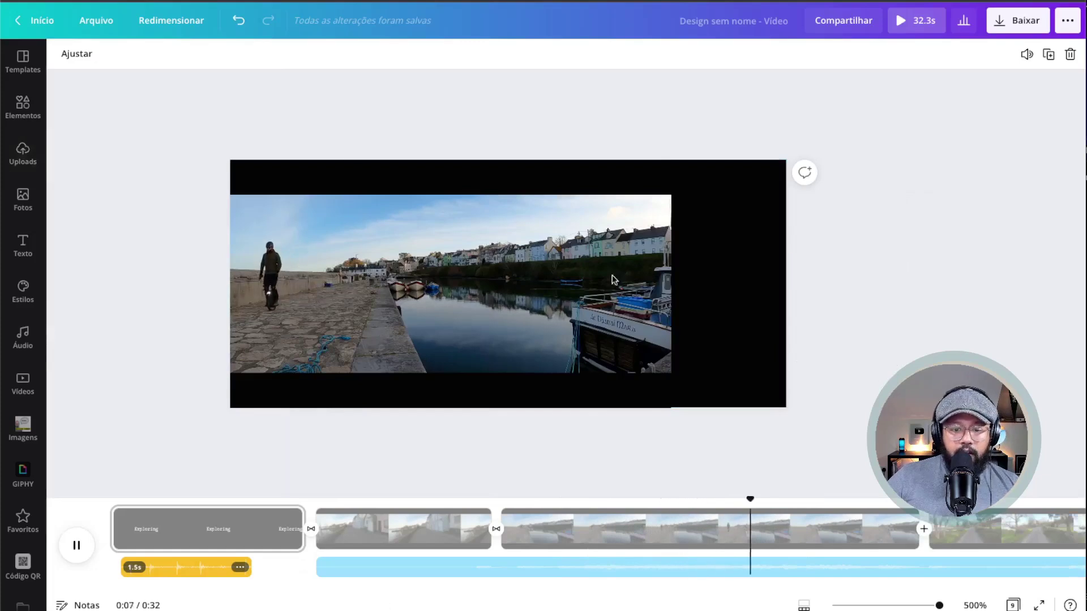
Play back the video across the street, harbour and waterfront pages to check the footage with the music.
{"action": "left_click", "coordinate": [75, 546]}
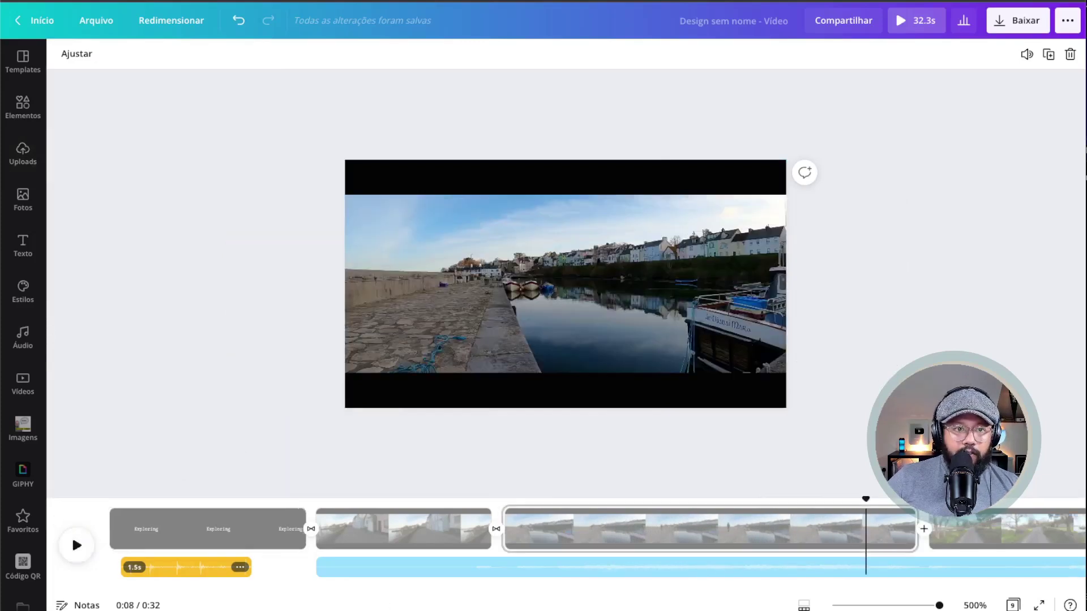
{"action": "left_click", "coordinate": [362, 526]}
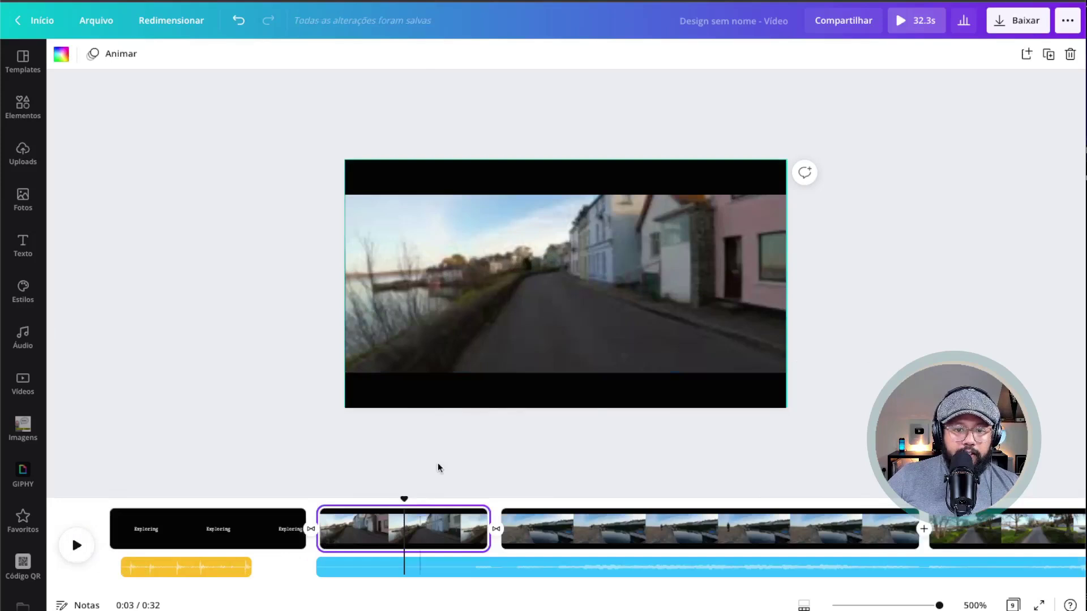
{"action": "left_click", "coordinate": [550, 526]}
{"action": "left_click", "coordinate": [236, 545]}
{"action": "left_click", "coordinate": [77, 545]}
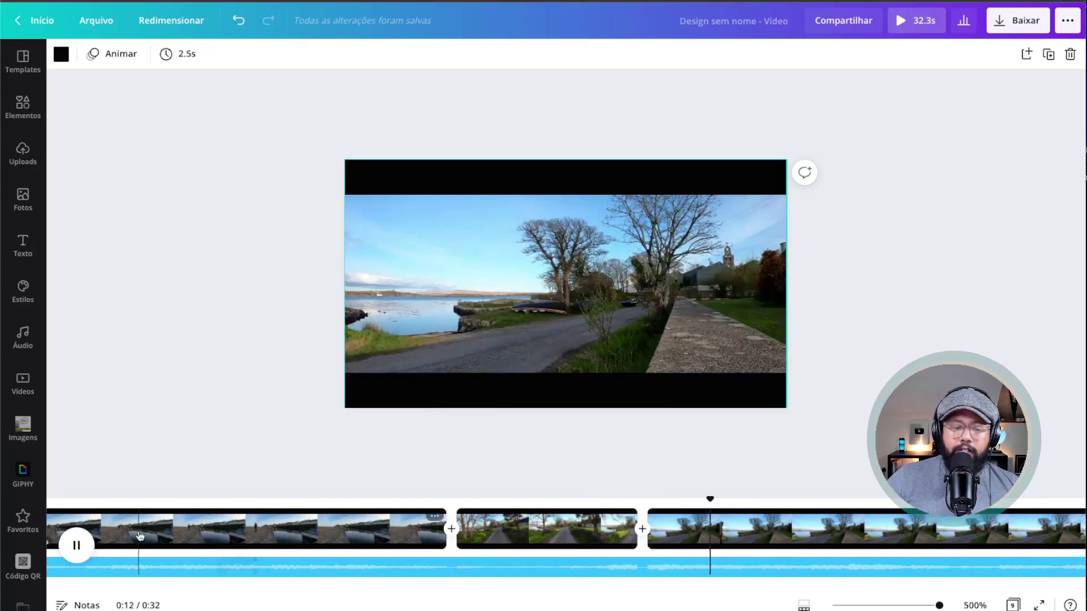
{"action": "left_click", "coordinate": [77, 556]}
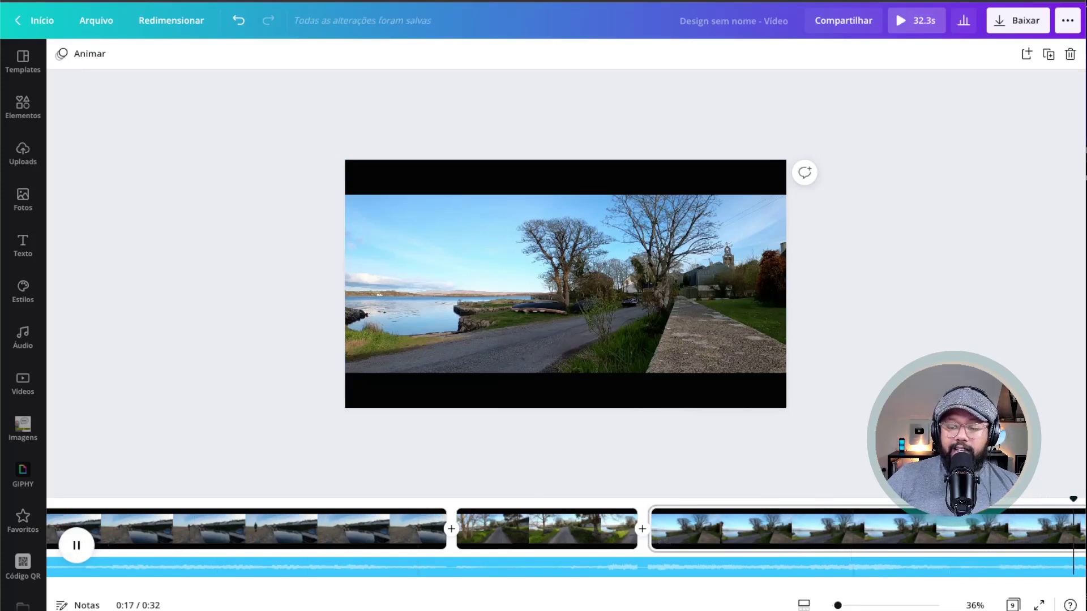
{"action": "left_click", "coordinate": [77, 545]}
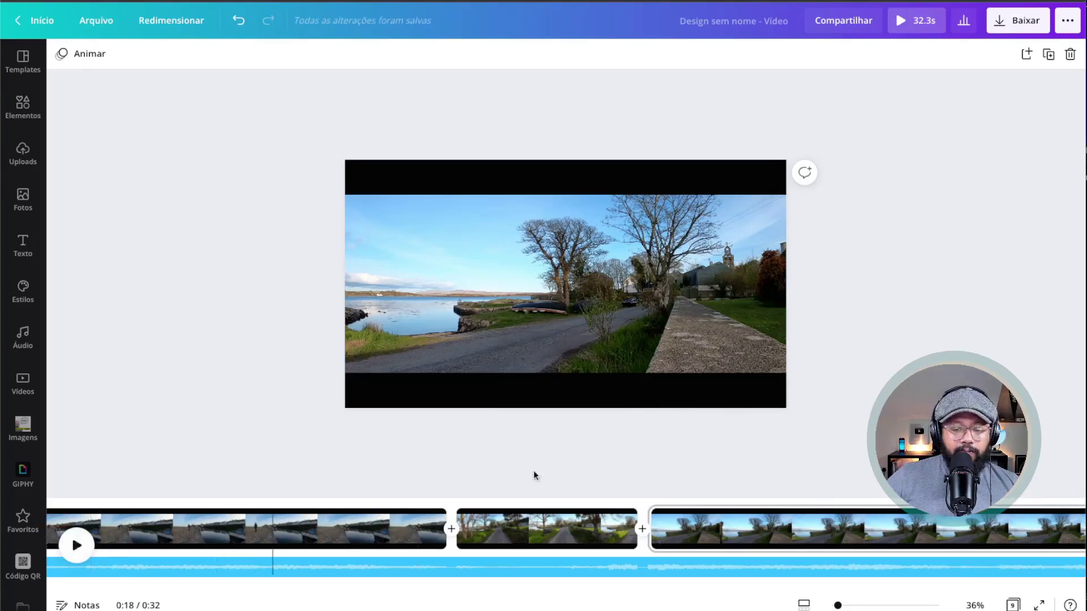
Zoom the timeline out to 113% to fit all pages, and look at the download options.
{"action": "mouse_move", "coordinate": [838, 605]}
{"action": "left_mouse_down"}
{"action": "mouse_move", "coordinate": [938, 605]}
{"action": "mouse_move", "coordinate": [855, 607]}
{"action": "left_mouse_up"}
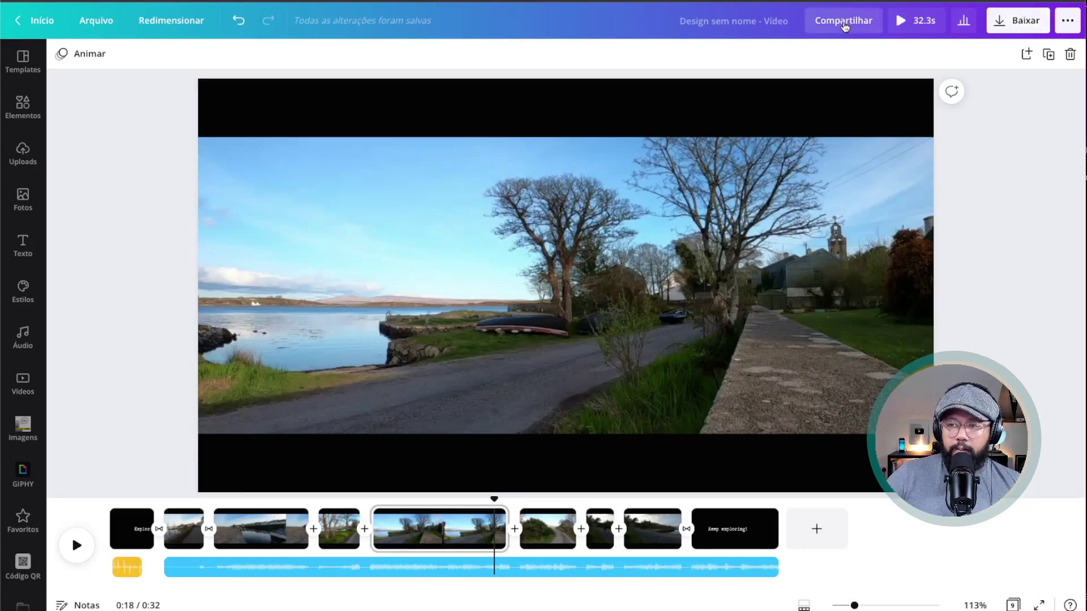
{"action": "left_click", "coordinate": [1031, 30]}
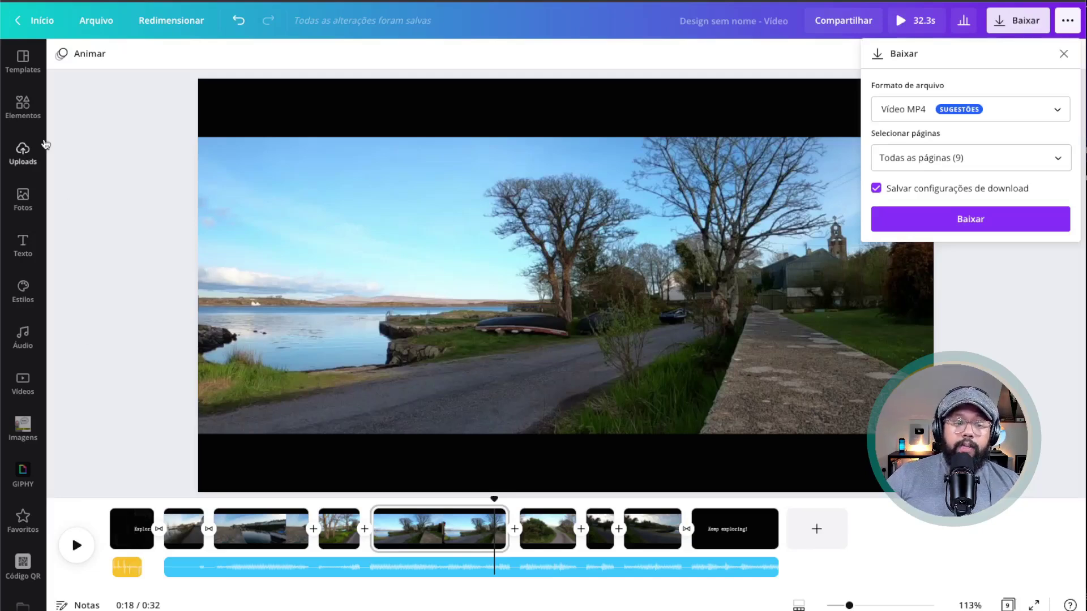
{"action": "left_click", "coordinate": [309, 247]}
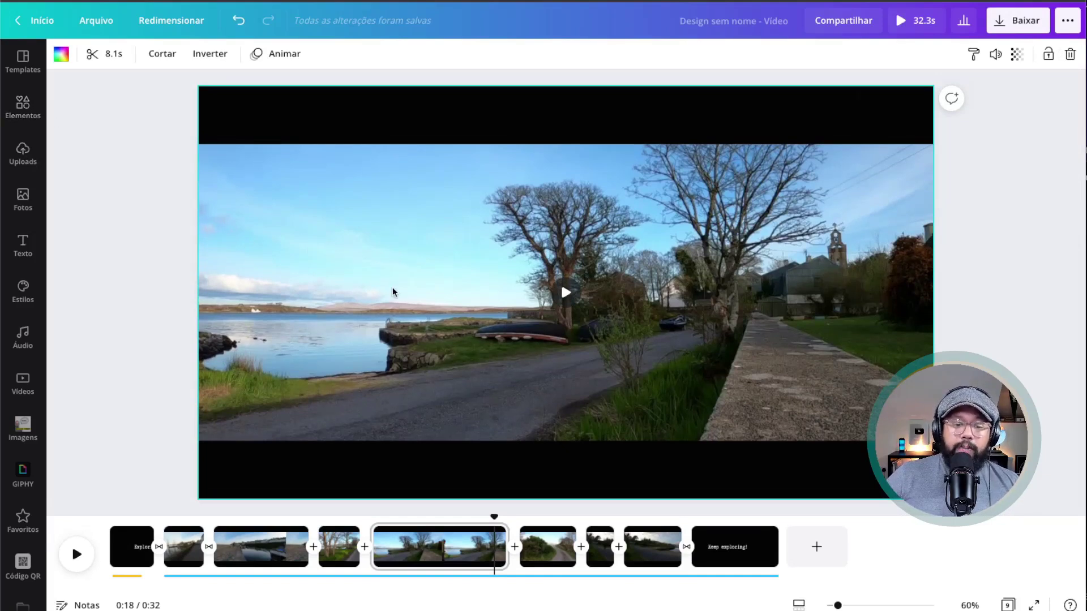
Split the harbour page in two at about 0:06, midway through the clip.
{"action": "left_click", "coordinate": [435, 553]}
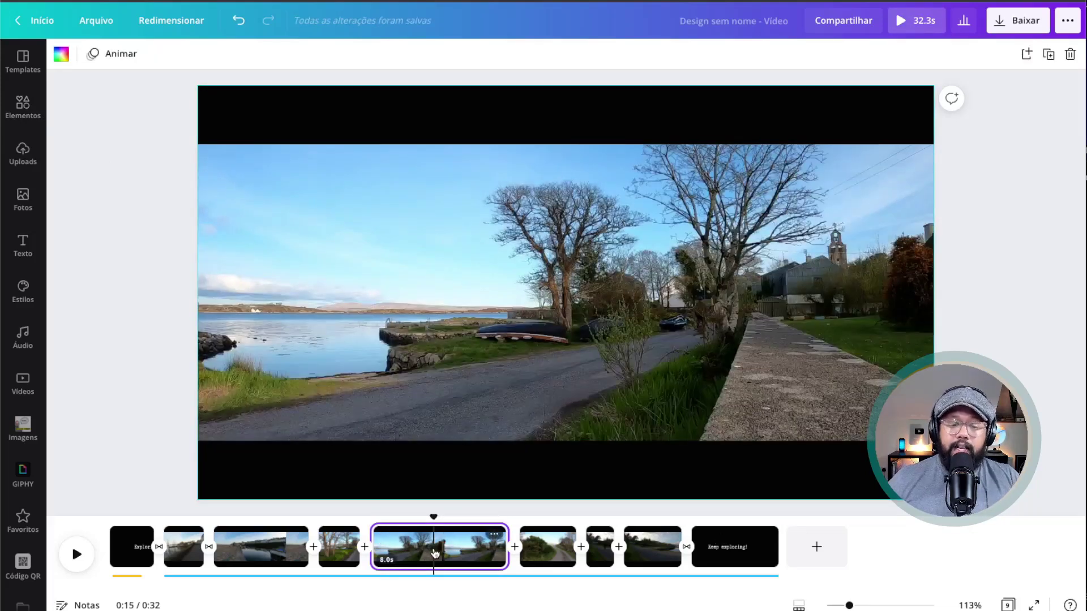
{"action": "left_click", "coordinate": [260, 555]}
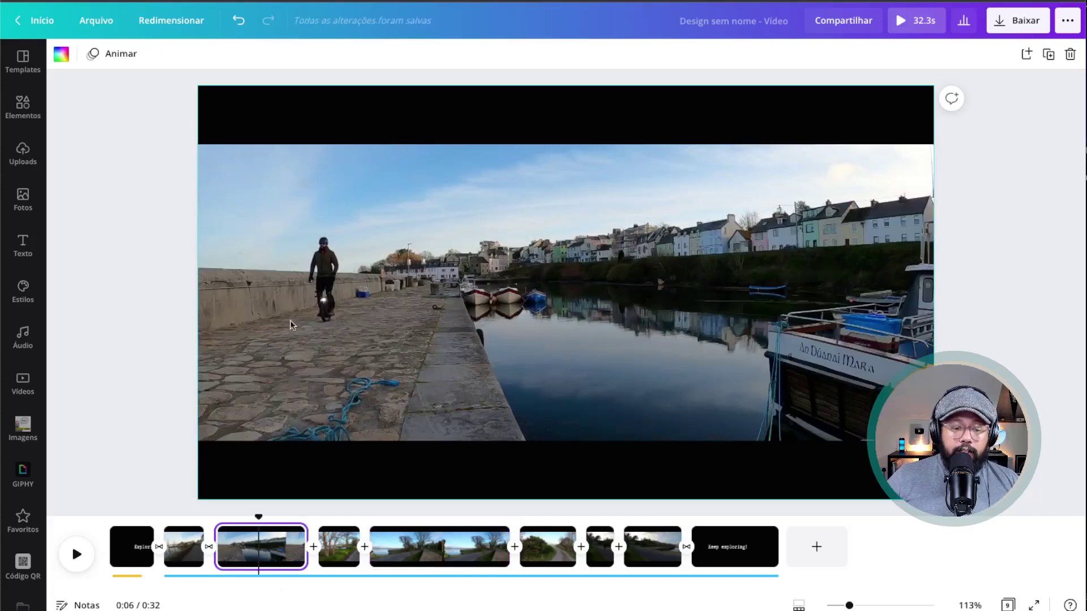
{"action": "right_click", "coordinate": [259, 549]}
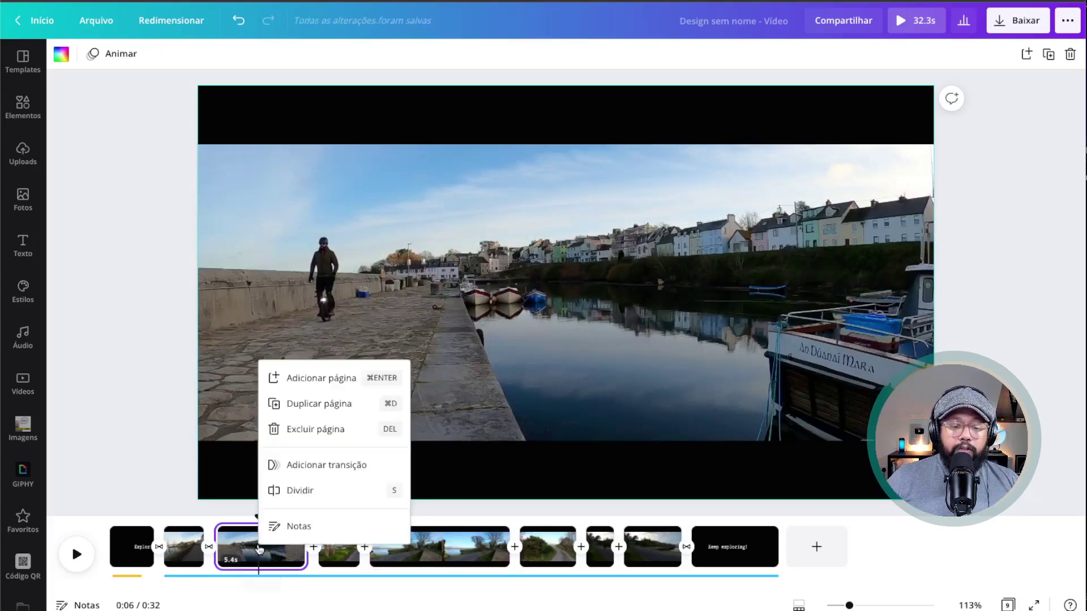
{"action": "left_click", "coordinate": [320, 490]}
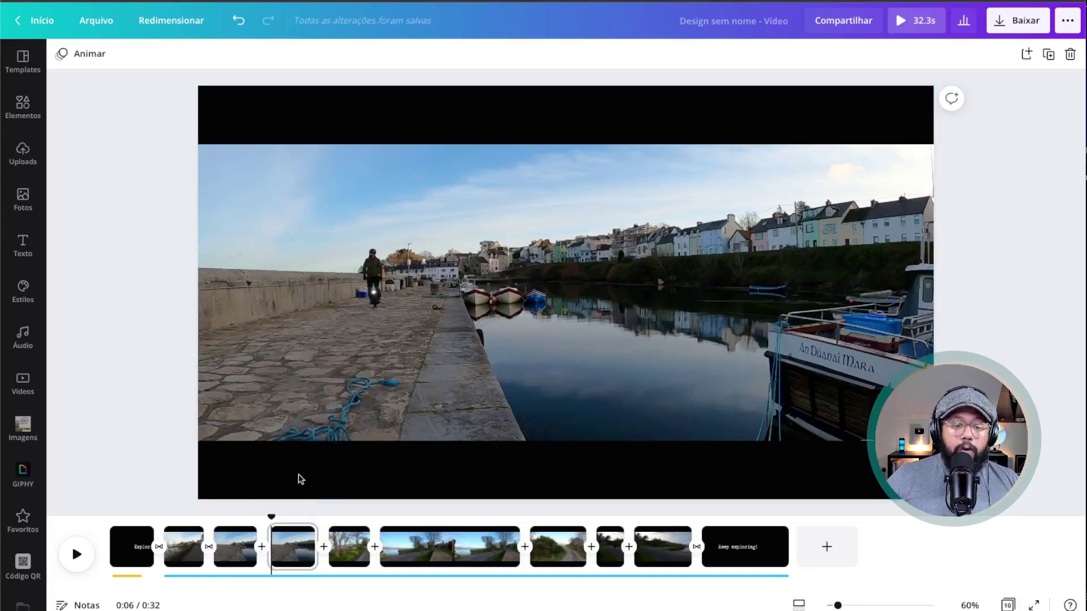
Compare the footage in the two halves of the split harbour page.
{"action": "left_click", "coordinate": [235, 550]}
{"action": "left_click", "coordinate": [291, 550]}
{"action": "left_click", "coordinate": [235, 550]}
{"action": "left_click", "coordinate": [289, 550]}
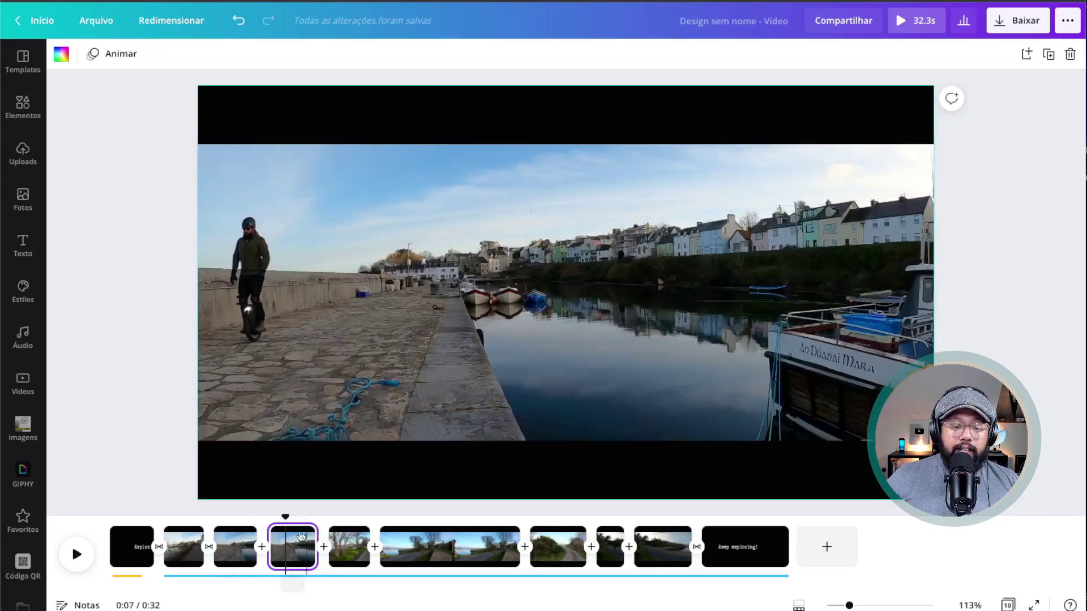
{"action": "left_click", "coordinate": [240, 550]}
{"action": "left_click", "coordinate": [291, 549]}
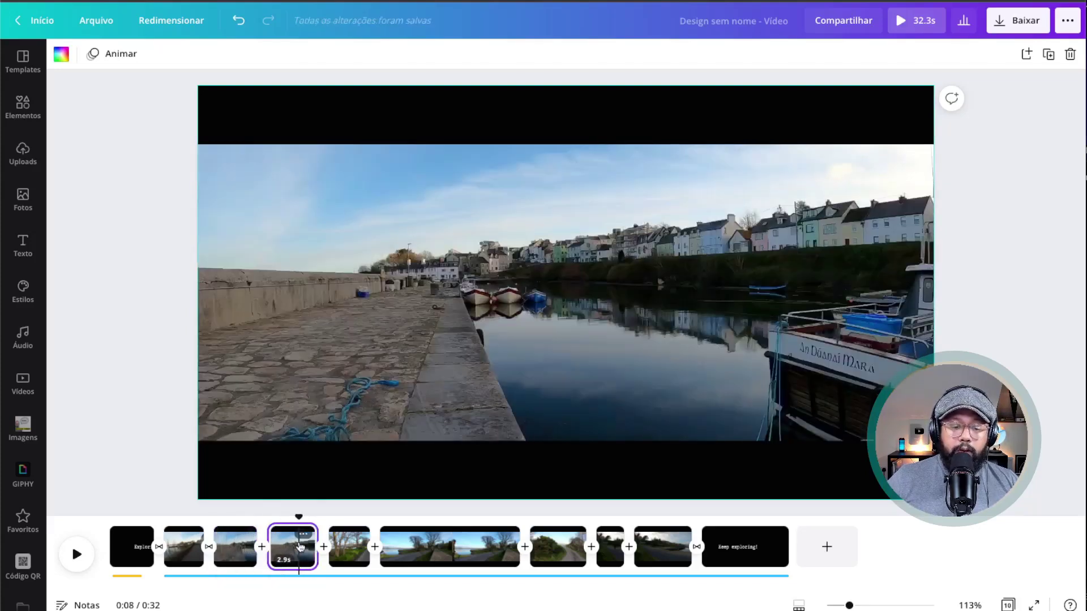
Add a white "Ireland" title to the first harbour half, enlarged to size 163 and centred on the page.
{"action": "left_click", "coordinate": [245, 553]}
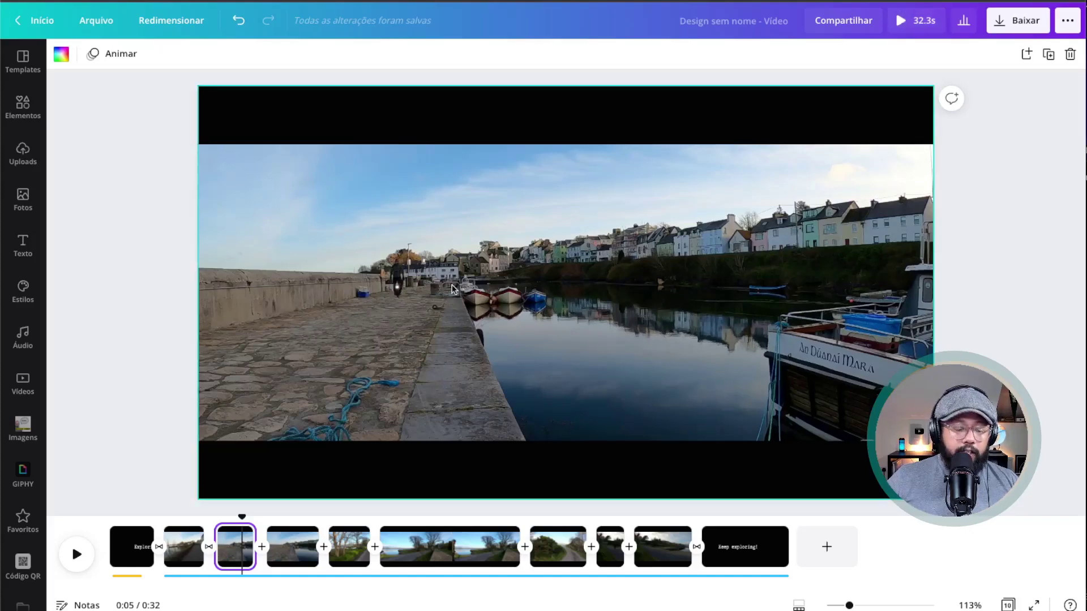
{"action": "key", "text": "t"}
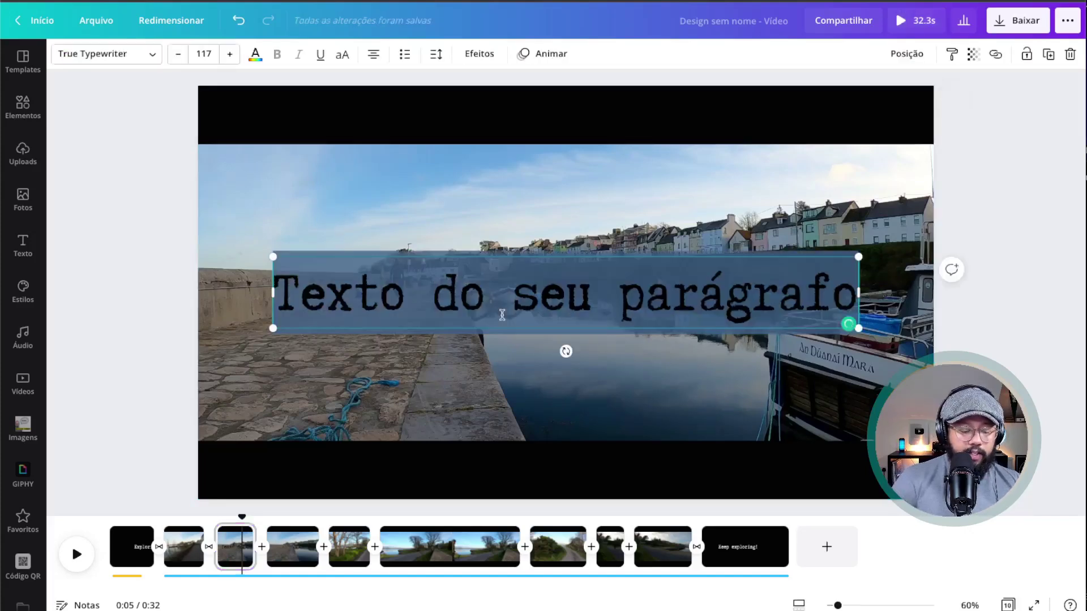
{"action": "type", "text": "Ireland"}
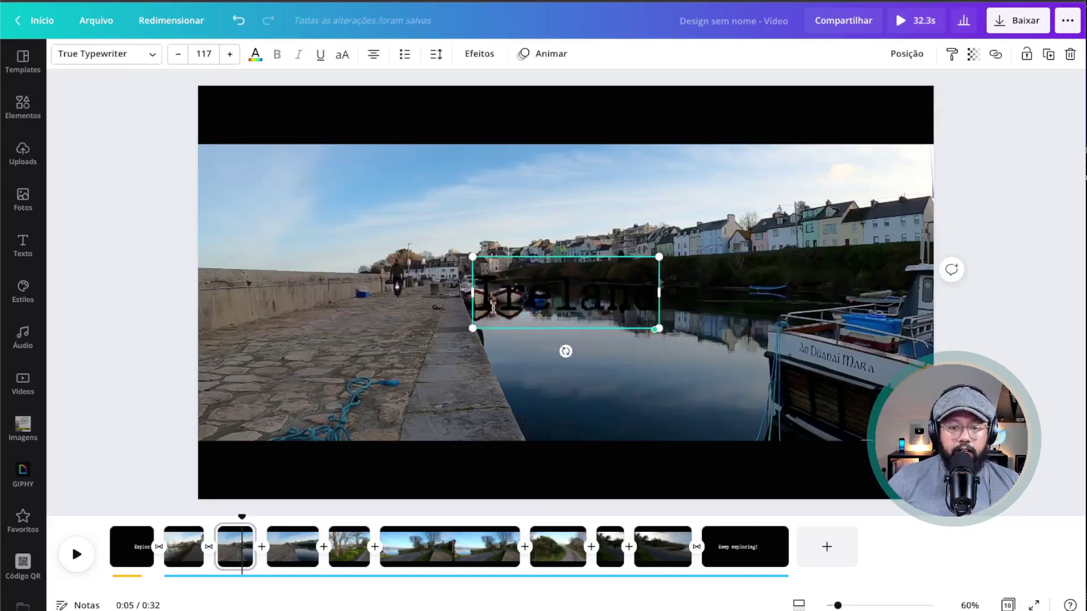
{"action": "left_click", "coordinate": [255, 54]}
{"action": "left_click", "coordinate": [177, 121]}
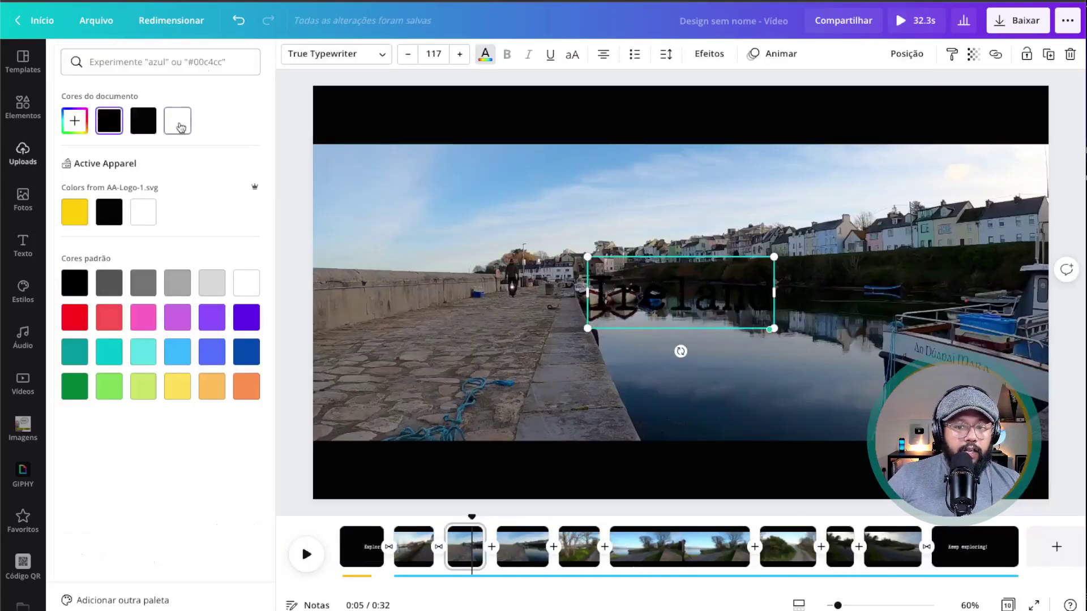
{"action": "left_click_drag", "start_coordinate": [586, 250], "coordinate": [514, 229]}
{"action": "left_click", "coordinate": [618, 380]}
{"action": "left_click_drag", "start_coordinate": [518, 275], "coordinate": [555, 289]}
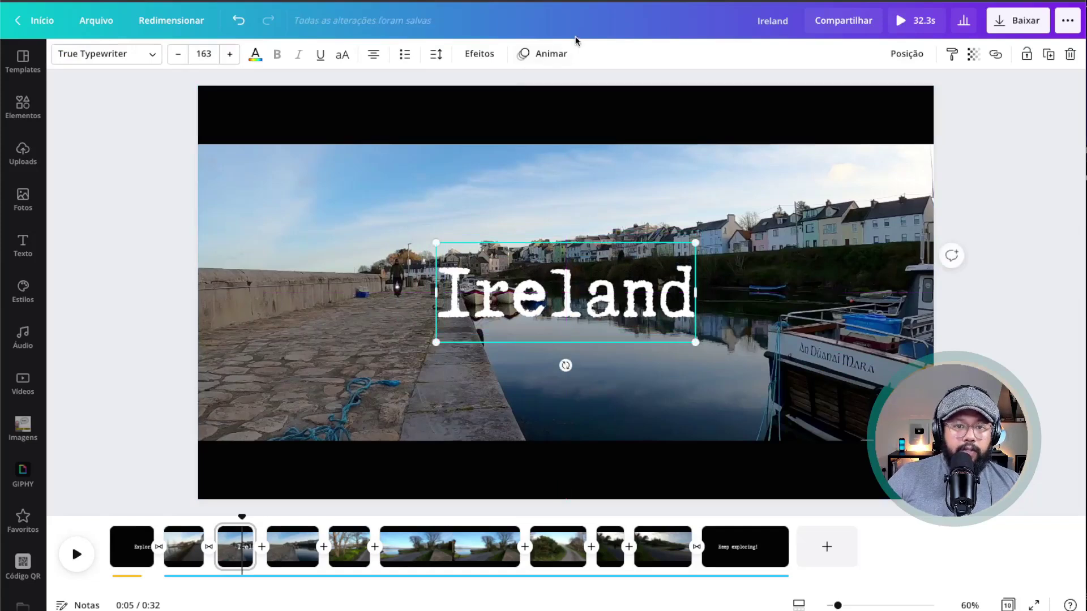
Apply the Surgir text animation to the Ireland title.
{"action": "left_click", "coordinate": [562, 54]}
{"action": "left_click", "coordinate": [234, 148]}
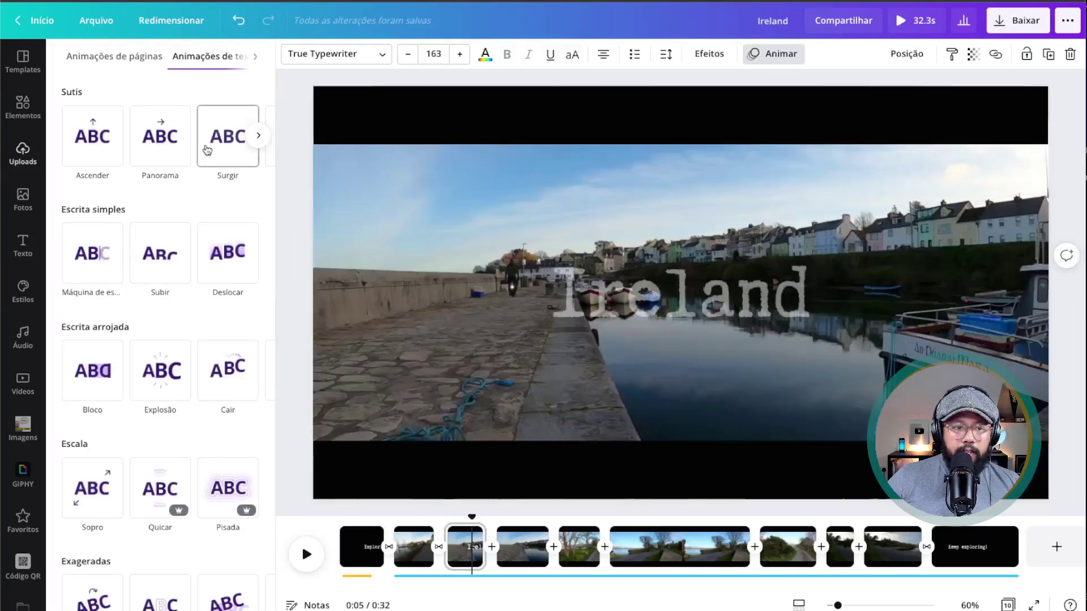
{"action": "key", "text": "Escape"}
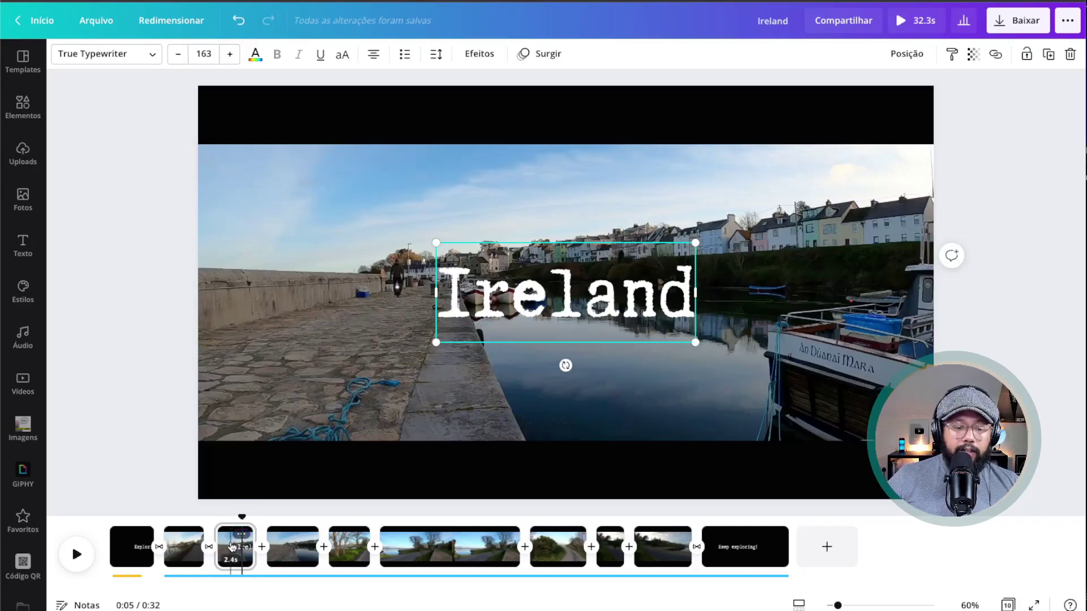
Split the Ireland title page at about 0:04, leaving a first part of 0.7 s.
{"action": "left_click", "coordinate": [231, 546]}
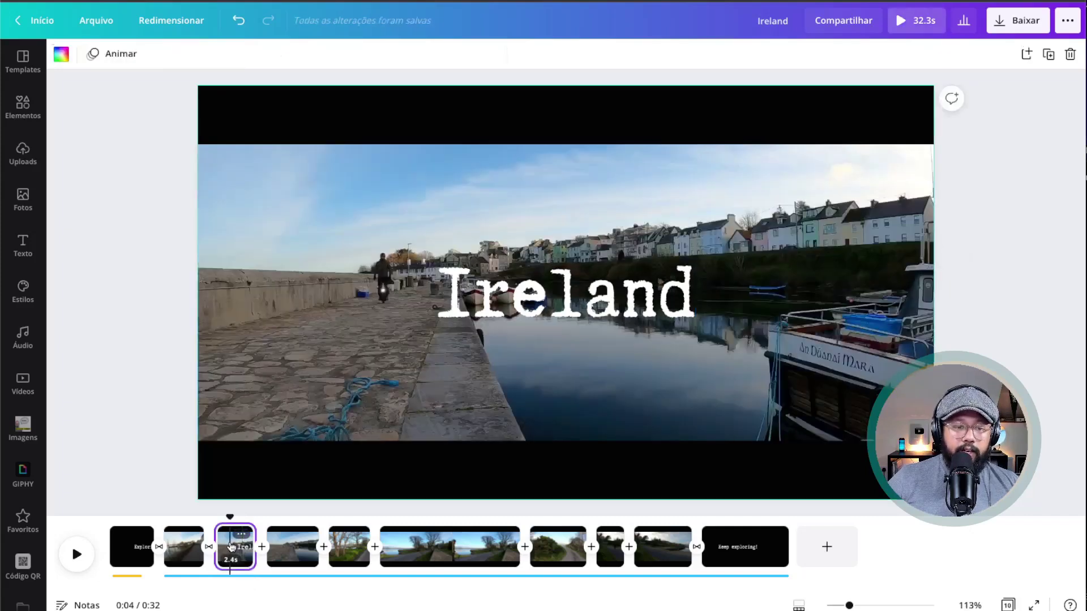
{"action": "left_click_drag", "start_coordinate": [229, 520], "coordinate": [228, 520]}
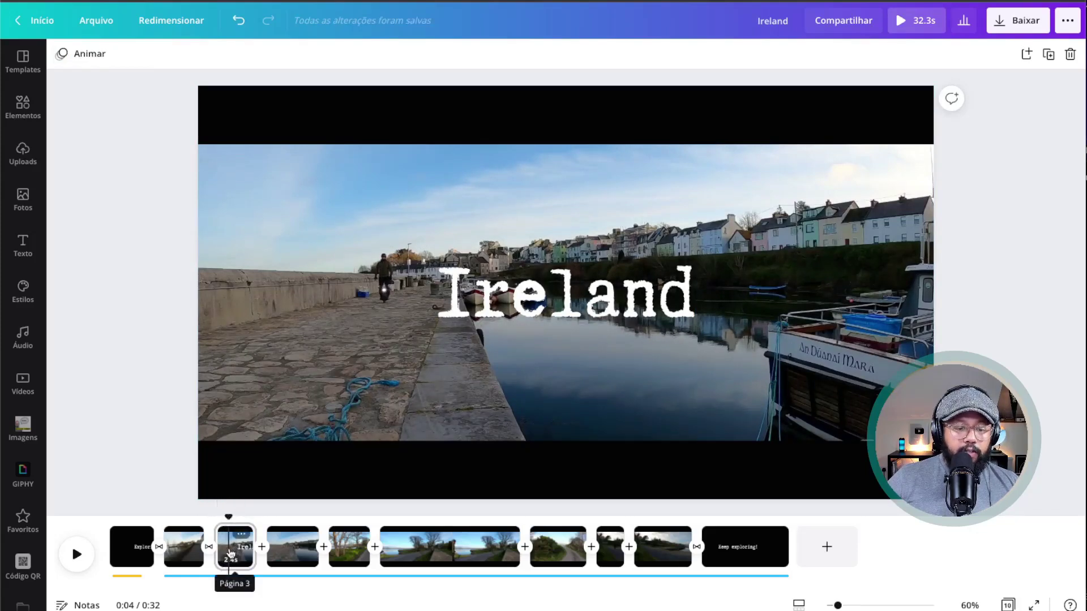
{"action": "right_click", "coordinate": [231, 553]}
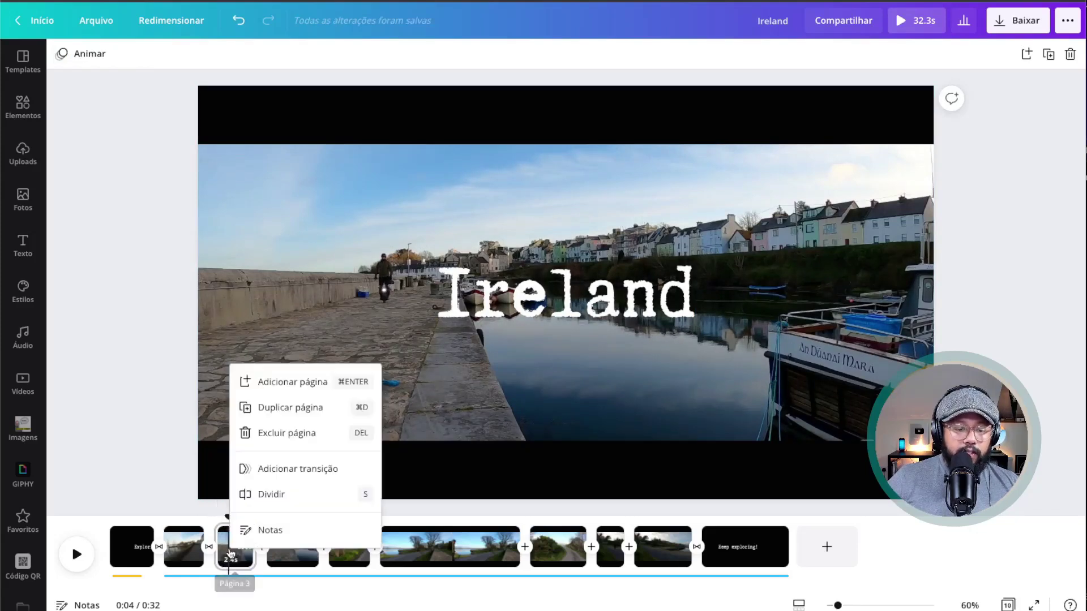
{"action": "left_click", "coordinate": [283, 496]}
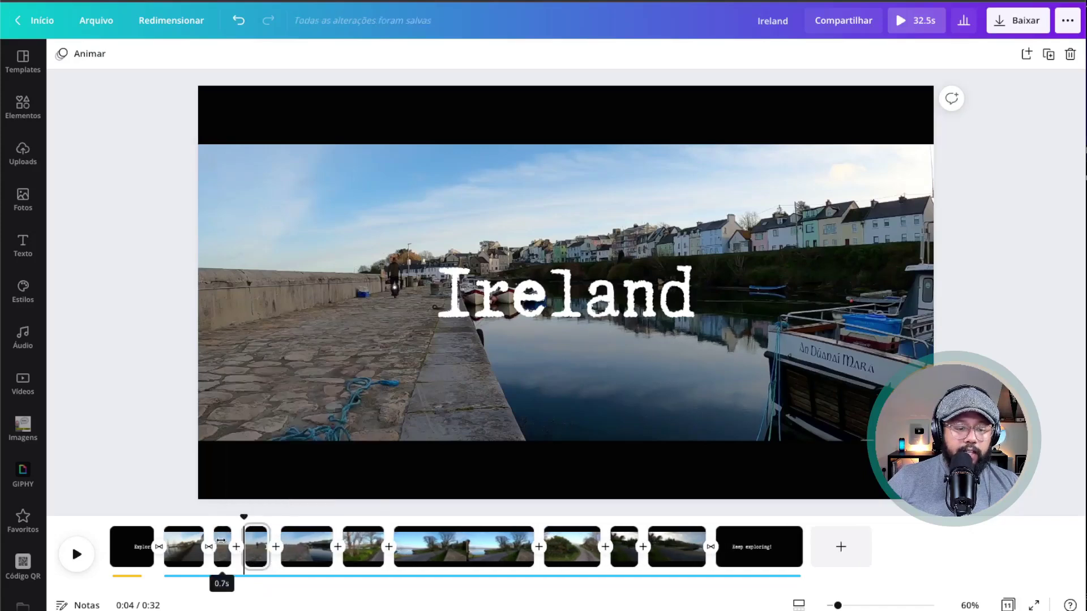
Delete the Ireland title from the short 0.7 s harbour page.
{"action": "left_click", "coordinate": [257, 553]}
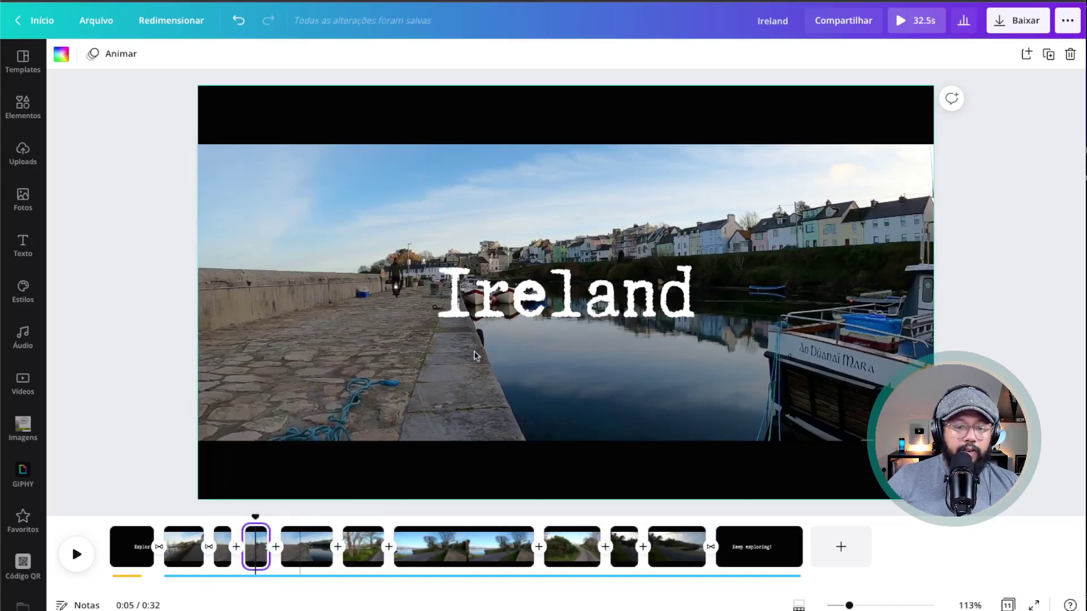
{"action": "left_click", "coordinate": [556, 302]}
{"action": "key", "text": "Delete"}
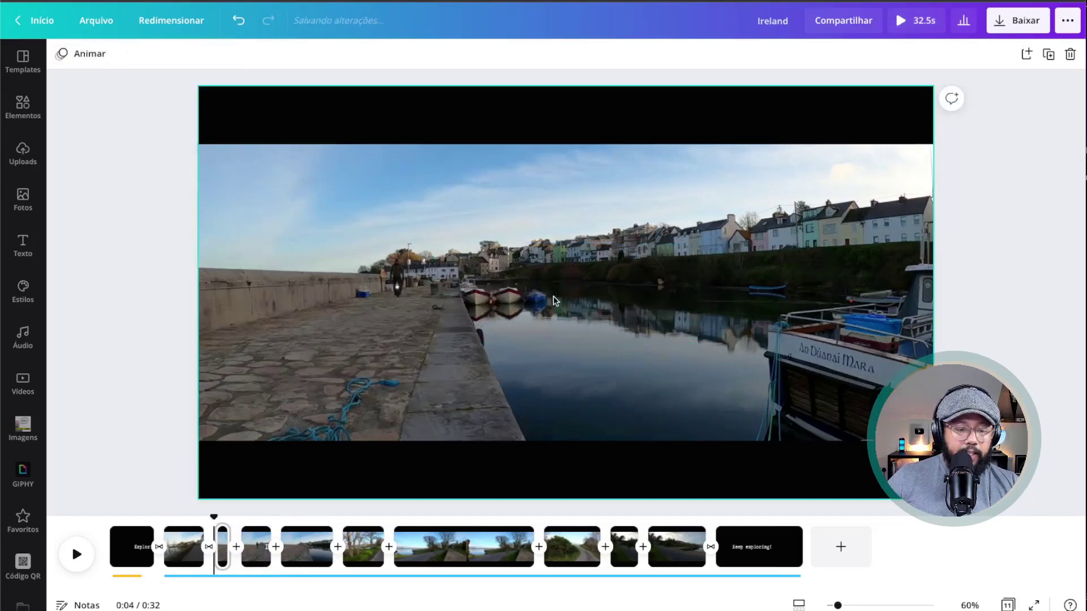
Delete the Ireland title from the harbour page that follows the short 0.7 s page.
{"action": "left_click", "coordinate": [222, 552]}
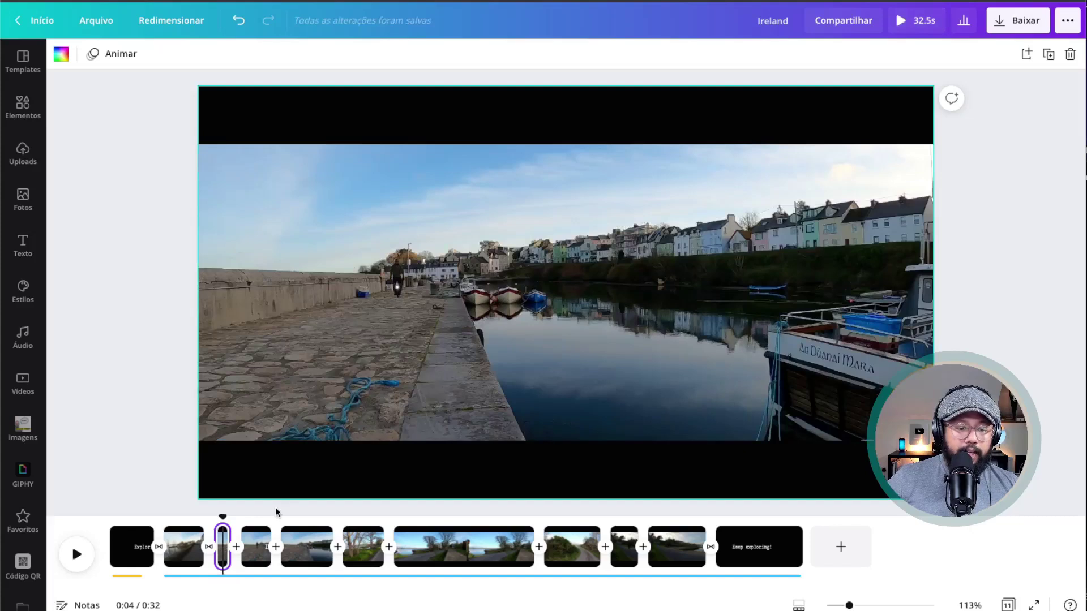
{"action": "left_click", "coordinate": [256, 546]}
{"action": "left_click", "coordinate": [621, 274]}
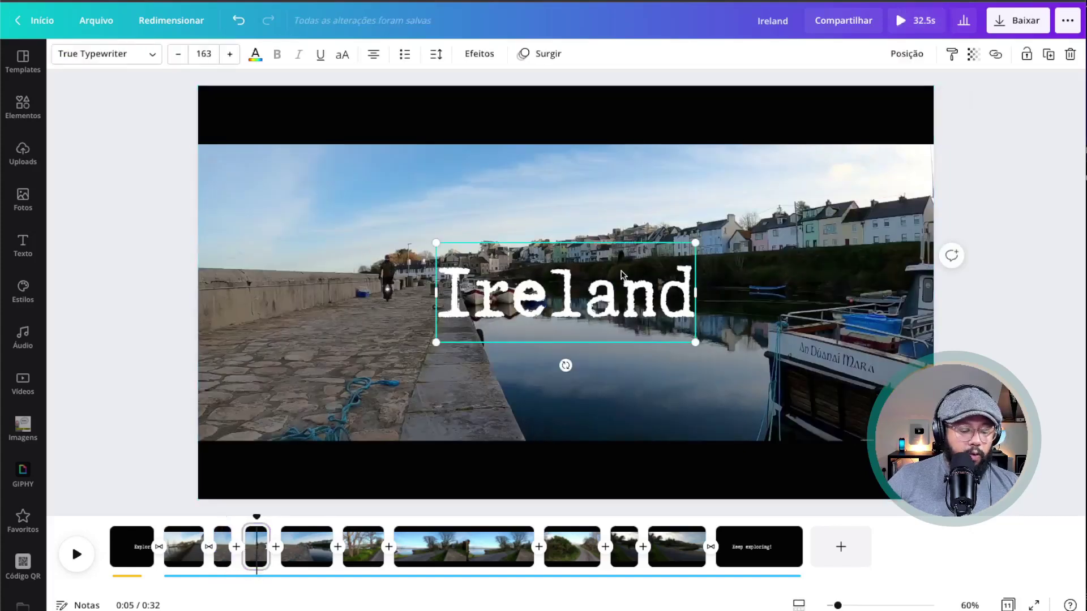
{"action": "key", "text": "Delete"}
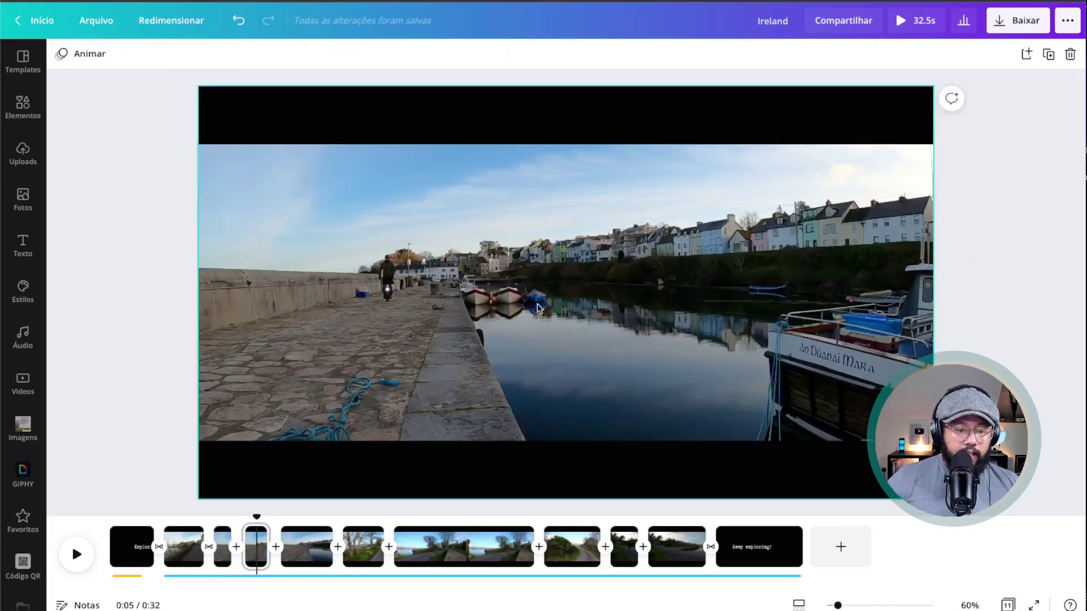
Undo the title deletion on the short 0.7 s harbour page and deselect the title.
{"action": "left_click", "coordinate": [222, 546]}
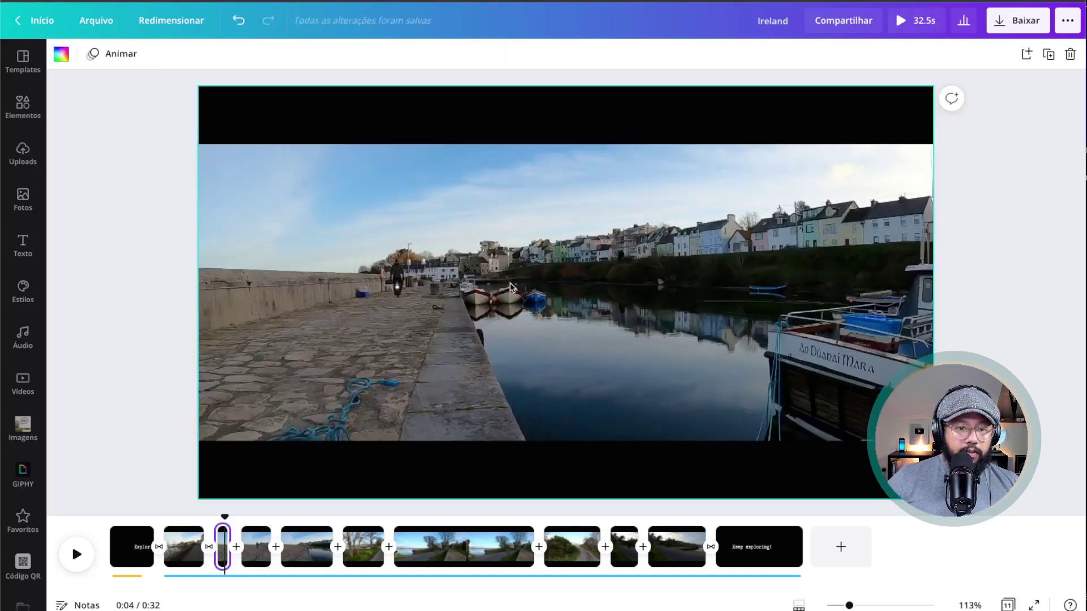
{"action": "key", "text": "ctrl+z"}
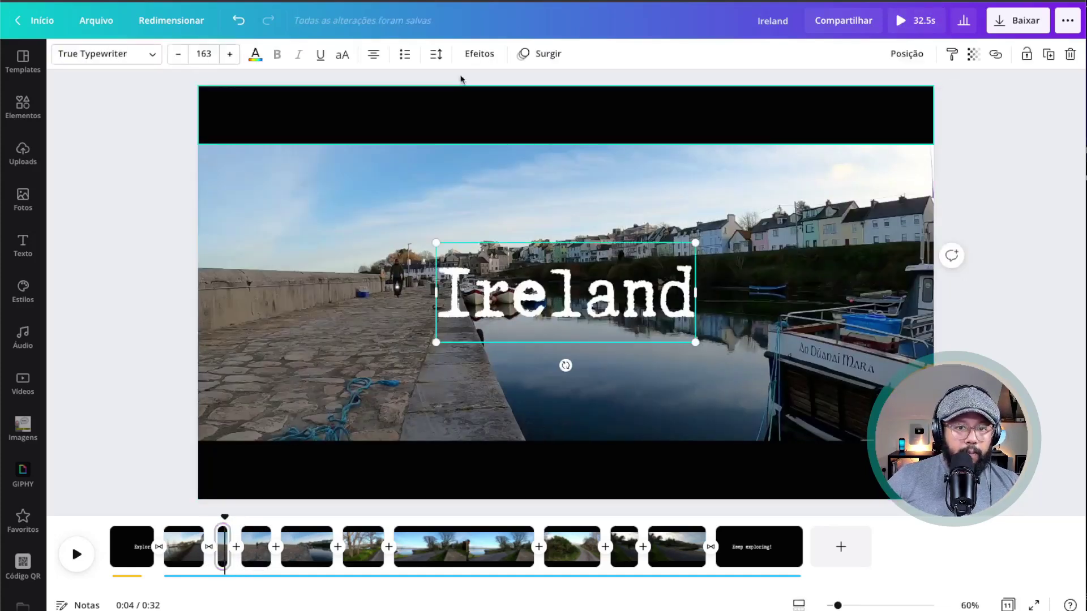
{"action": "left_click", "coordinate": [120, 249]}
Preview the video from the start of the street page through the split harbour pages.
{"action": "left_click", "coordinate": [192, 534]}
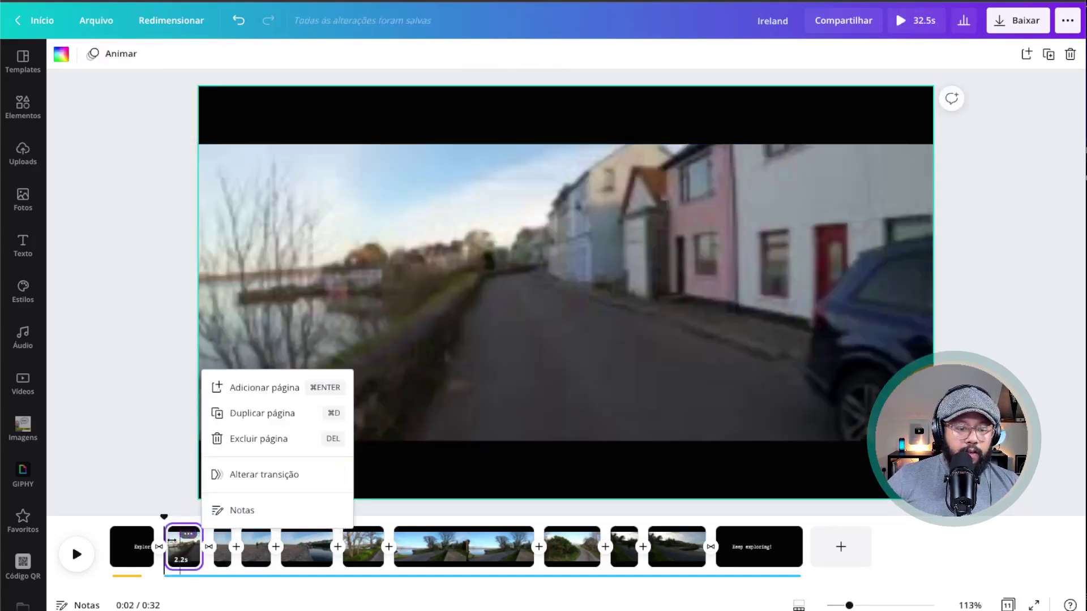
{"action": "left_click", "coordinate": [77, 555]}
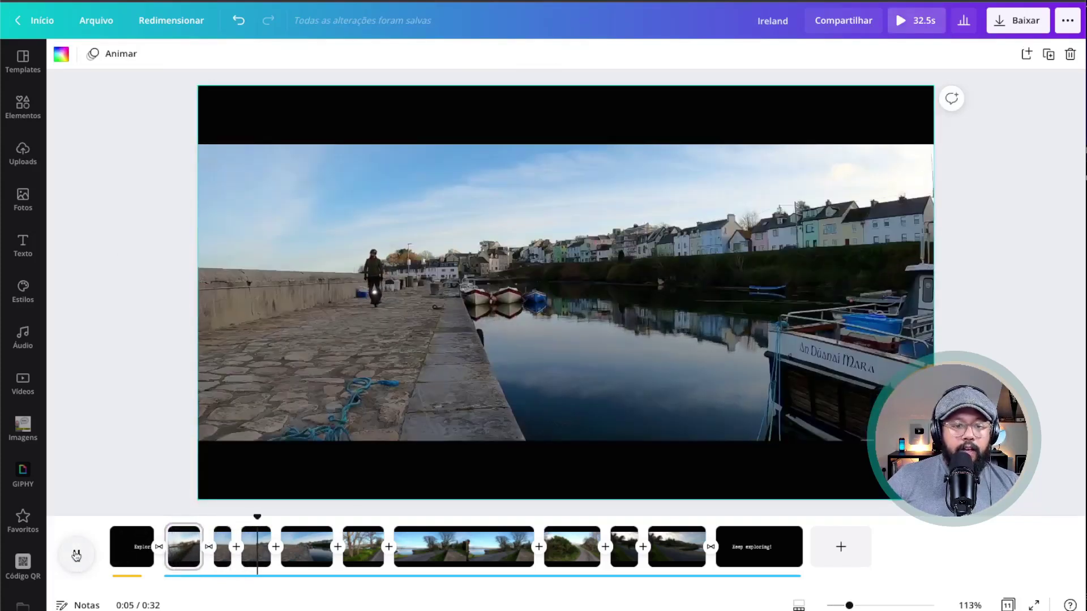
{"action": "left_click", "coordinate": [76, 554]}
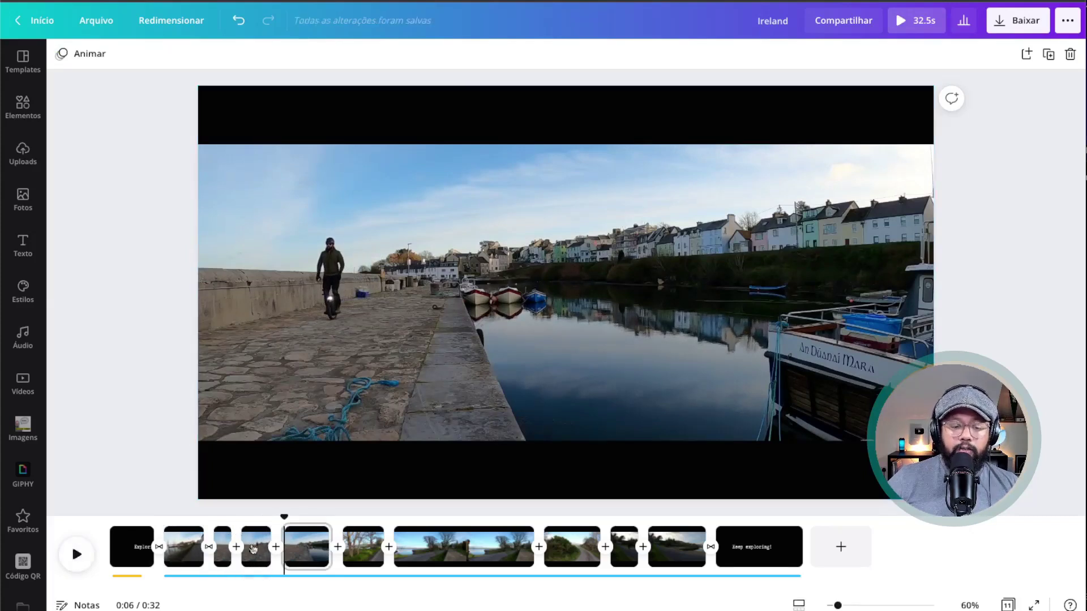
{"action": "left_click", "coordinate": [92, 557]}
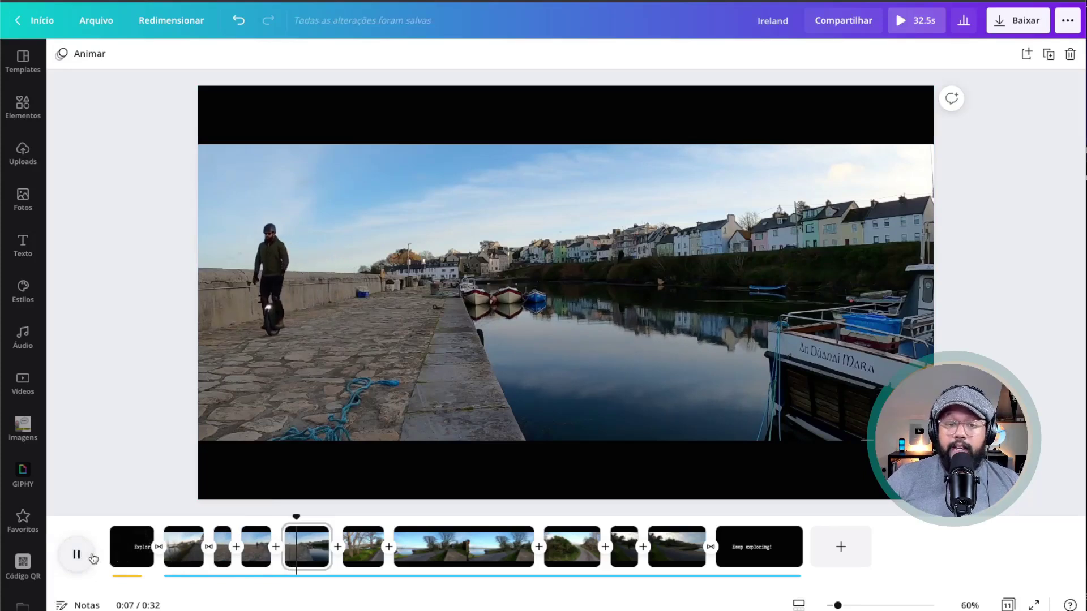
{"action": "left_click", "coordinate": [93, 558]}
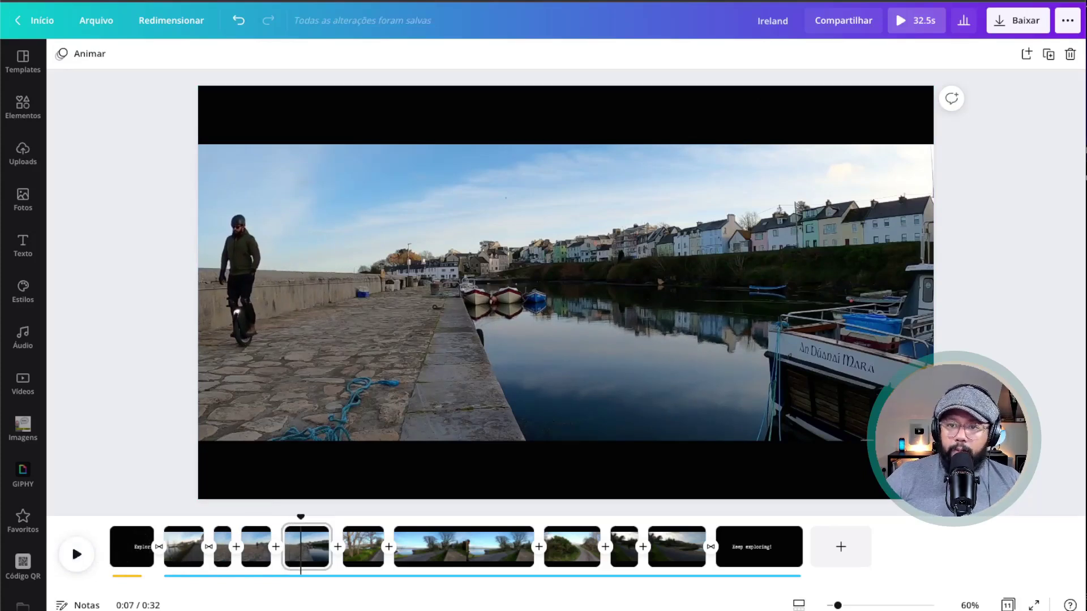
Open the download settings for all pages as Vídeo MP4 and close them without downloading.
{"action": "left_click", "coordinate": [1017, 20]}
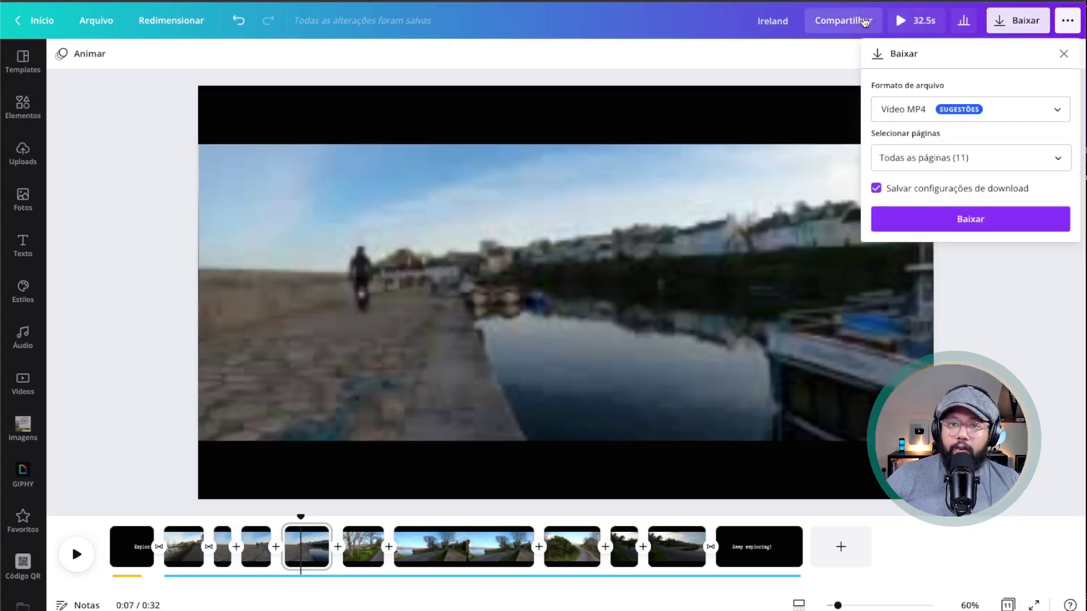
{"action": "key", "text": "Escape"}
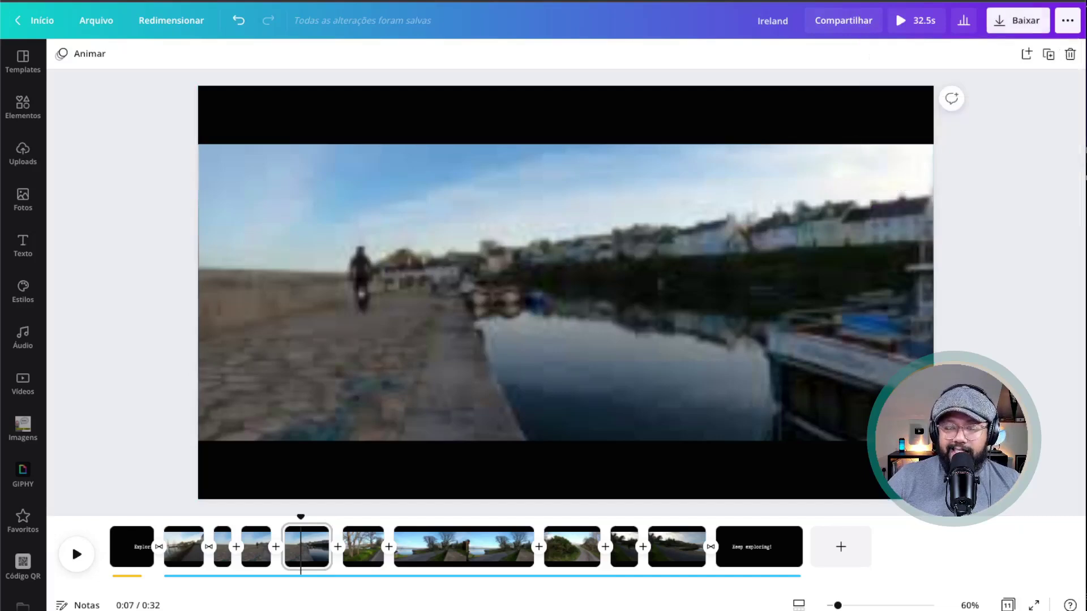